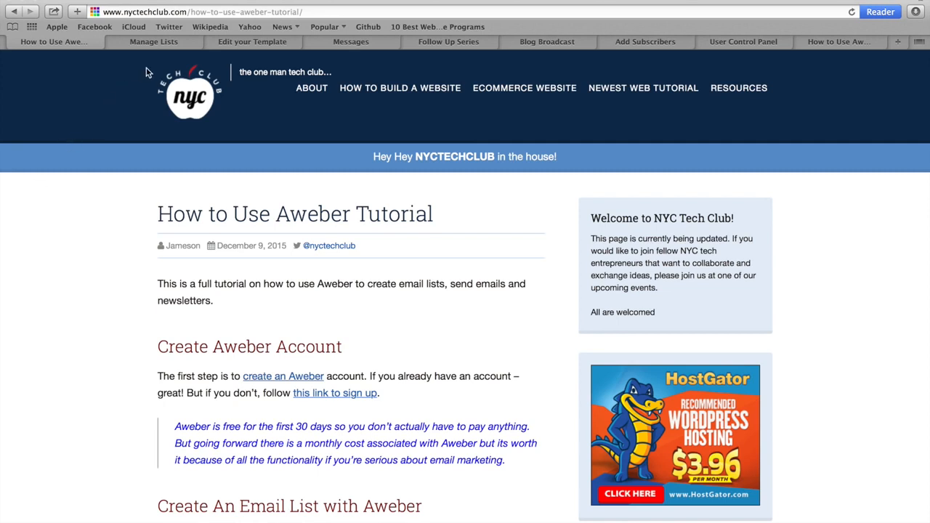
Step: Review the email lists overview, the NYC TECH CLUB template, saved drafts and the legacy follow-up series
left_click(183, 45)
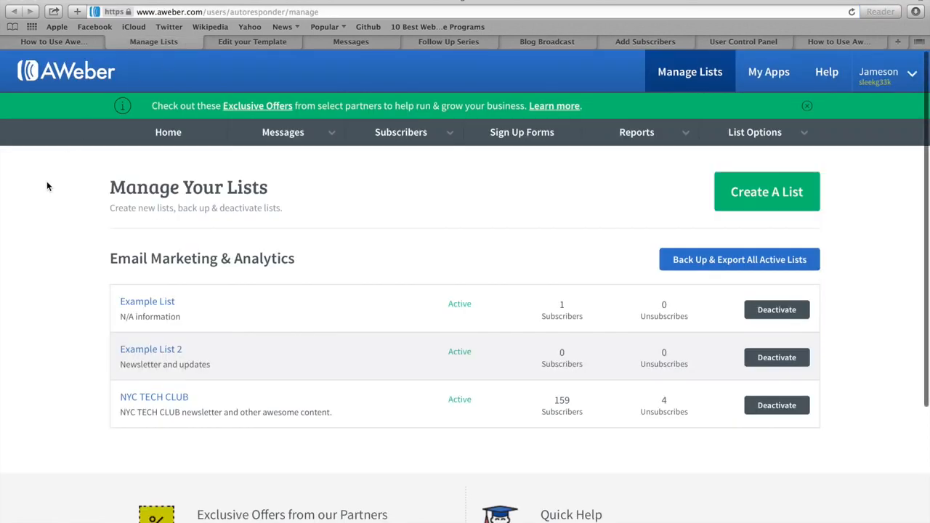
left_click(276, 42)
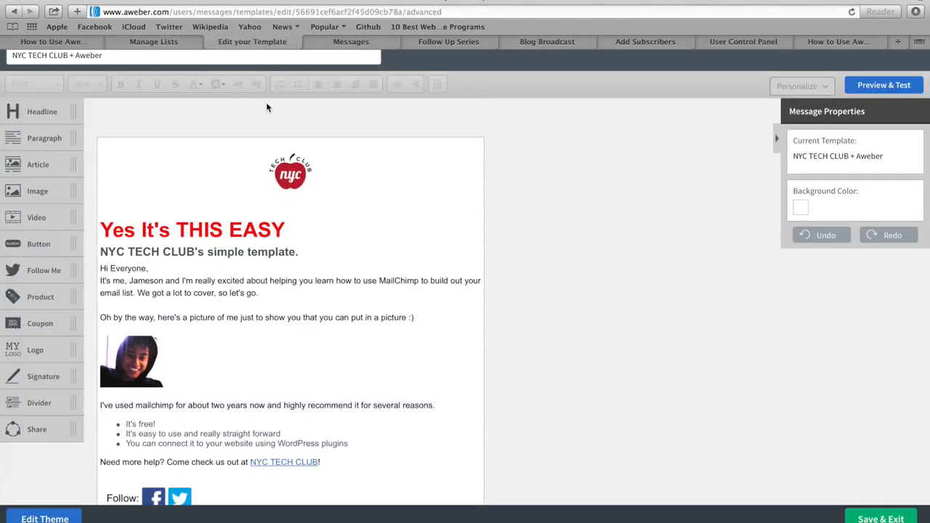
left_click(352, 36)
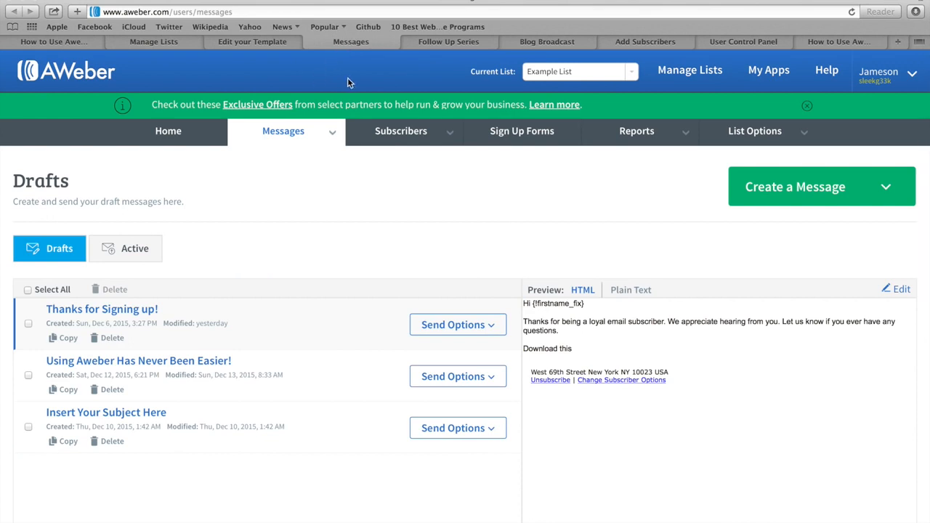
left_click(455, 43)
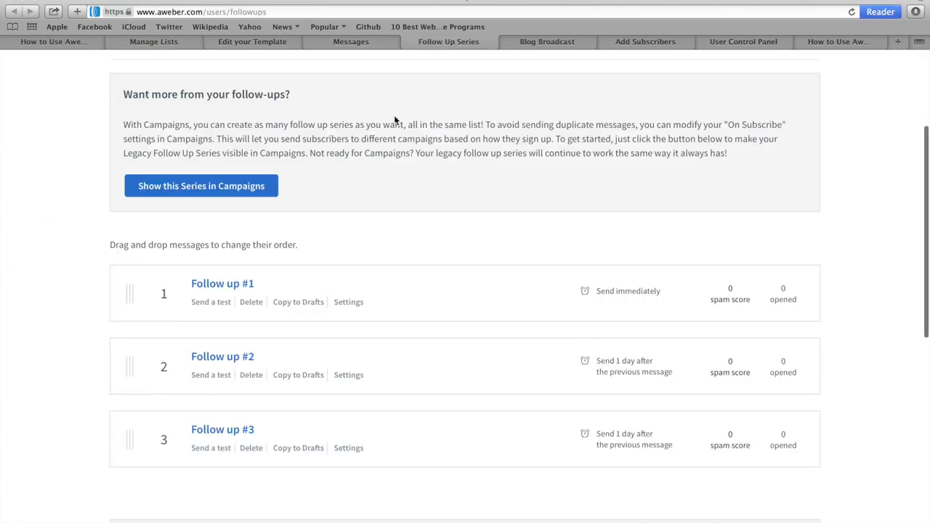
scroll(394, 115, "down", 2)
scroll(394, 116, "up", 2)
scroll(395, 121, "up", 3)
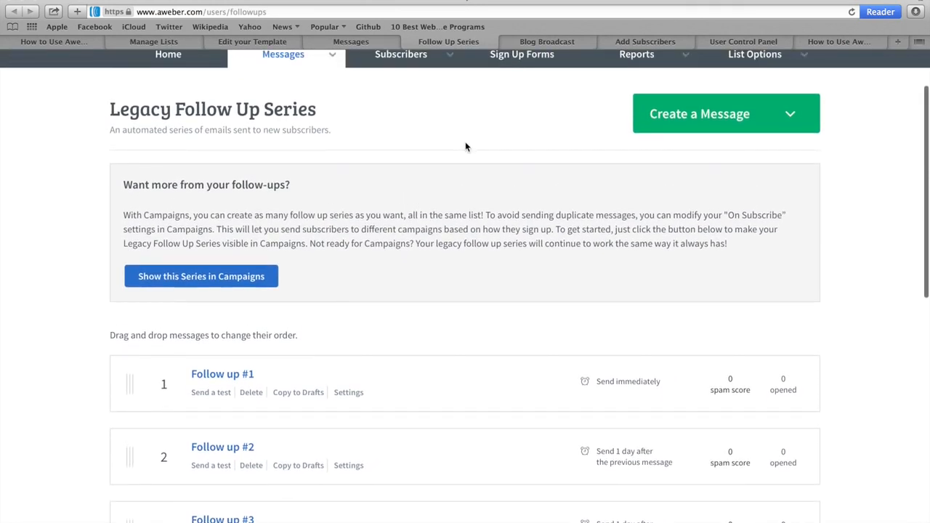
Step: Check the blog broadcast, add-subscribers and account overview pages with subscriber stats
left_click(561, 42)
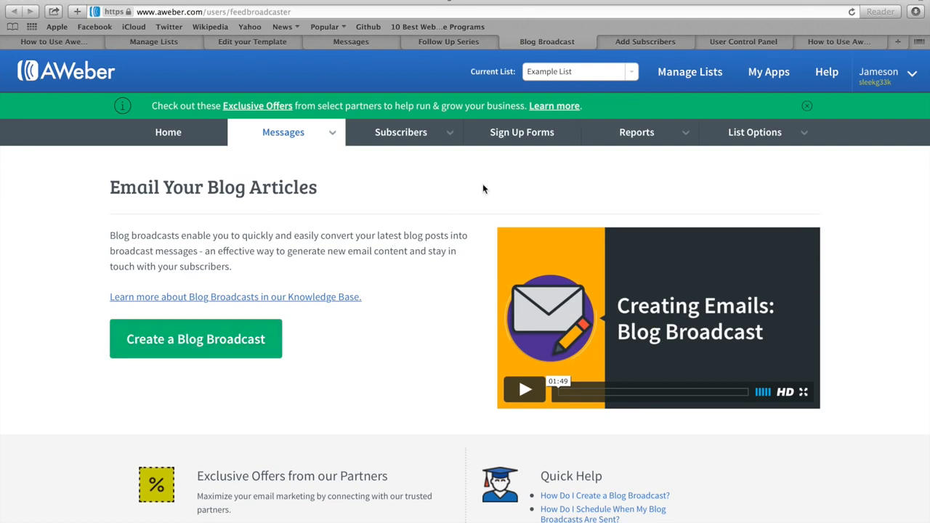
left_click(623, 42)
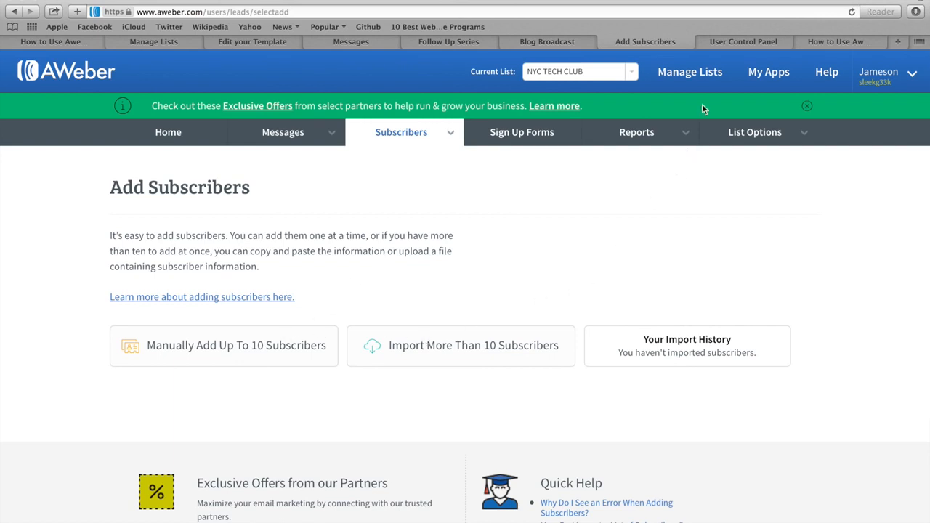
left_click(755, 41)
scroll(550, 210, "down", 2)
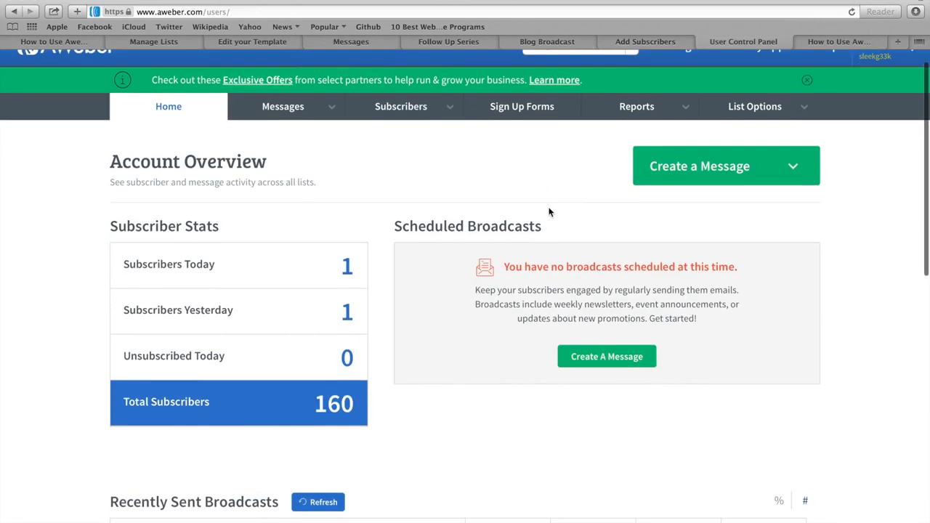
scroll(550, 210, "up", 3)
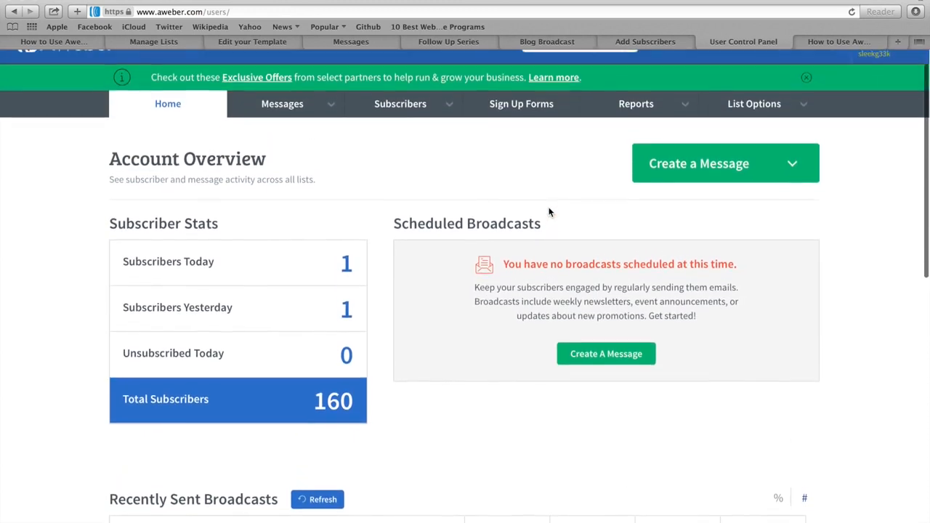
Step: Revisit the tutorial article, template editor and lists overview, ending back on the tutorial
left_click(829, 41)
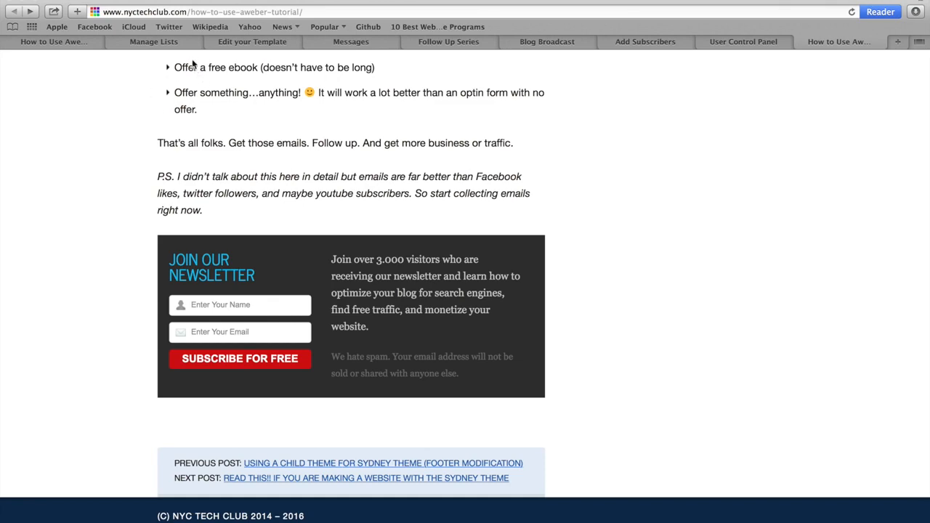
left_click(244, 43)
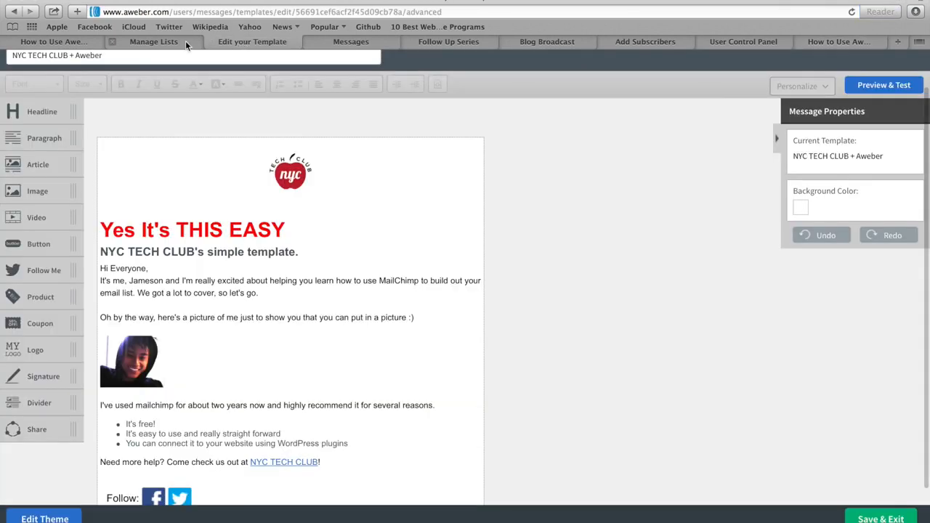
left_click(166, 43)
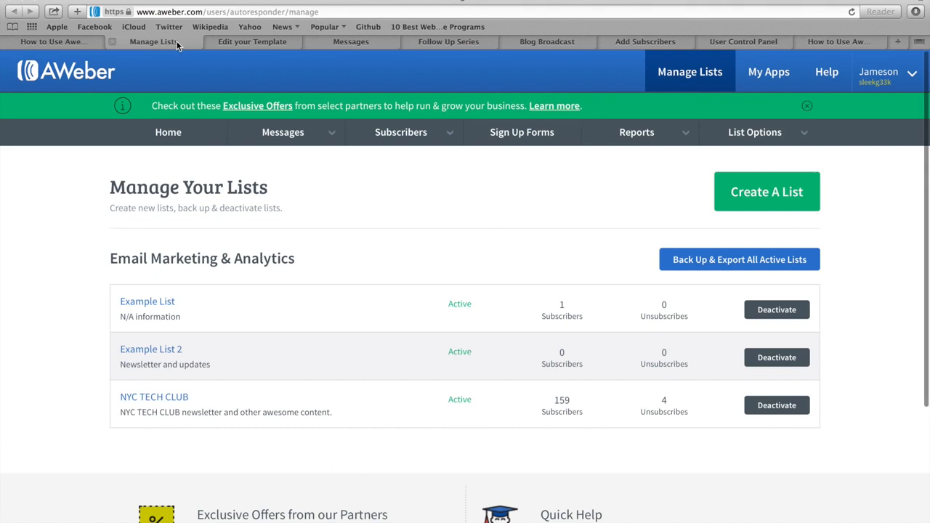
left_click(91, 44)
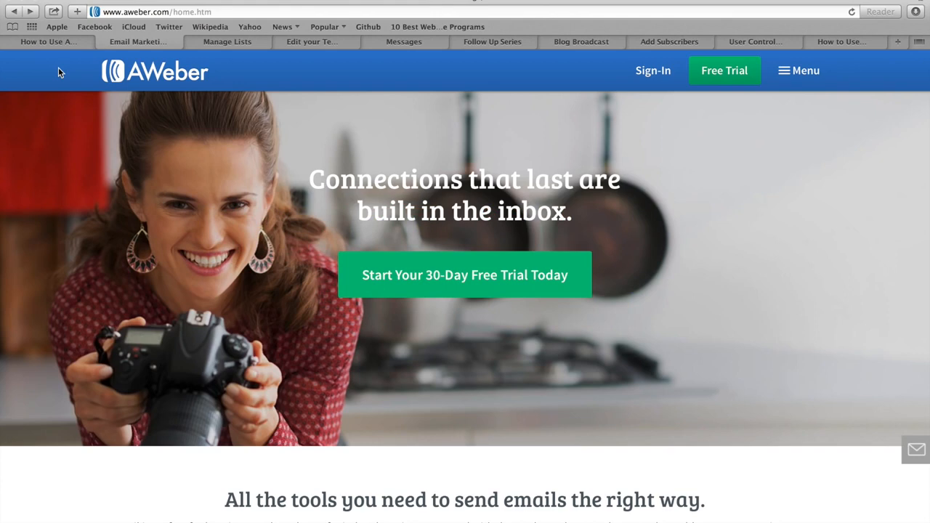
Step: Following the tutorial's Create Aweber Account section, start the 30-day free trial from the AWeber home page
left_click(55, 41)
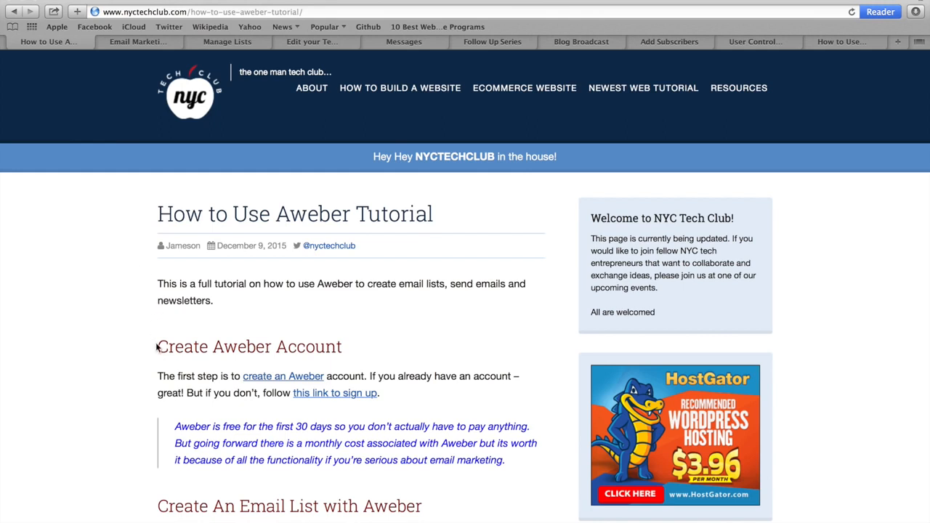
left_click_drag(157, 348, 346, 347)
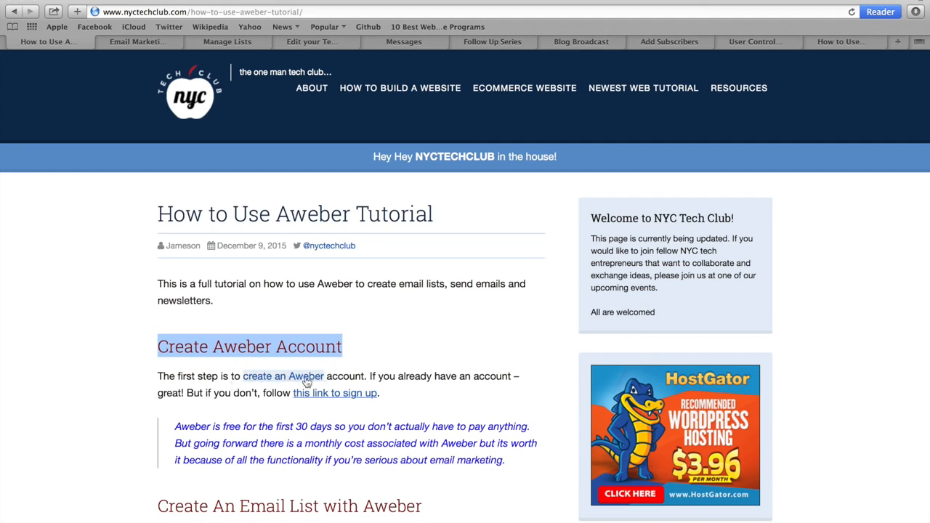
left_click(132, 44)
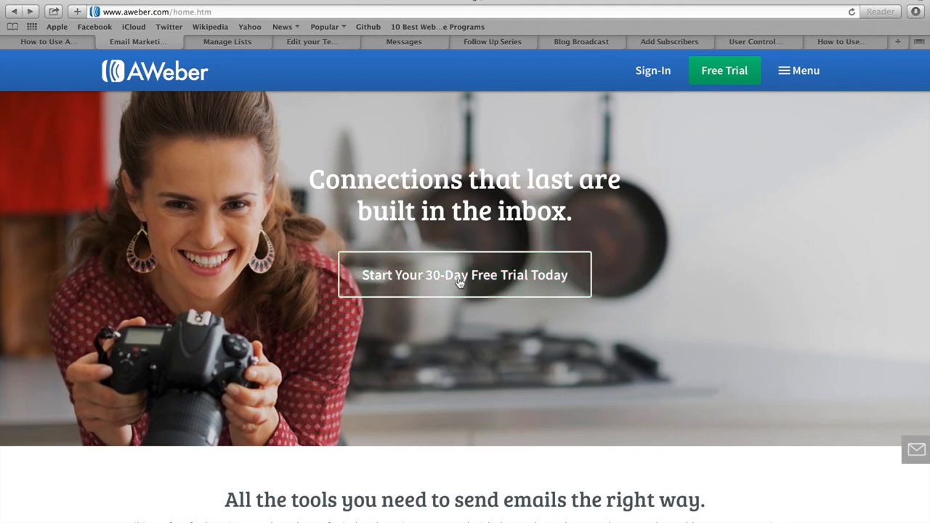
left_click(491, 281)
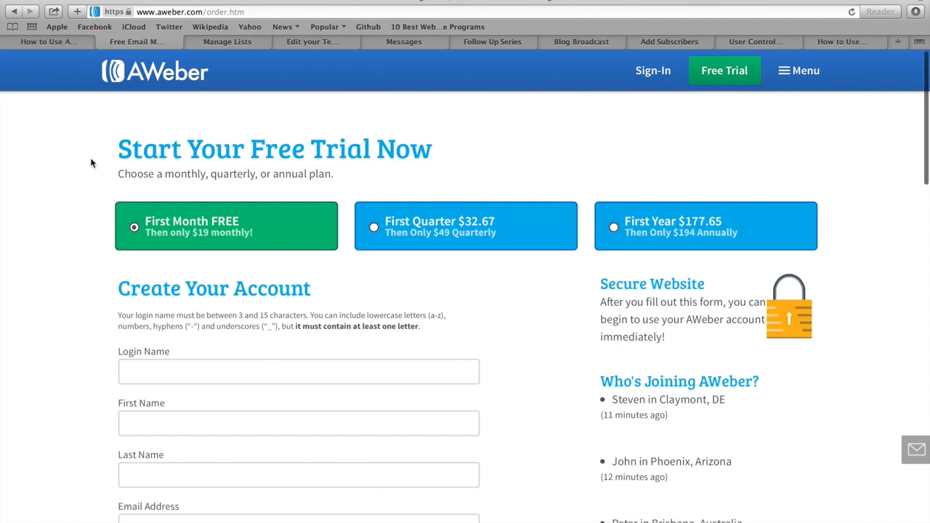
Step: Scroll through the order form's billing, credit card and Service Agreement sections
scroll(91, 163, "down", 3)
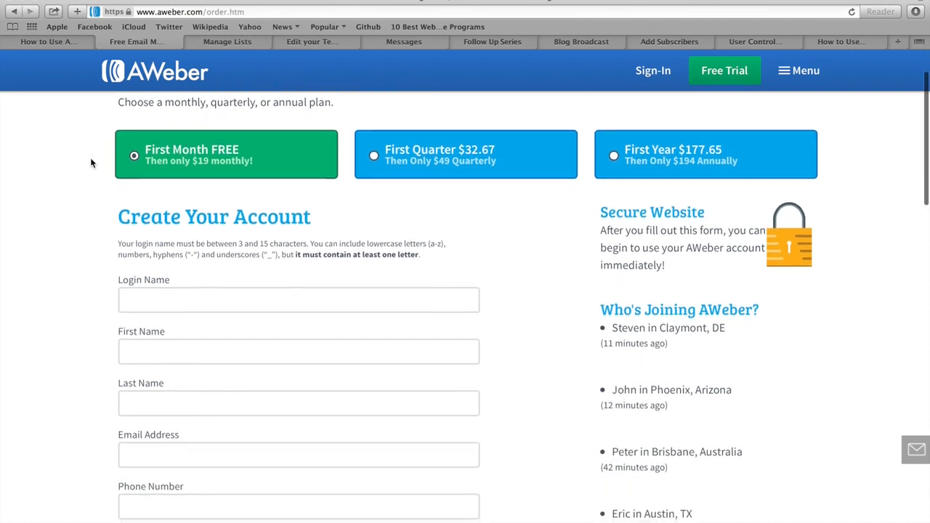
scroll(92, 163, "down", 5)
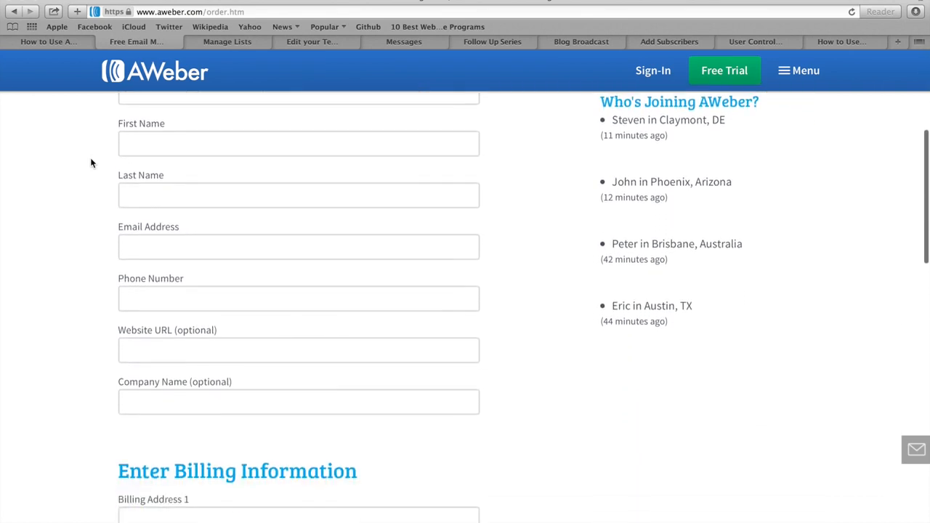
scroll(91, 163, "down", 5)
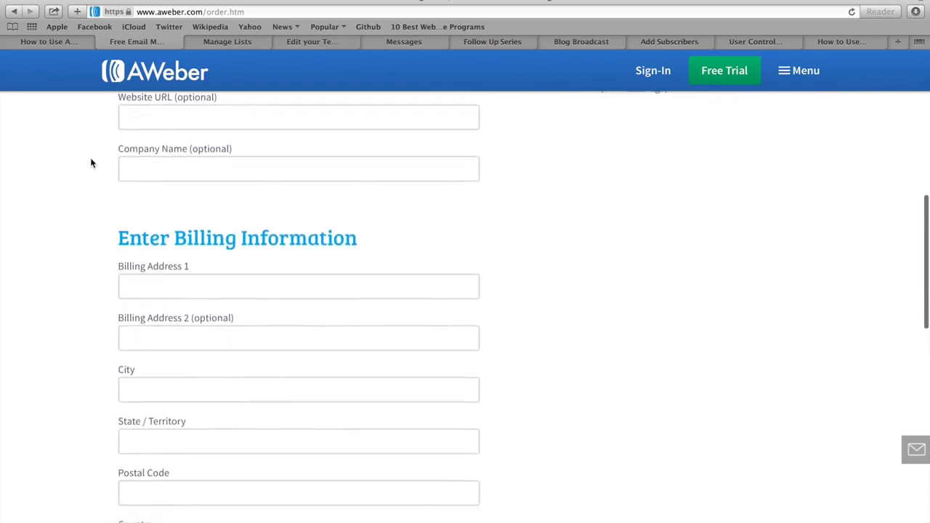
scroll(92, 163, "down", 1)
scroll(90, 160, "down", 1)
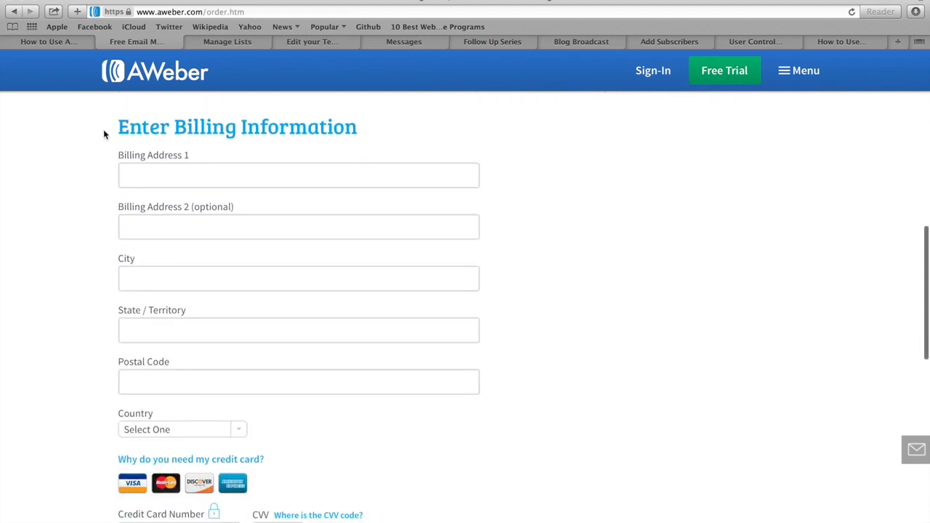
scroll(103, 134, "down", 2)
scroll(104, 133, "down", 4)
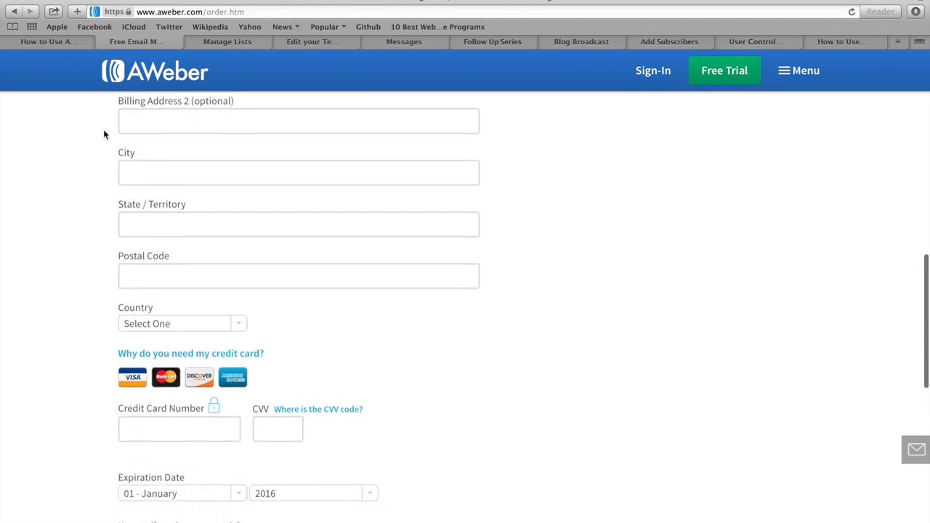
scroll(103, 133, "down", 3)
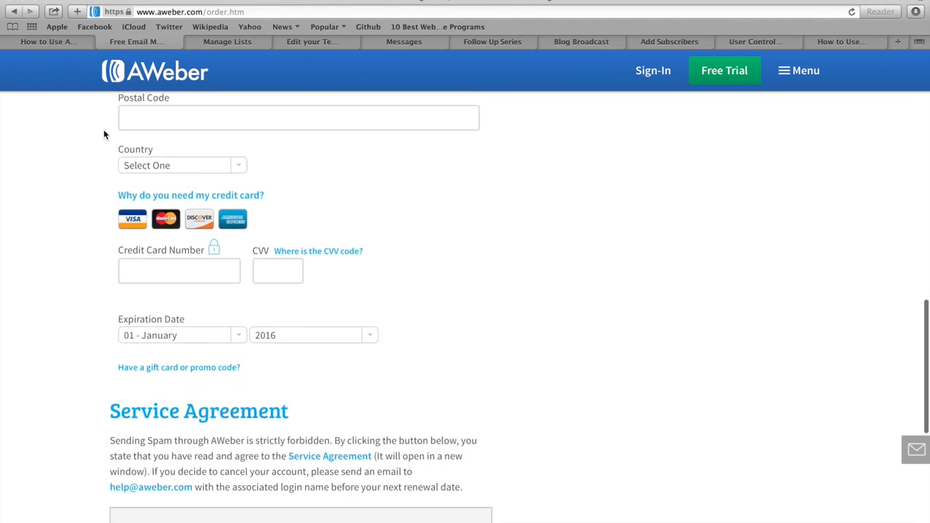
scroll(103, 134, "down", 3)
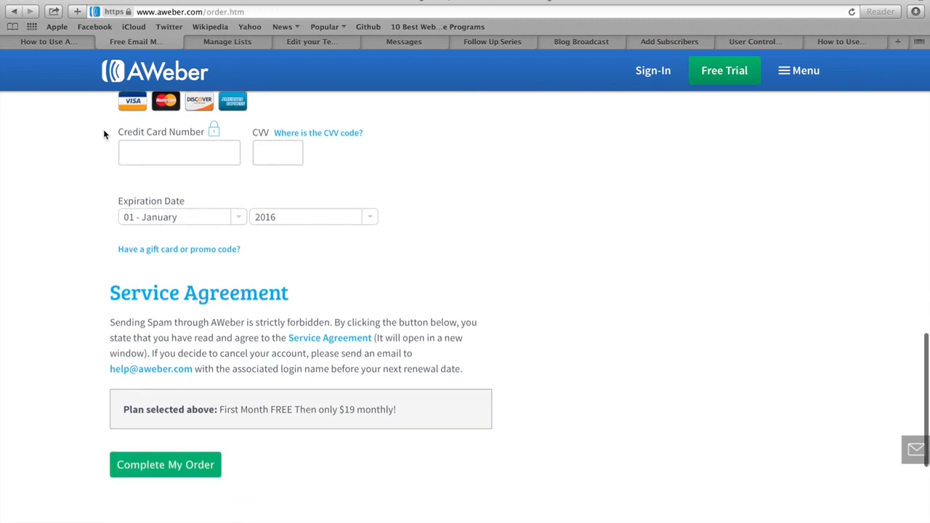
scroll(103, 133, "down", 1)
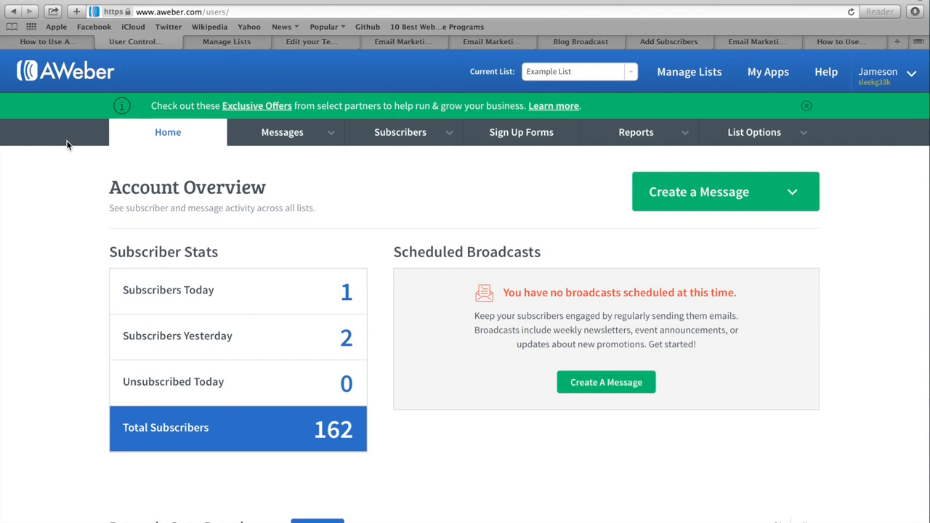
scroll(67, 145, "down", 5)
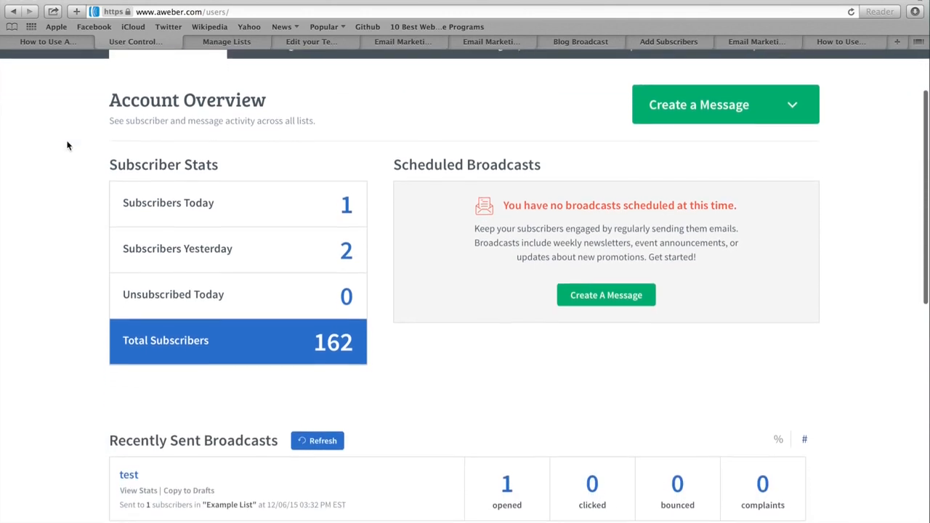
scroll(67, 145, "down", 6)
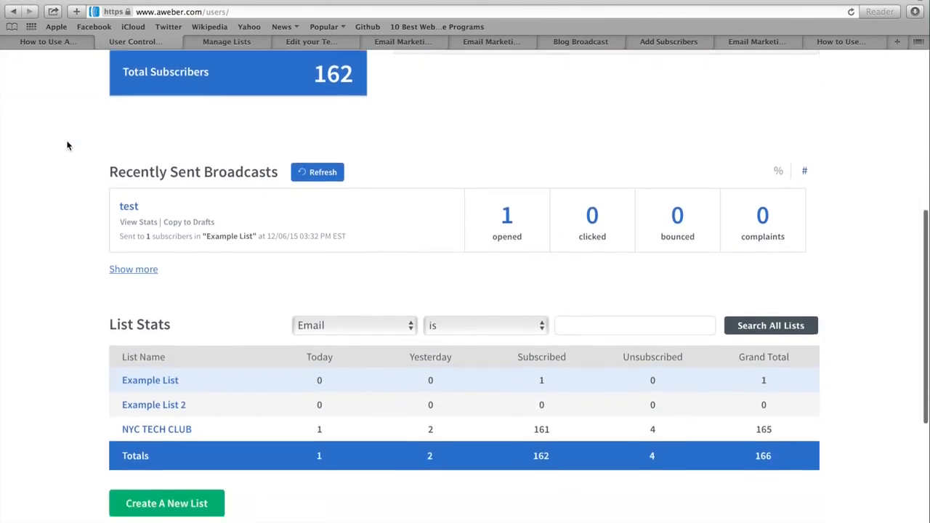
scroll(67, 145, "down", 2)
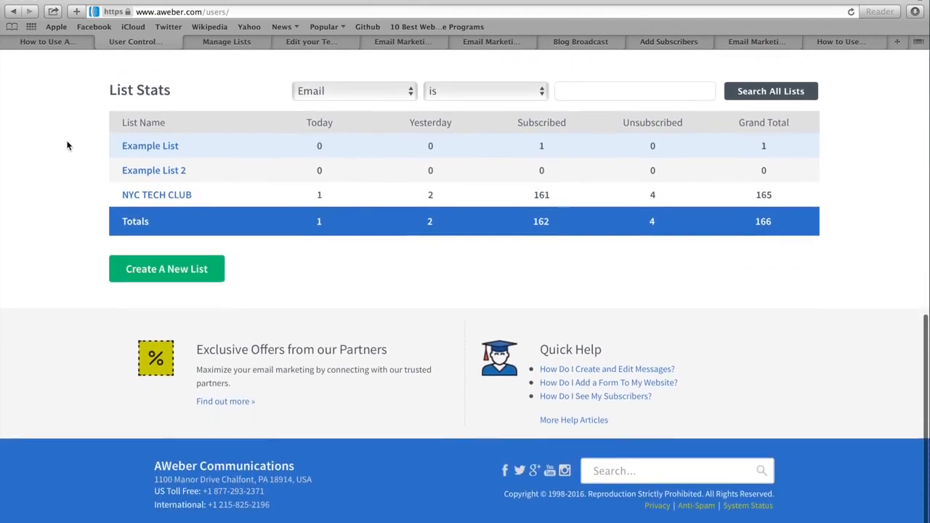
scroll(73, 215, "up", 4)
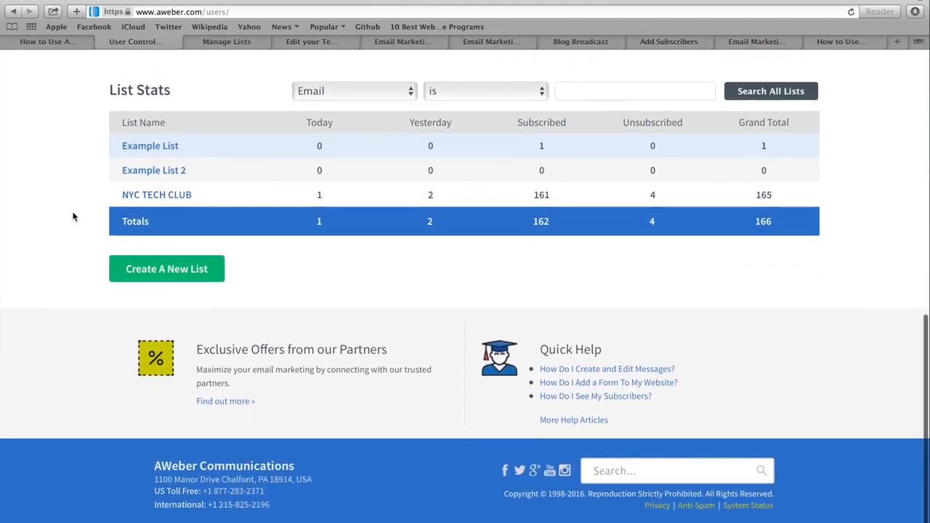
scroll(73, 216, "up", 7)
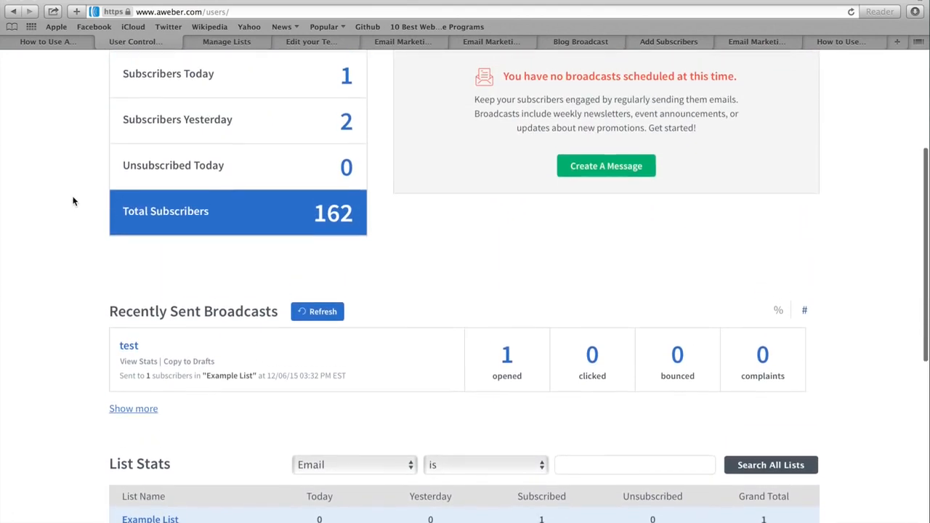
scroll(72, 202, "up", 1)
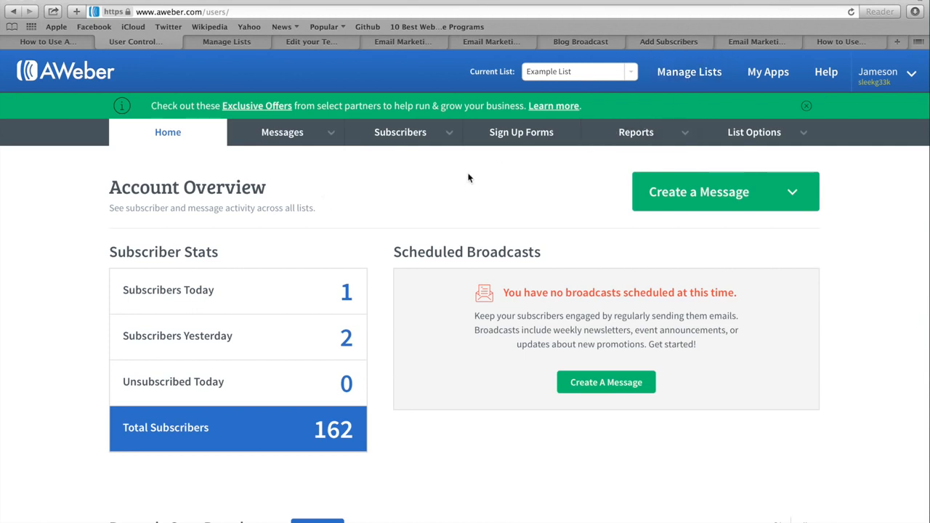
scroll(469, 178, "down", 10)
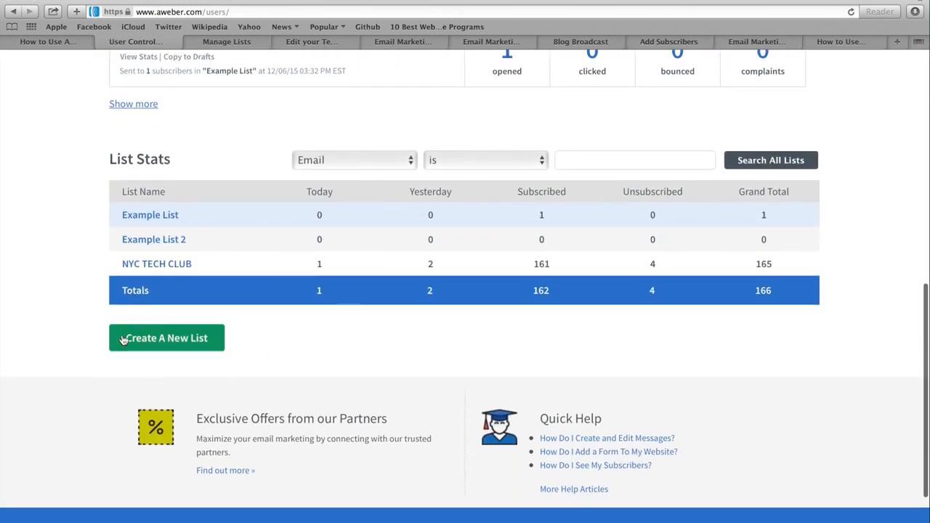
Step: Start a new list and move past the Tell Us About Yourself company and sender details
left_click(166, 339)
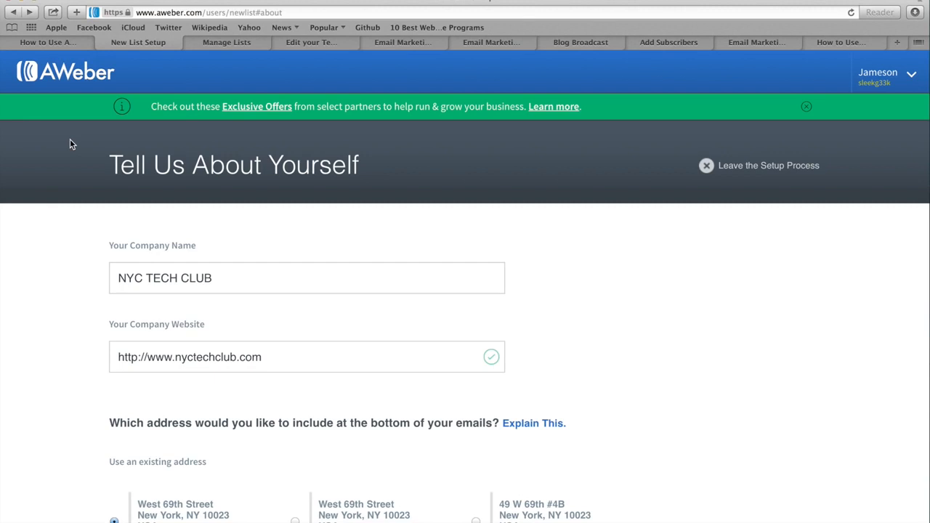
scroll(72, 243, "down", 2)
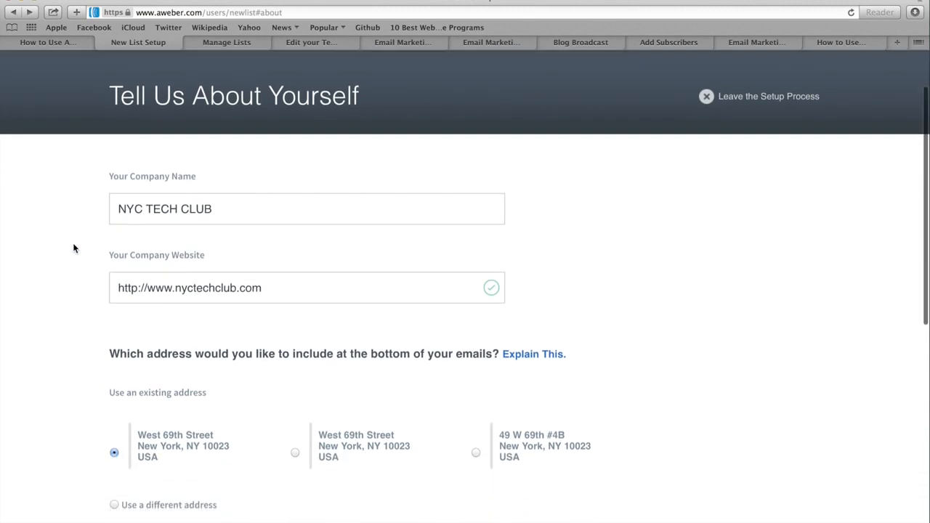
scroll(72, 249, "down", 6)
scroll(73, 248, "down", 3)
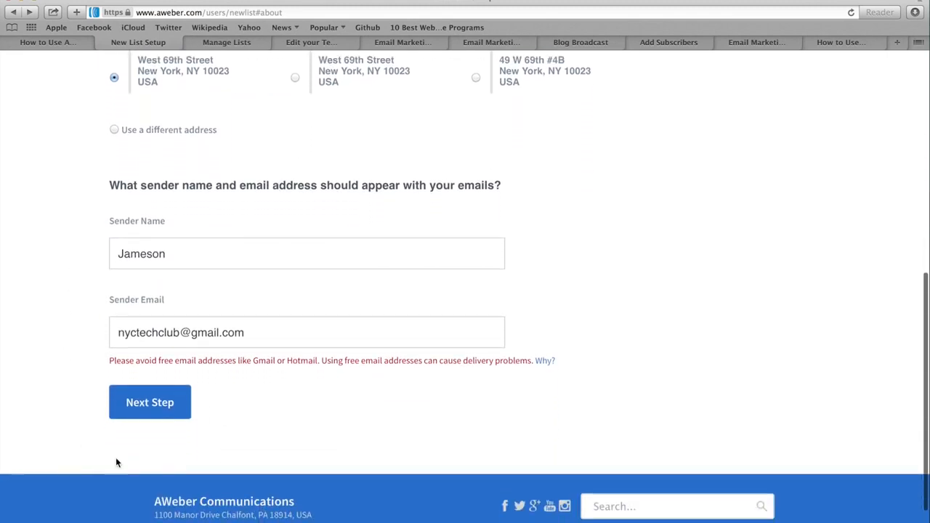
left_click(145, 404)
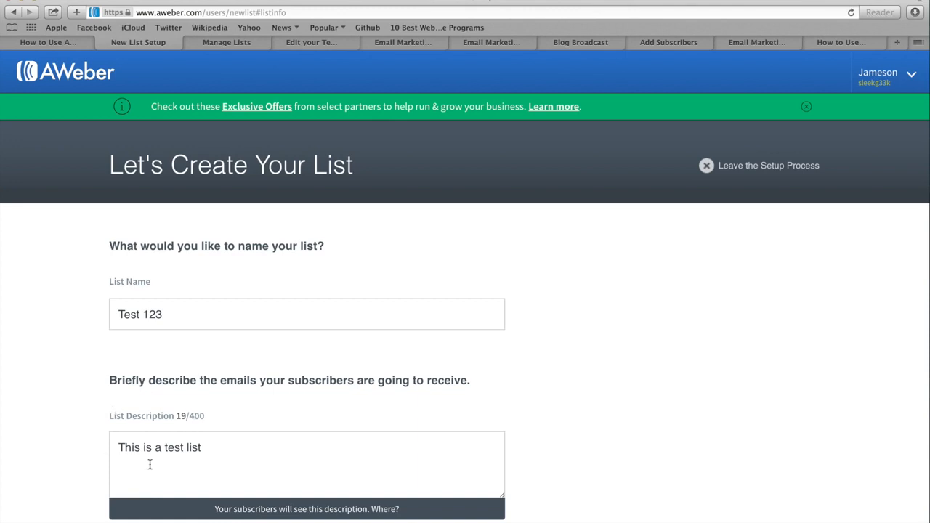
Step: Continue from the list-naming step to the confirmation message page
scroll(59, 389, "down", 5)
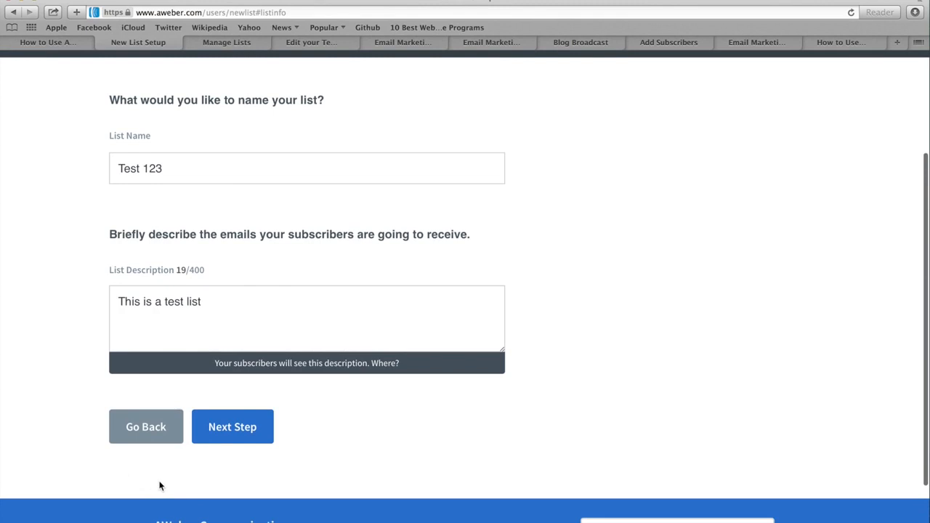
left_click(233, 430)
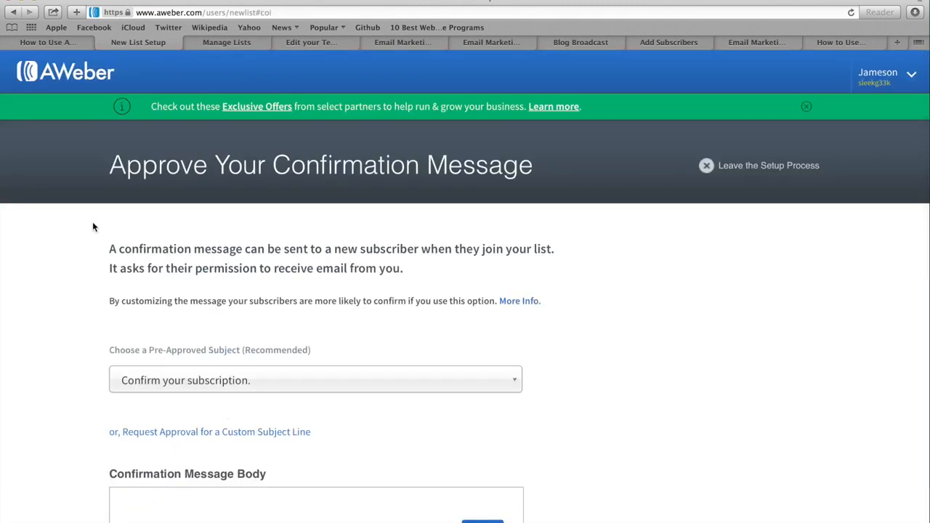
scroll(92, 227, "down", 2)
scroll(92, 226, "down", 4)
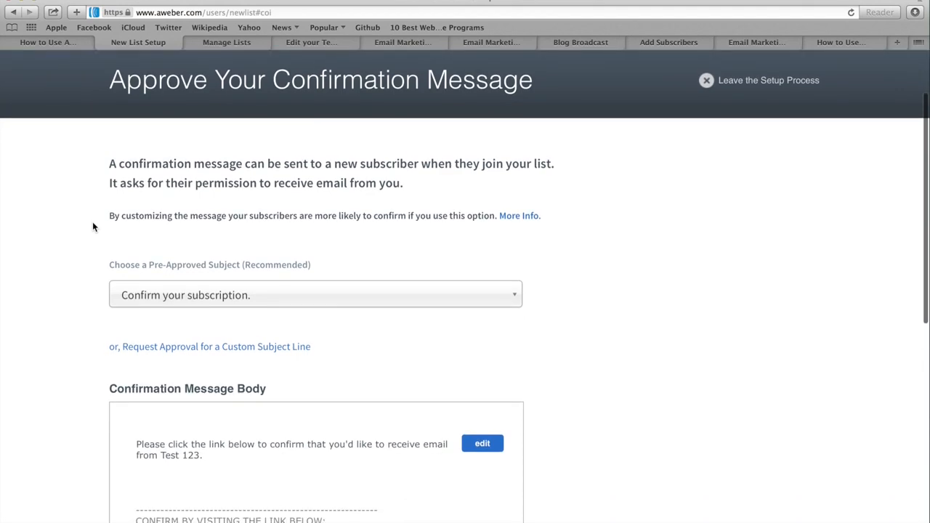
scroll(93, 227, "down", 2)
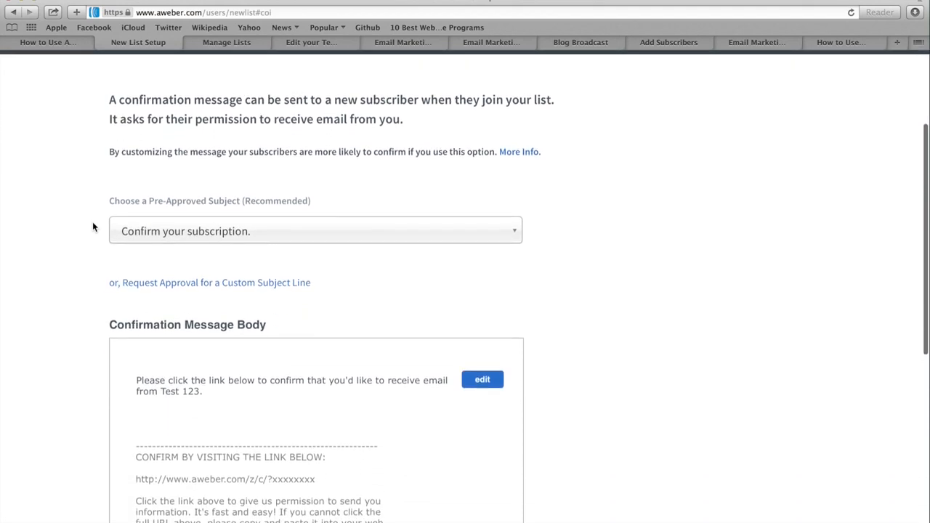
scroll(93, 227, "down", 2)
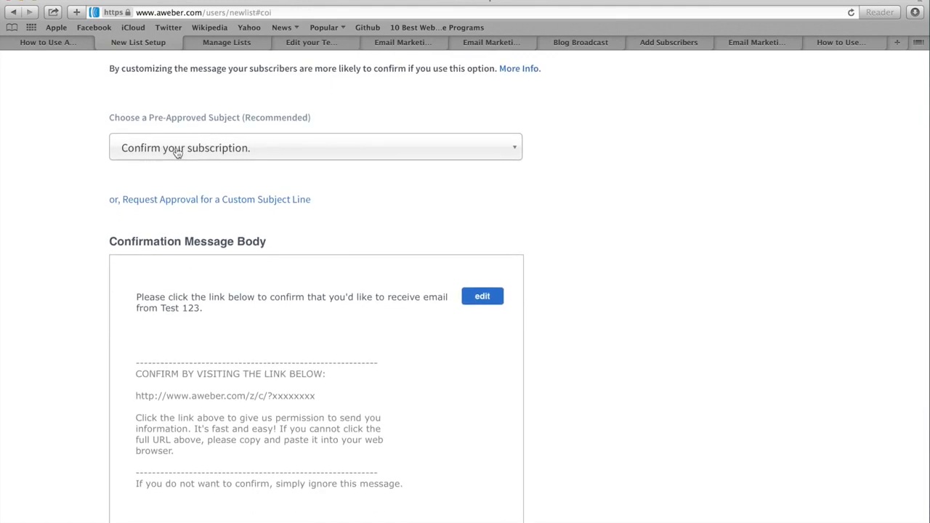
Step: Keep 'Confirm your subscription.' as the subject and approve the message to create Test 123
left_click(175, 148)
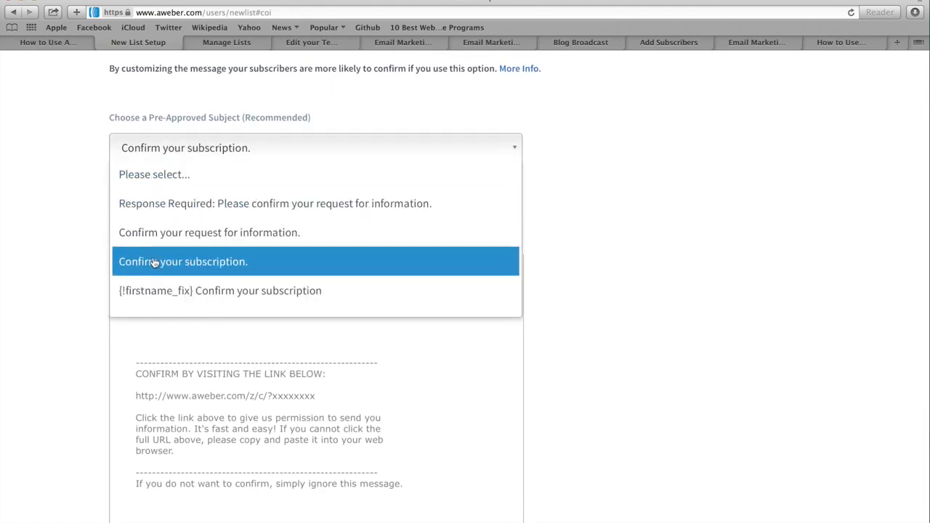
left_click(77, 201)
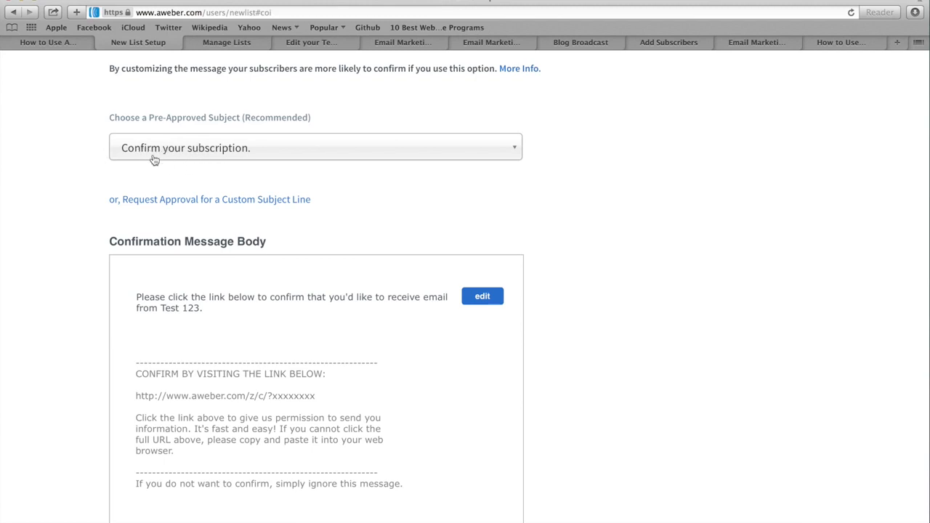
scroll(77, 234, "down", 1)
scroll(76, 234, "down", 5)
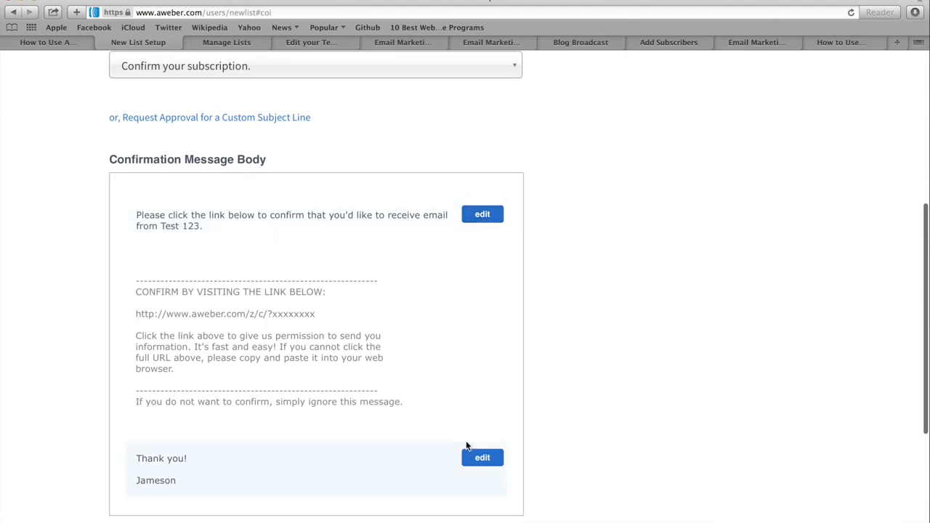
scroll(101, 336, "down", 3)
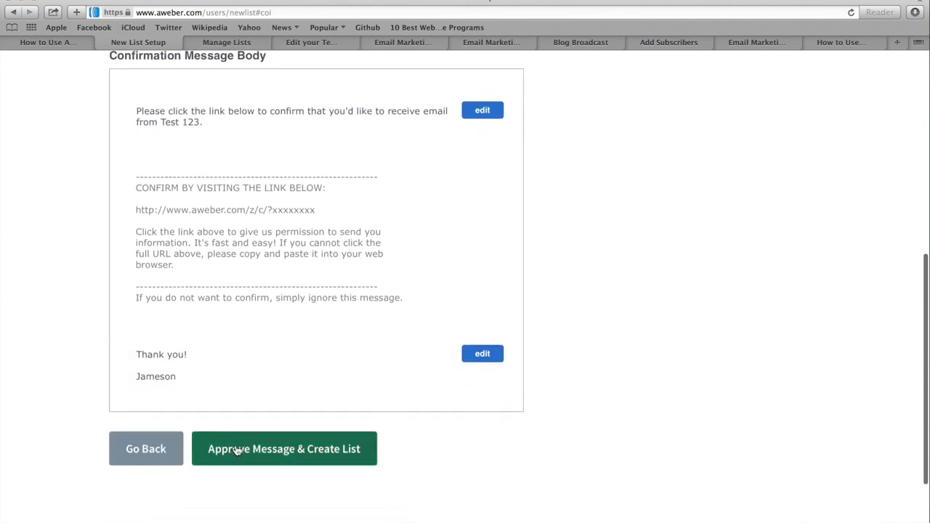
left_click(295, 452)
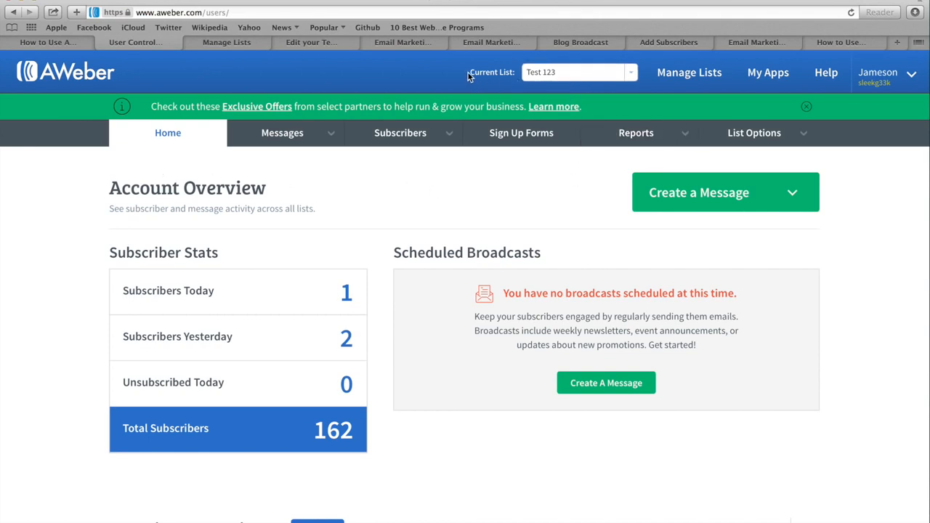
left_click_drag(468, 73, 514, 70)
left_click(632, 74)
left_click(632, 73)
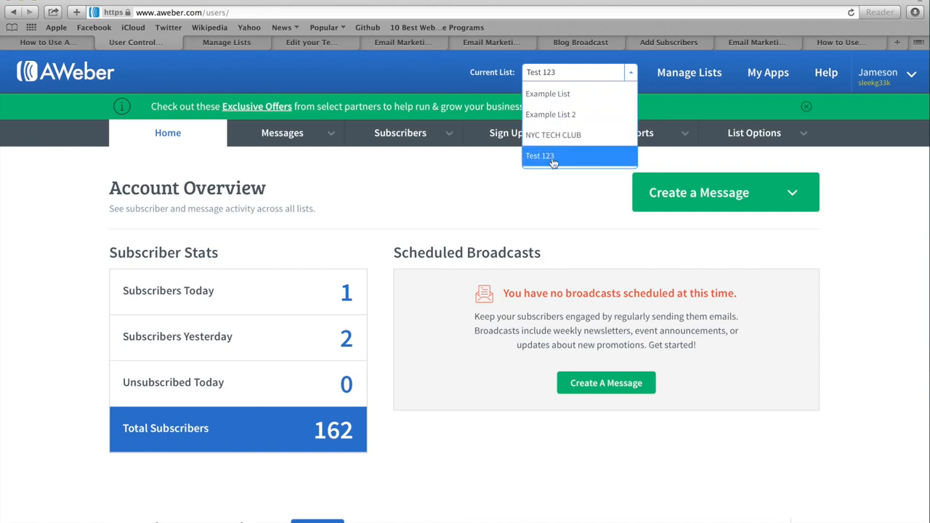
left_click(535, 190)
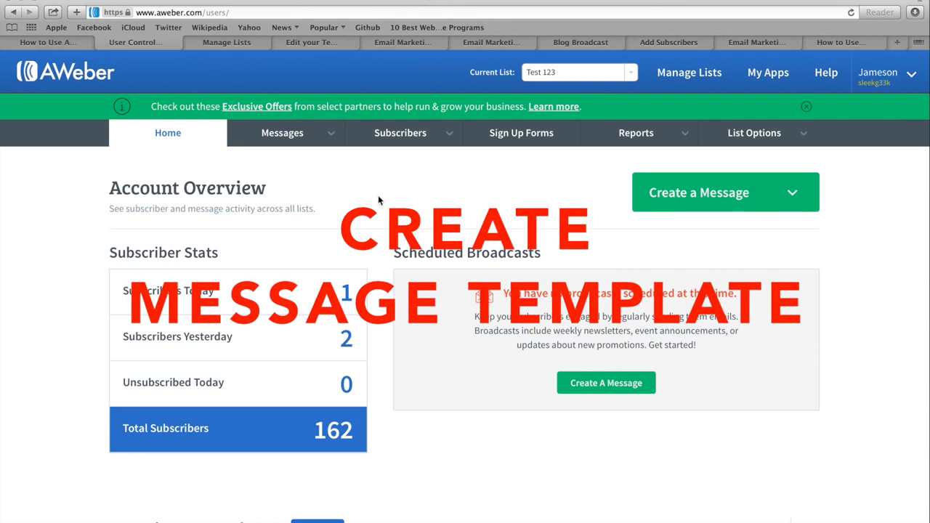
Step: Open the Email Template Manager under Messages and start from an AWeber starter template
left_click(290, 135)
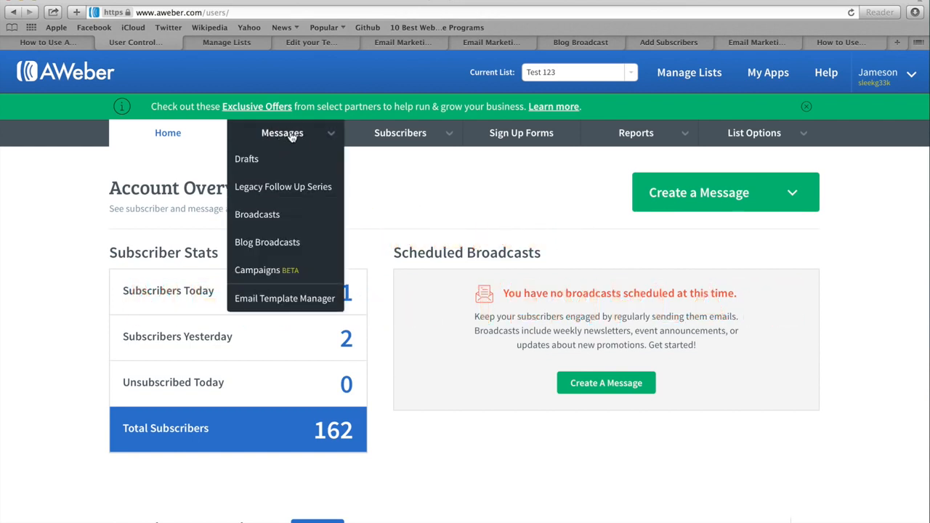
left_click(289, 304)
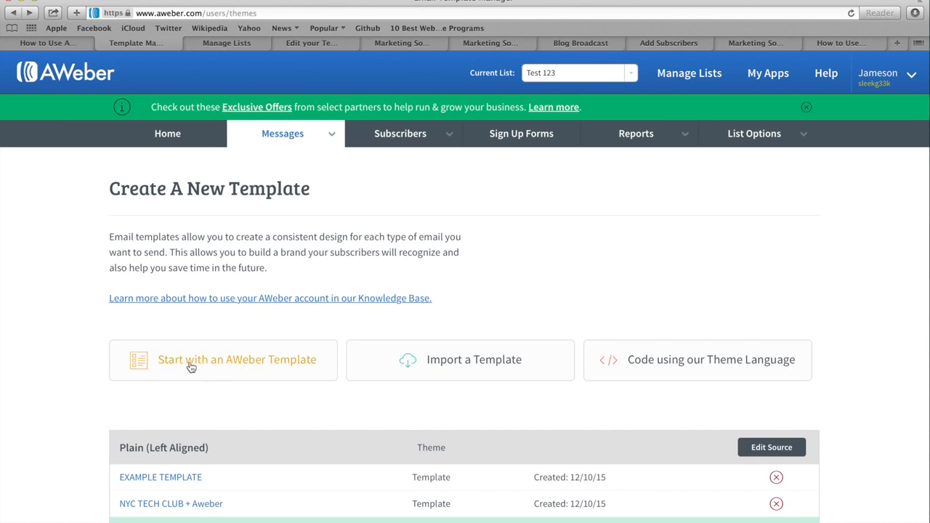
left_click(225, 363)
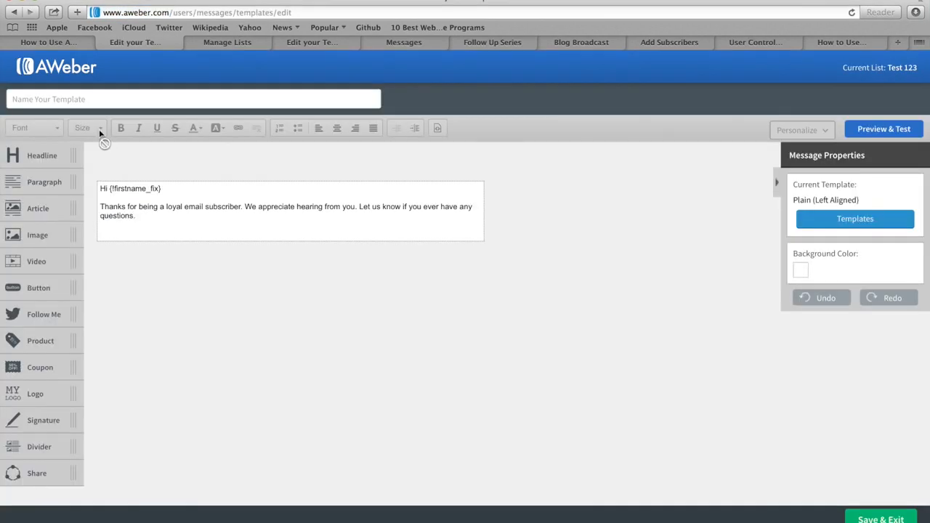
Step: Name the template 'Test 123 Template' and place an Image block above the greeting text
left_click(24, 99)
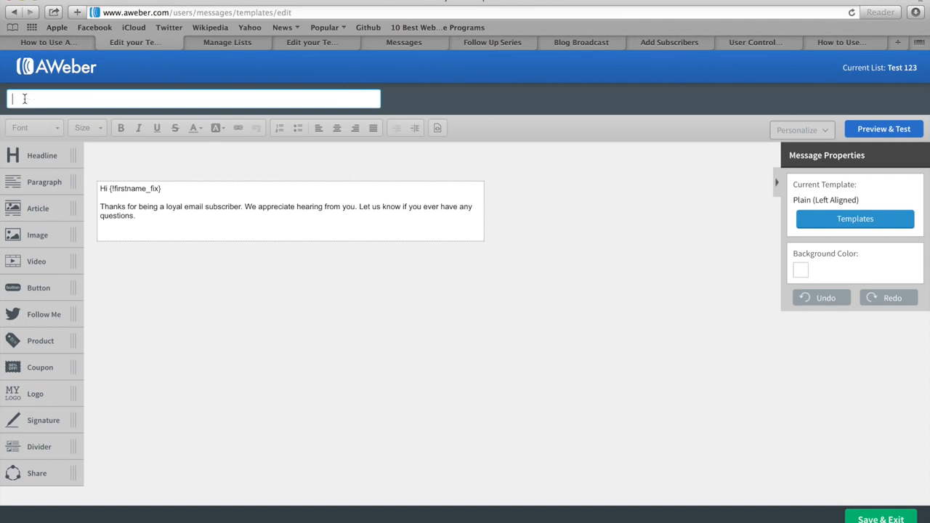
type("Test 123 Template")
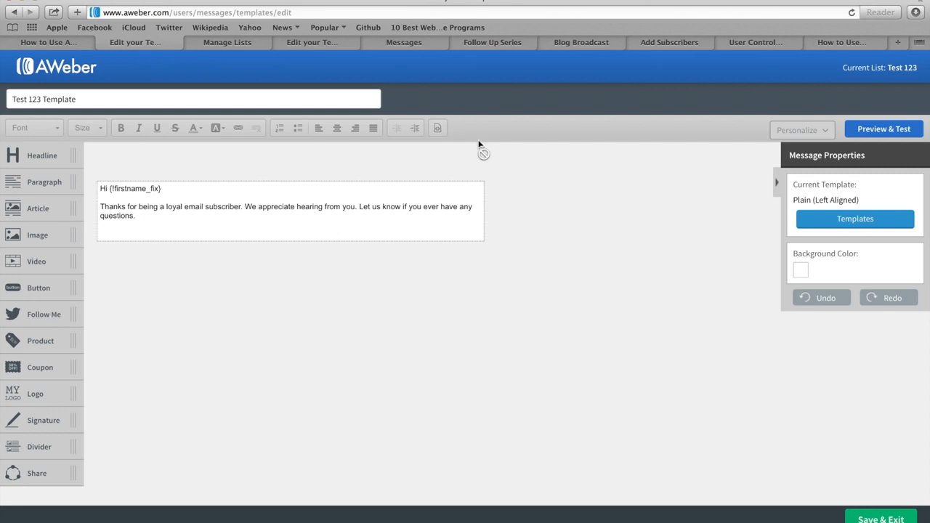
left_click(314, 44)
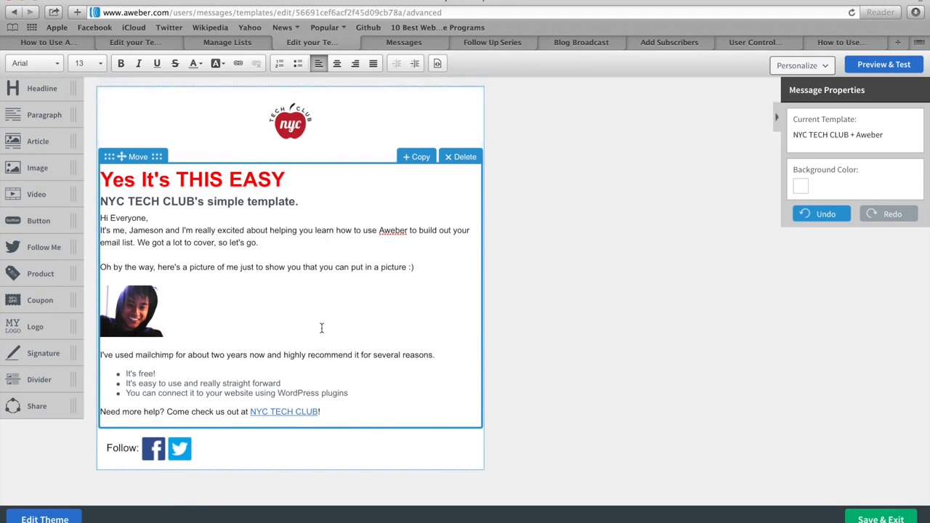
left_click(127, 43)
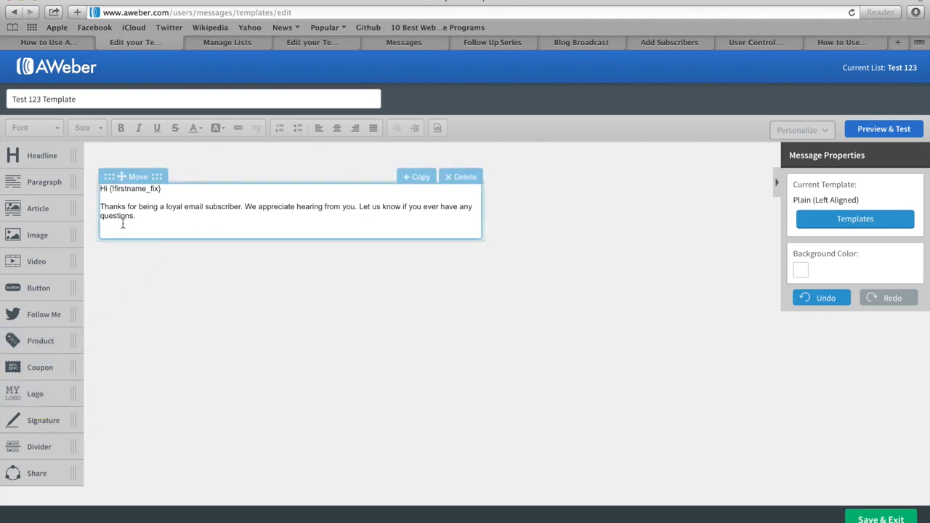
left_click_drag(38, 235, 163, 208)
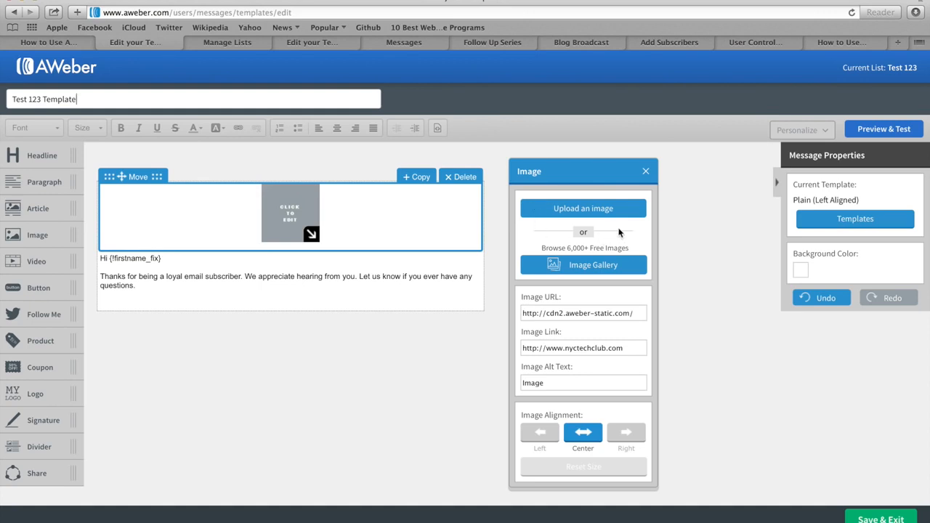
left_click(595, 267)
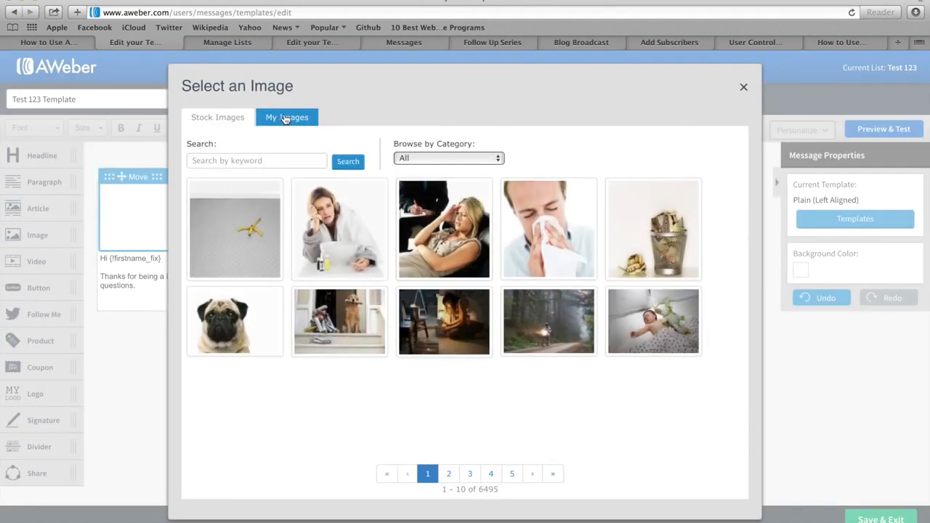
left_click(285, 120)
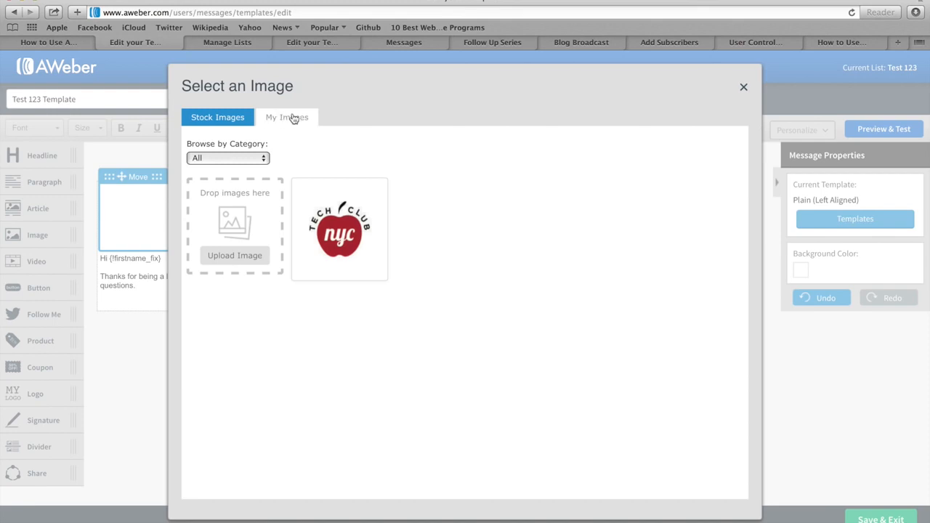
mouse_move(334, 234)
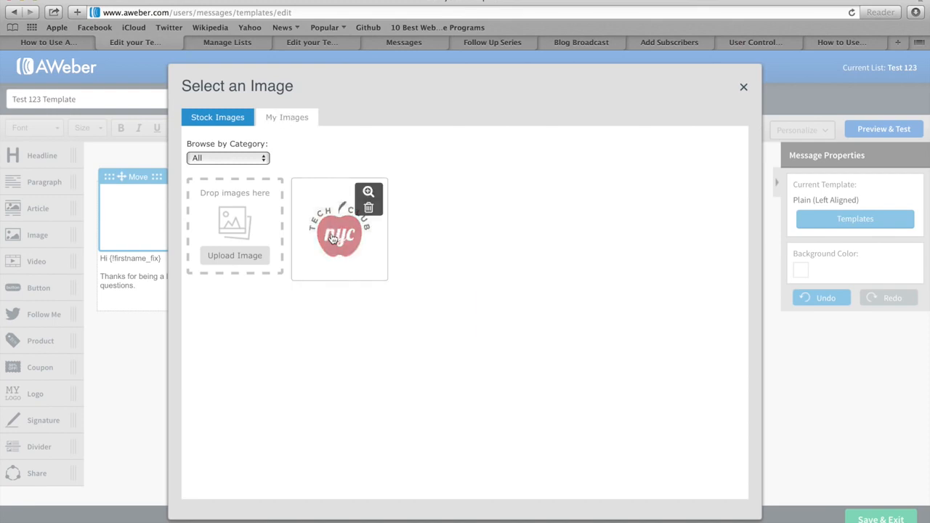
left_click(332, 238)
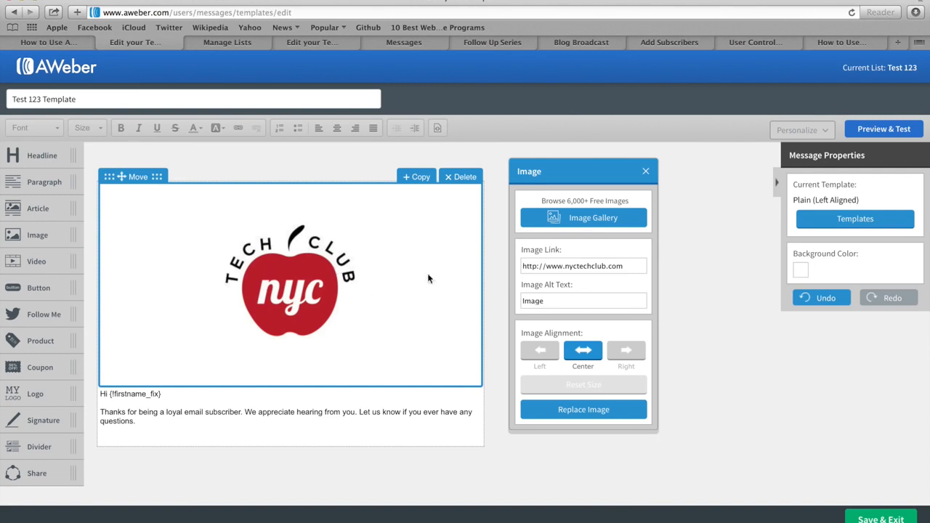
left_click(498, 295)
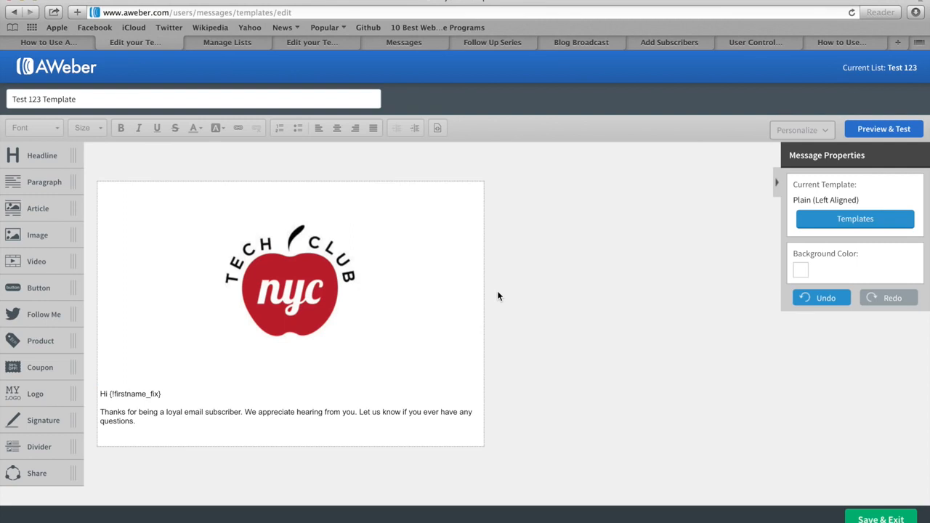
left_click(298, 294)
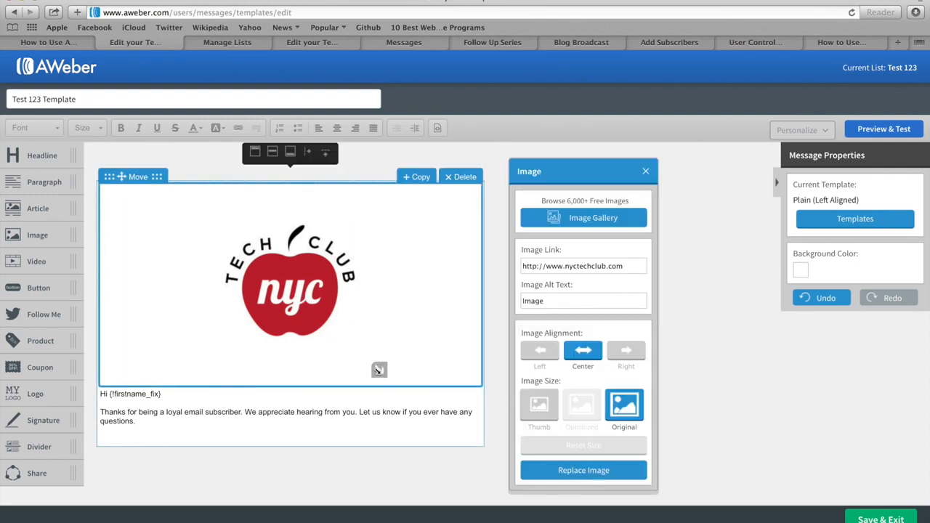
Step: Shrink the logo to 202×202 pixels and replace the greeting with the pasted NYC Tech Club text
left_click_drag(379, 371, 279, 263)
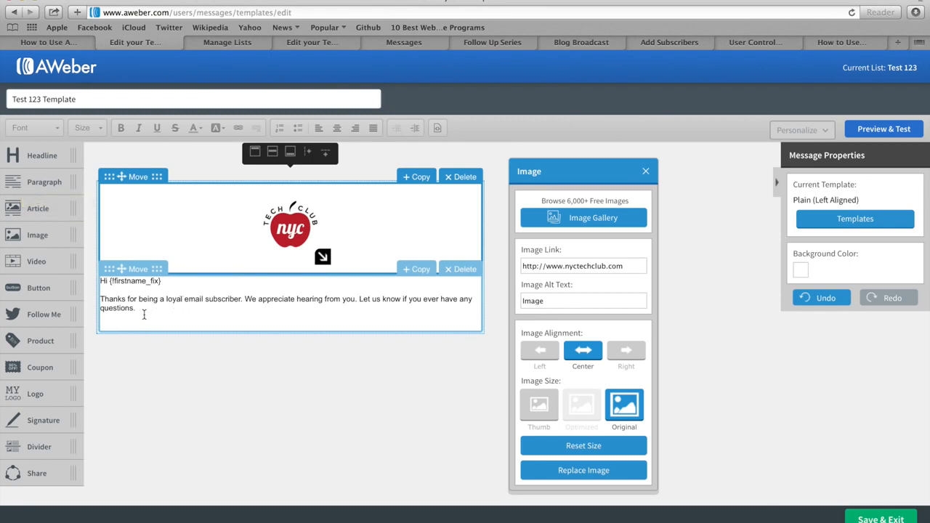
left_click_drag(144, 314, 95, 284)
key("BackSpace")
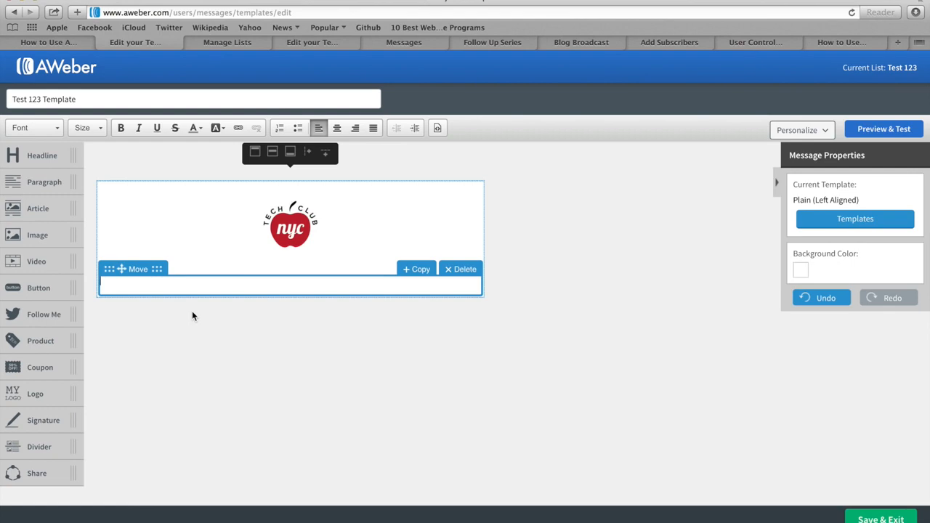
key("super+v")
Step: Delete the duplicate copy of the pasted text and the blank line above 'Yes It's THIS EASY'
scroll(203, 311, "down", 5)
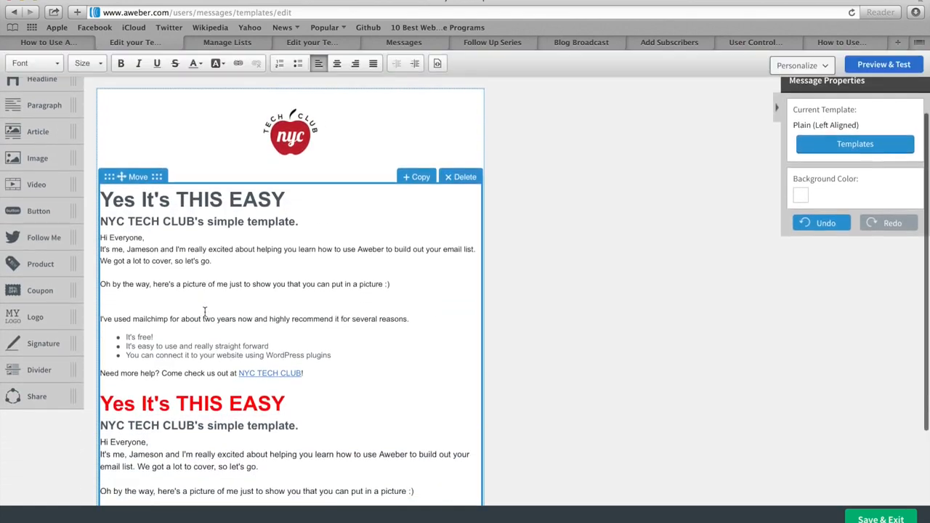
scroll(204, 312, "down", 2)
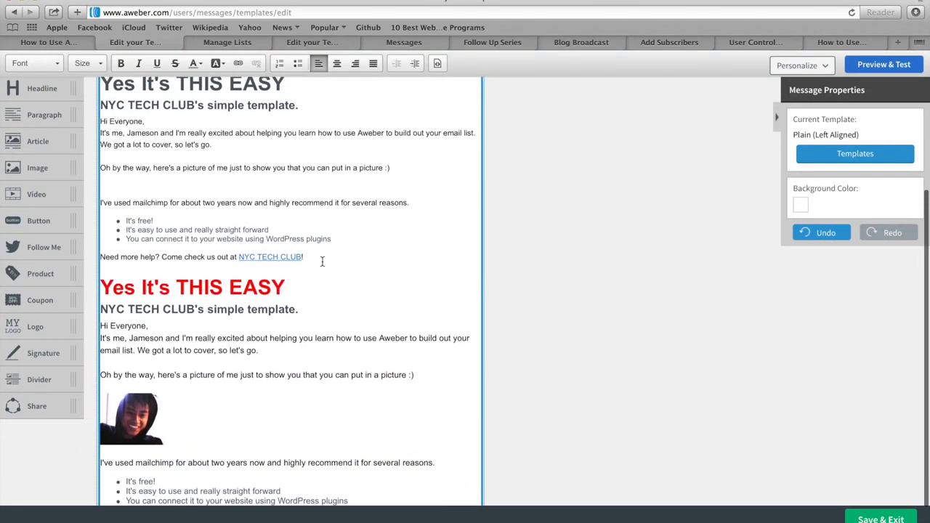
left_click_drag(321, 262, 101, 87)
key("BackSpace")
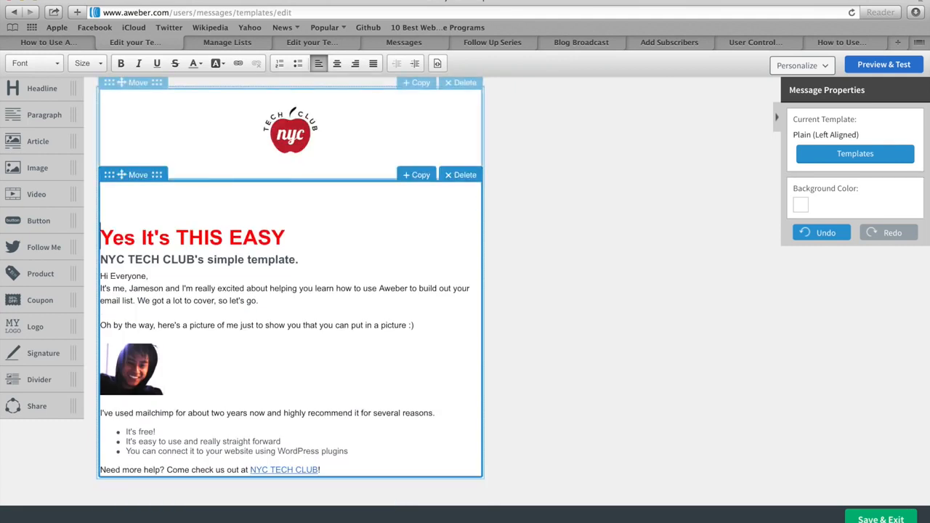
key("BackSpace")
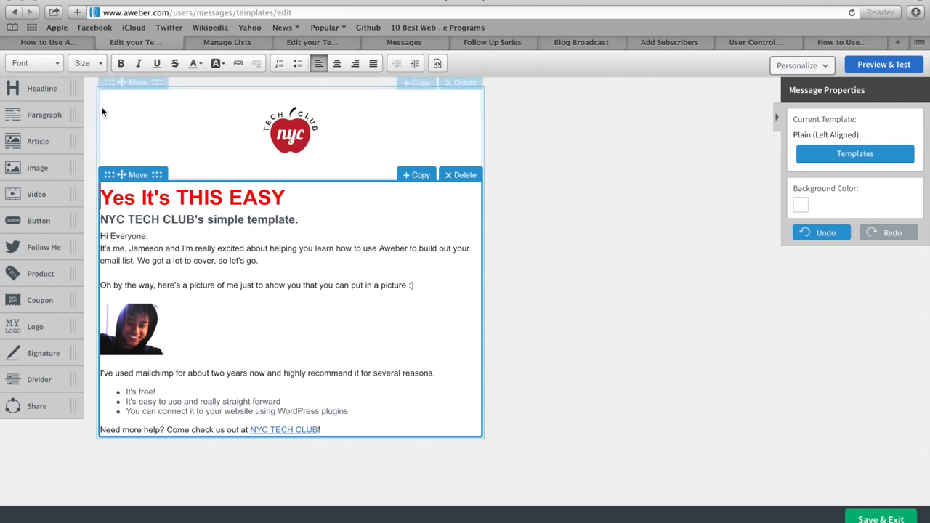
left_click(94, 63)
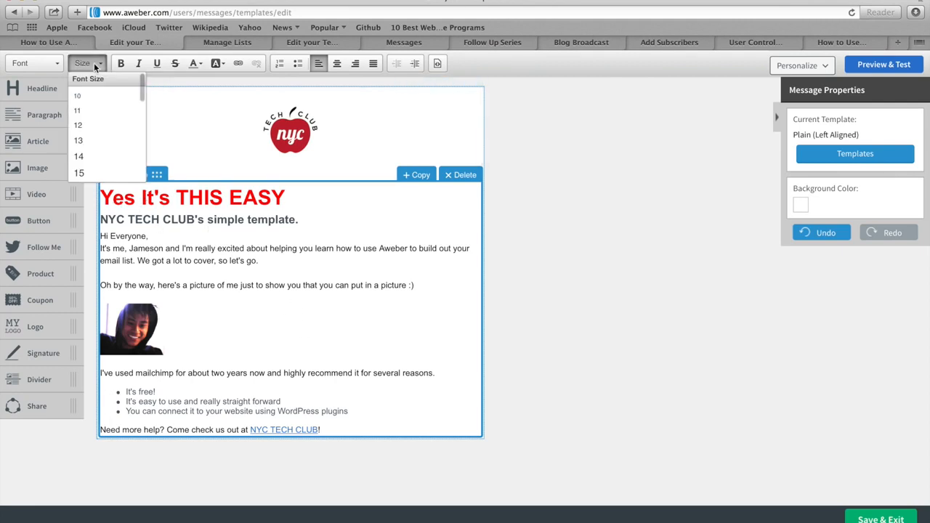
left_click(48, 63)
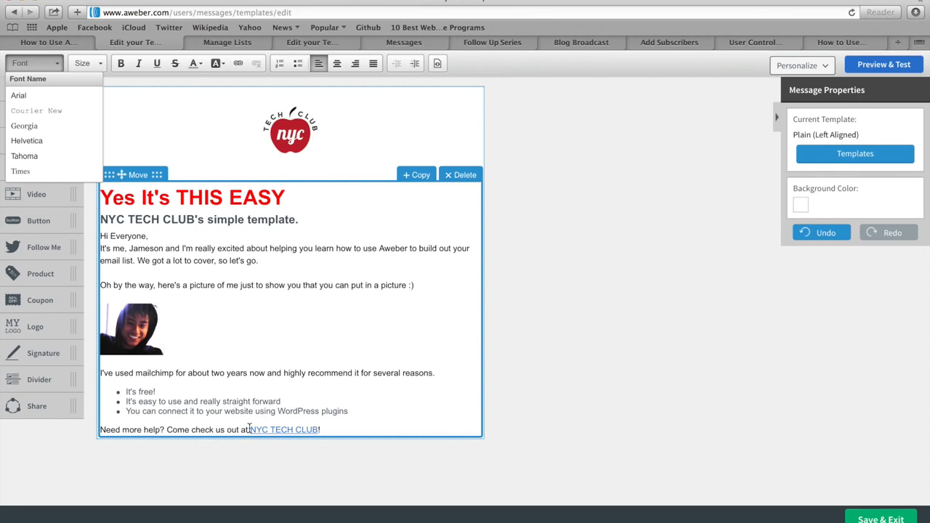
left_click_drag(249, 429, 319, 430)
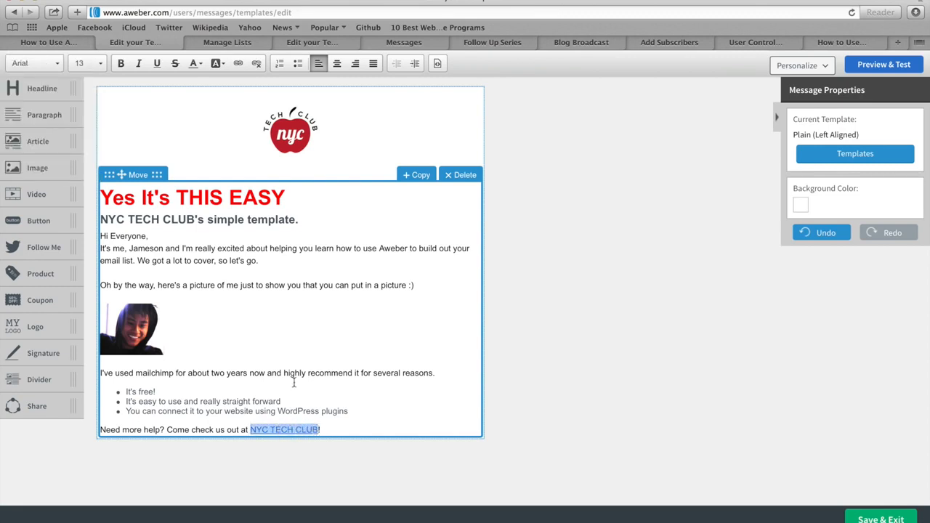
left_click(238, 63)
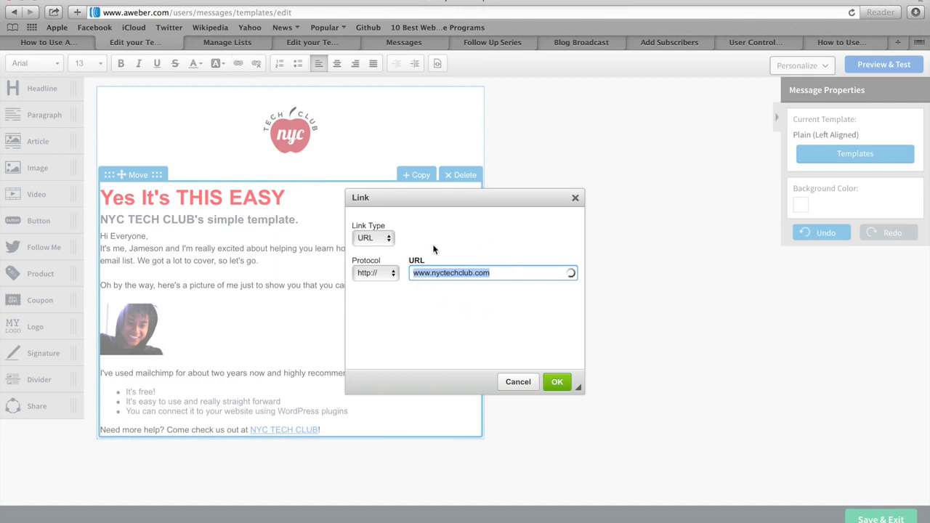
left_click(519, 383)
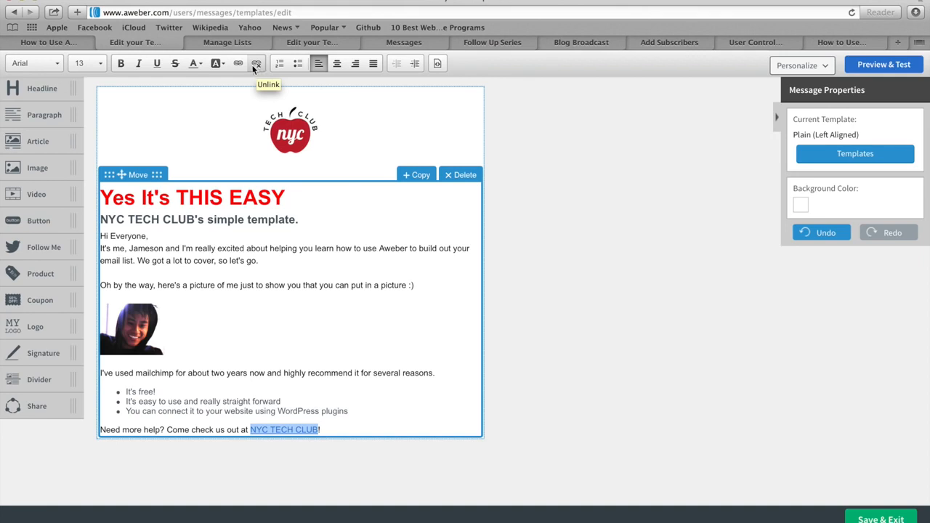
left_click(528, 258)
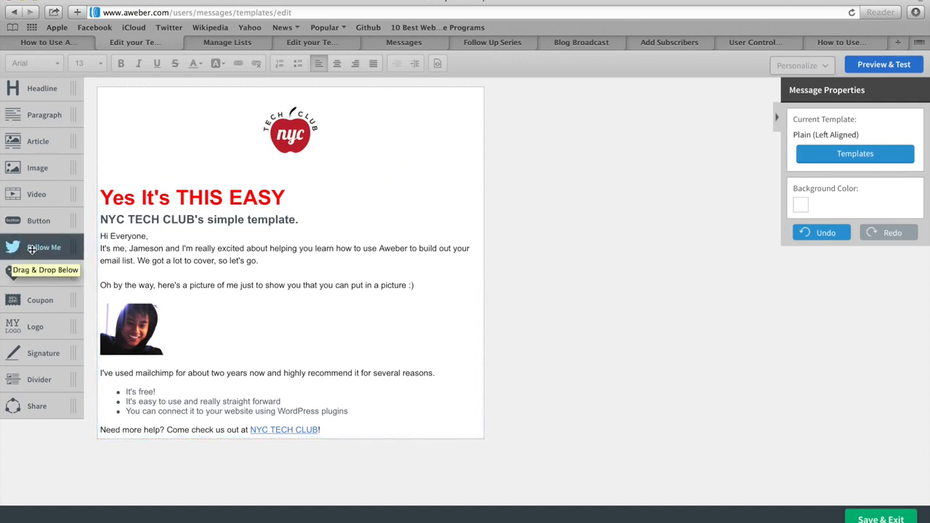
Step: Add a Follow Me block below the closing line, with the club's Twitter account alongside Facebook
left_click_drag(32, 249, 147, 461)
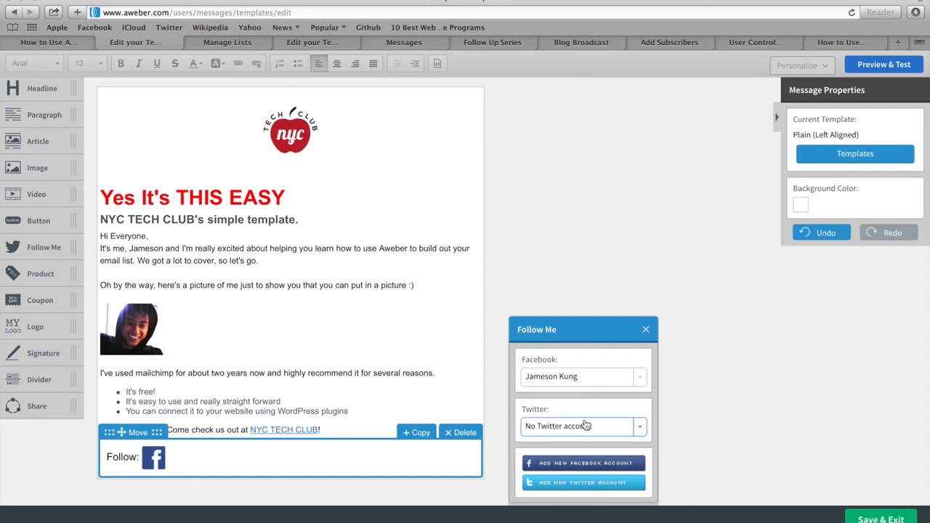
left_click(640, 431)
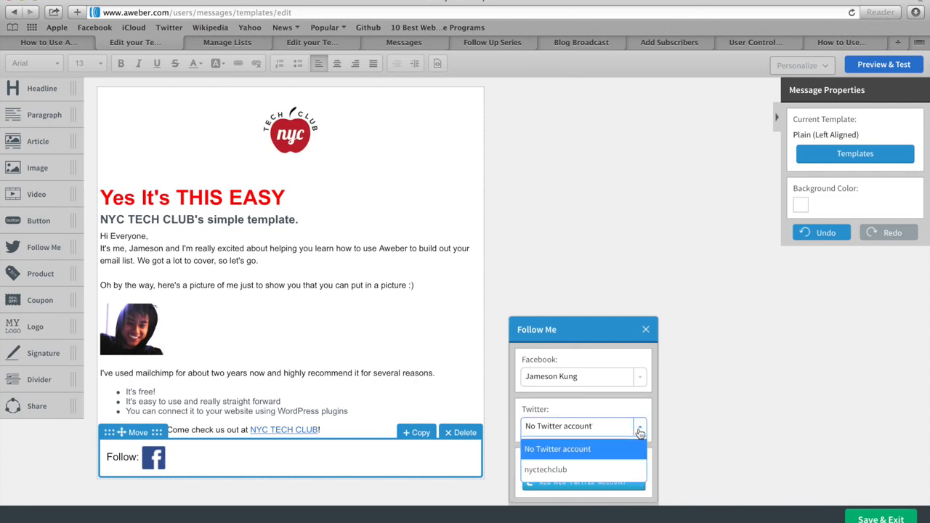
left_click(556, 471)
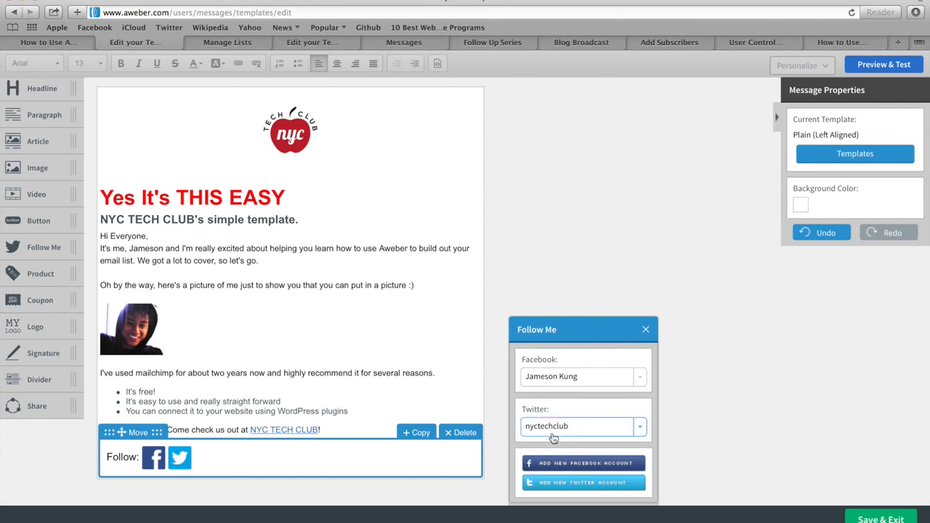
left_click(646, 332)
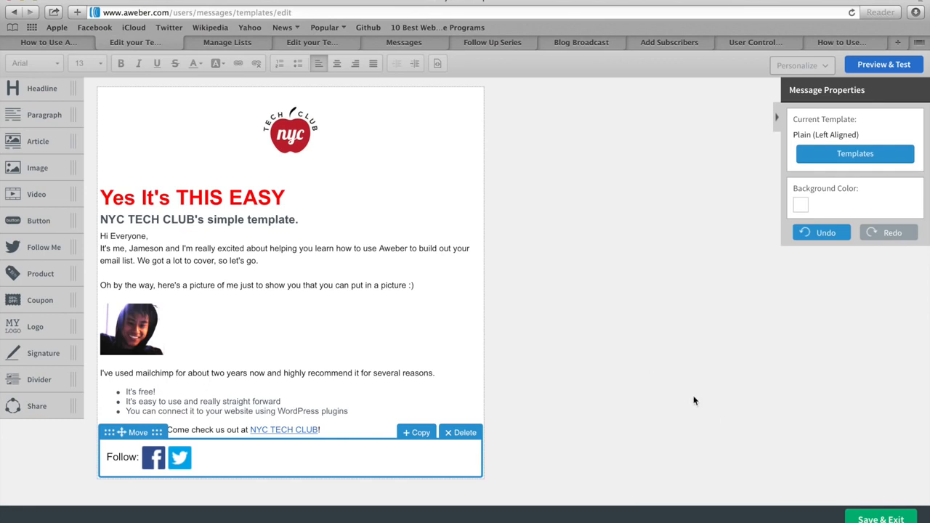
Step: Save the Test 123 Template, reopen it, select the logo, and save it again
left_click(881, 520)
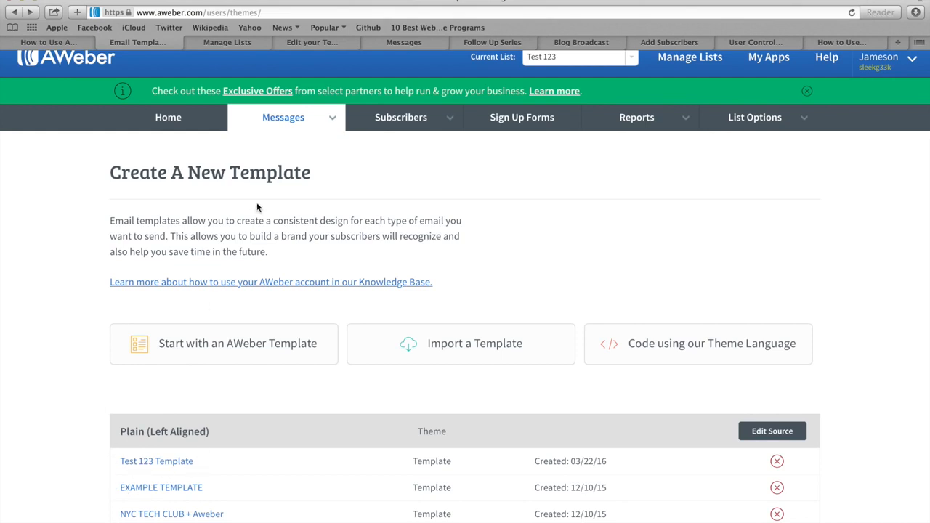
mouse_move(297, 124)
left_click(155, 467)
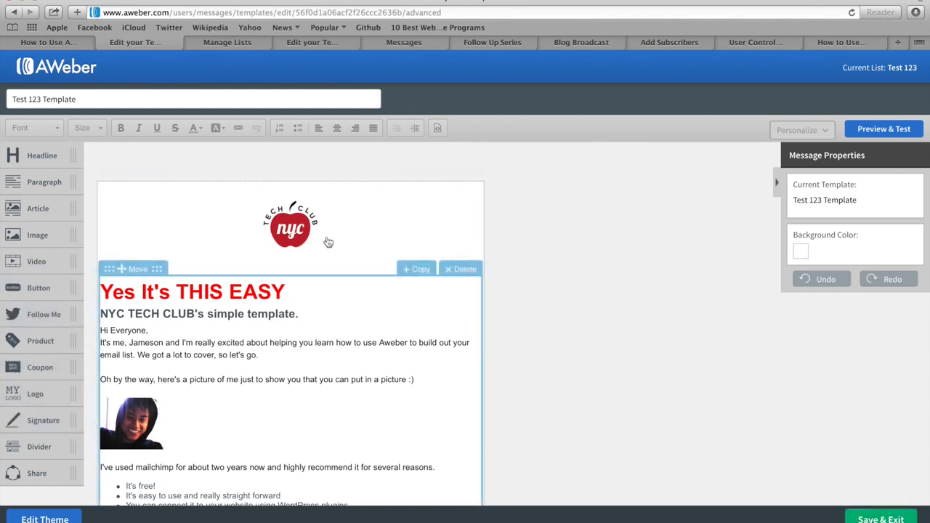
left_click(288, 233)
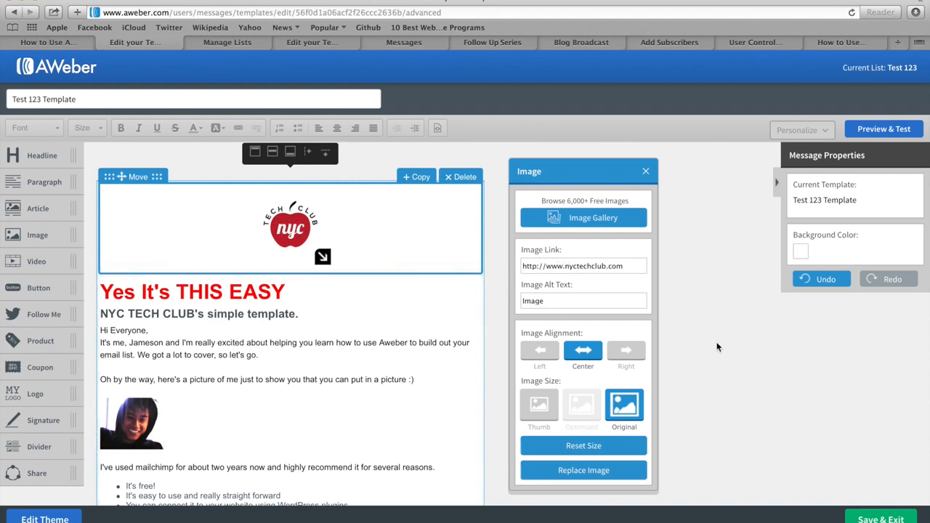
left_click(881, 519)
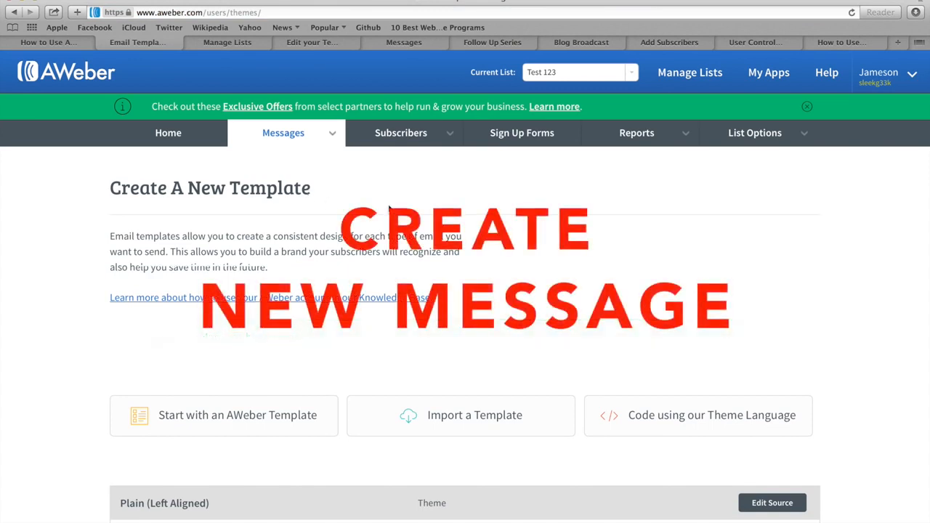
Step: From Messages > Drafts, create a new message in the Drag & Drop Email Builder
mouse_move(305, 135)
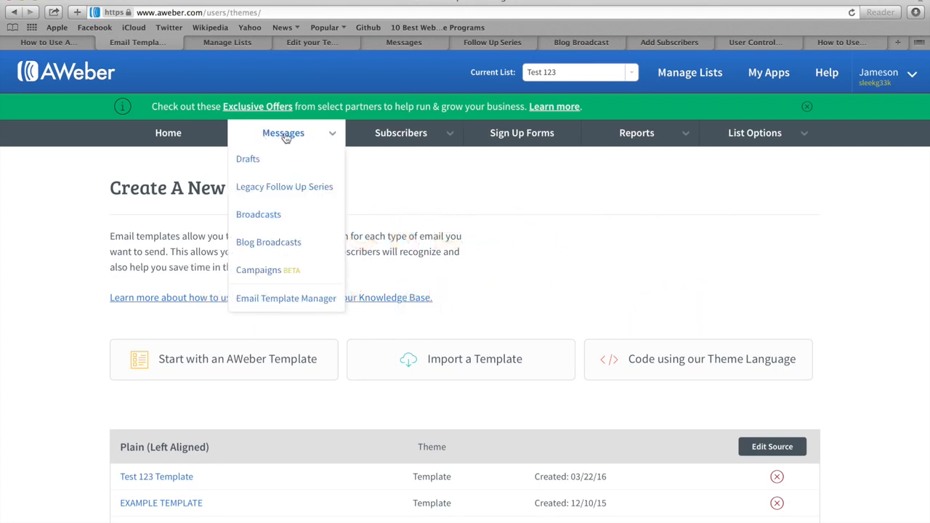
left_click(286, 139)
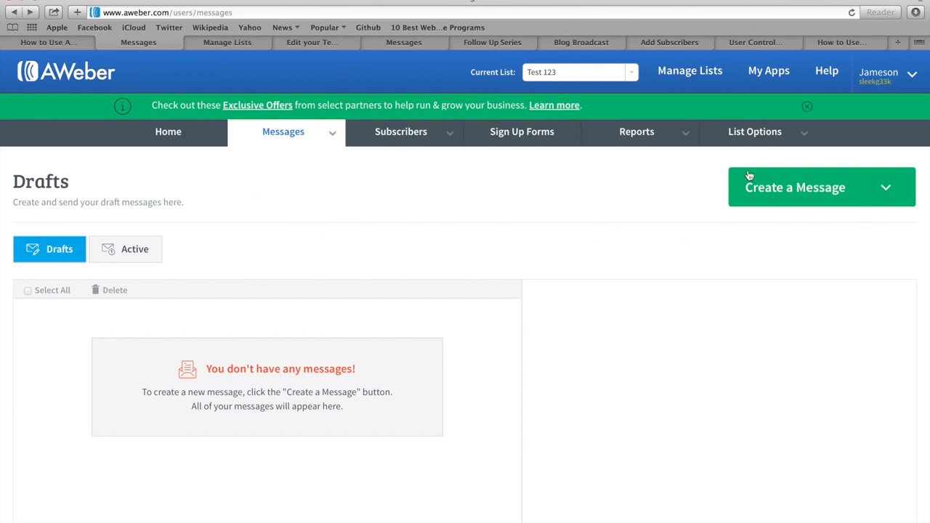
left_click(800, 190)
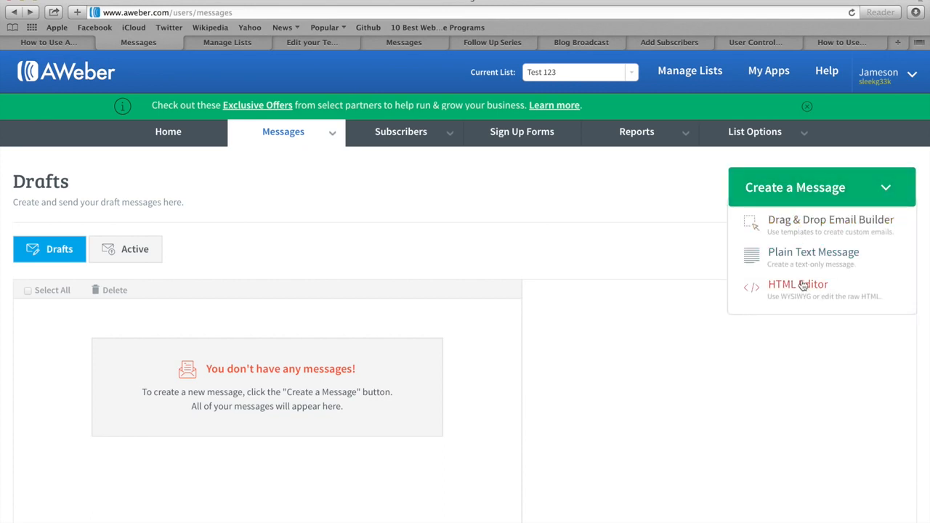
left_click(797, 224)
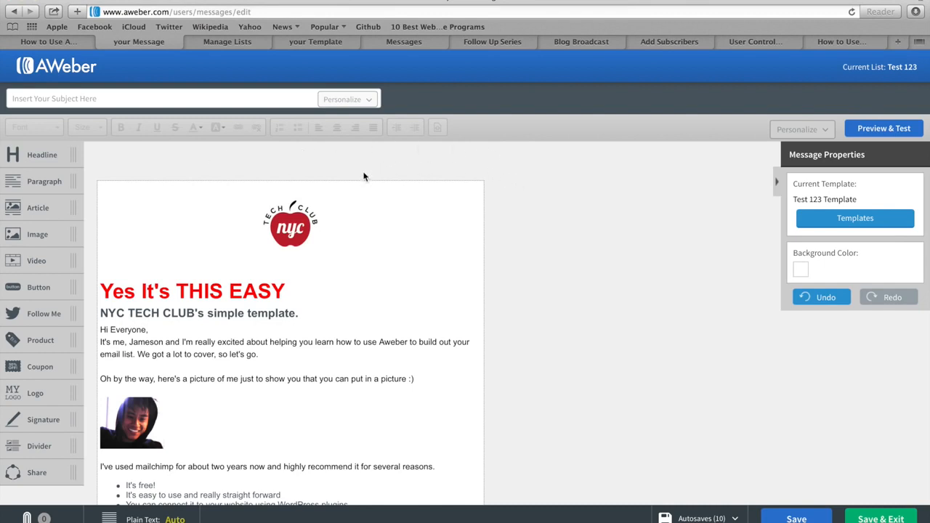
scroll(365, 302, "down", 2)
scroll(365, 302, "down", 3)
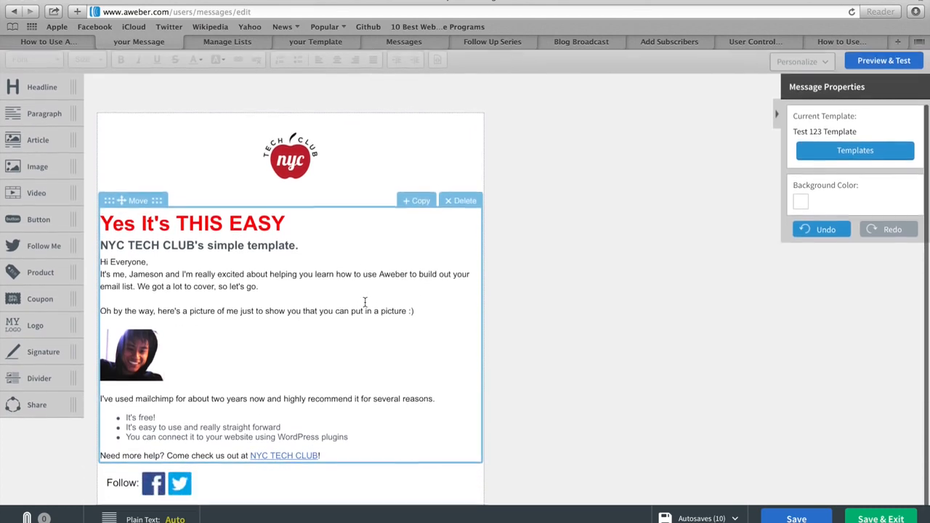
scroll(364, 302, "up", 4)
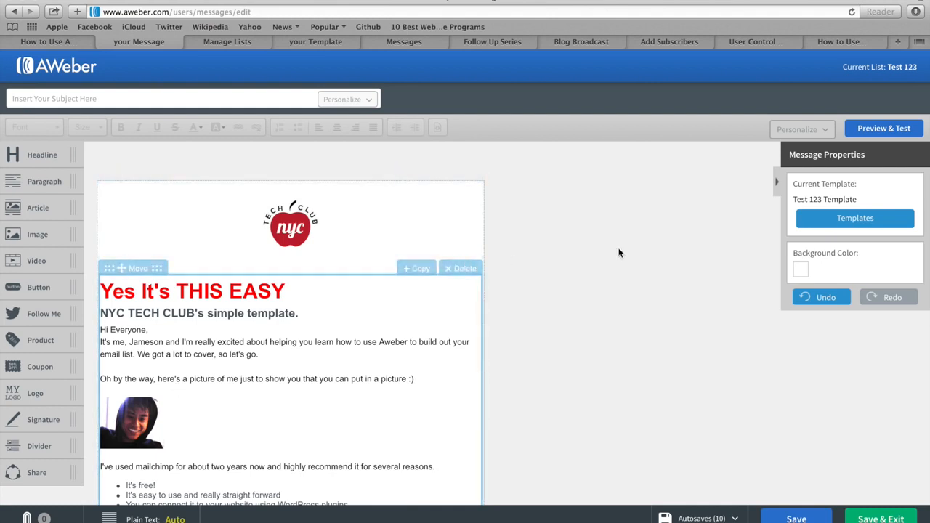
Step: Browse the template gallery, Categories and My Templates, then cancel to keep Test 123 Template
left_click(847, 220)
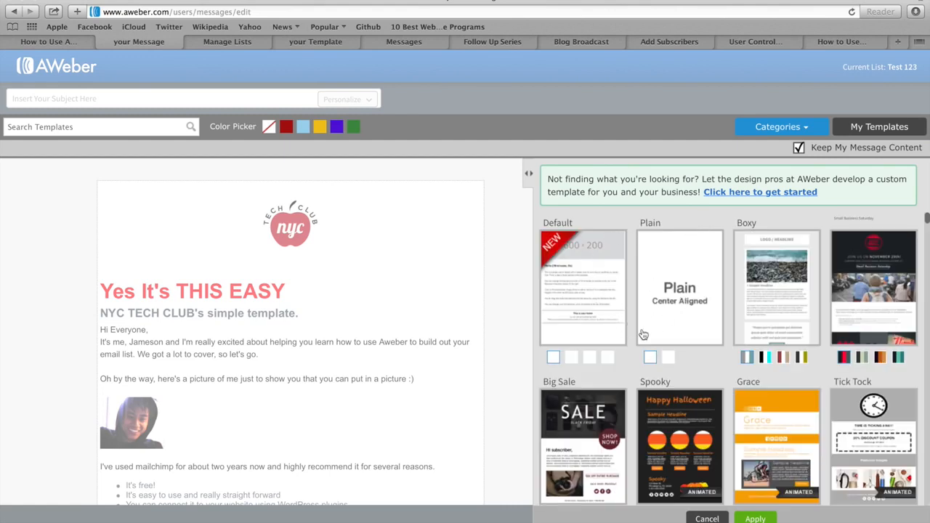
scroll(642, 333, "down", 3)
scroll(642, 334, "down", 6)
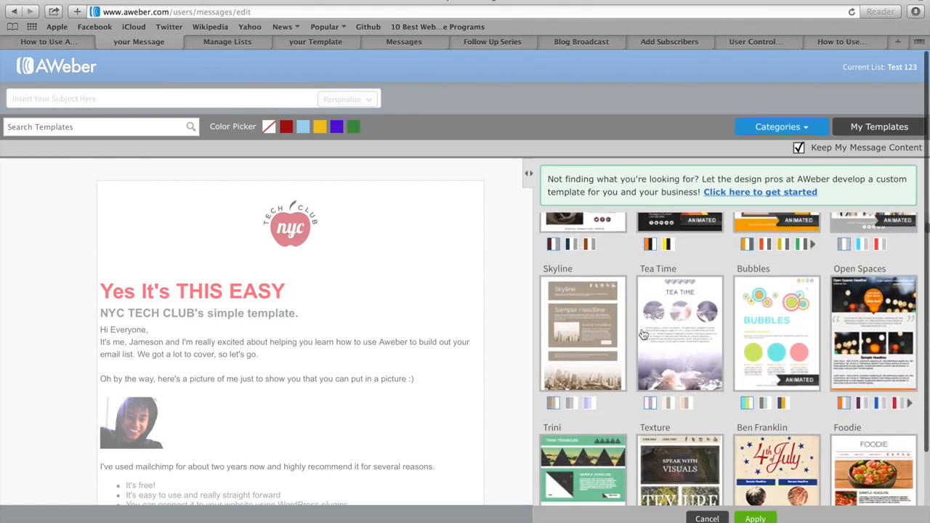
scroll(643, 333, "down", 3)
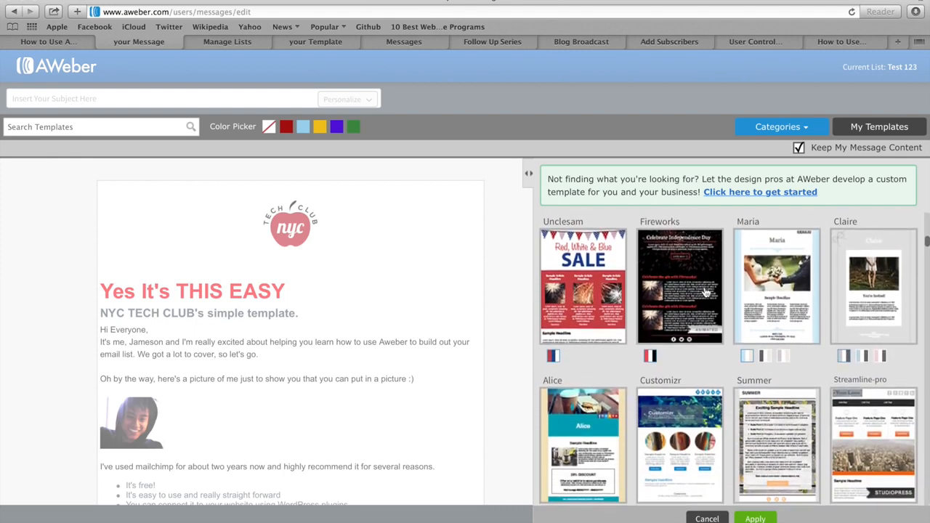
left_click(773, 128)
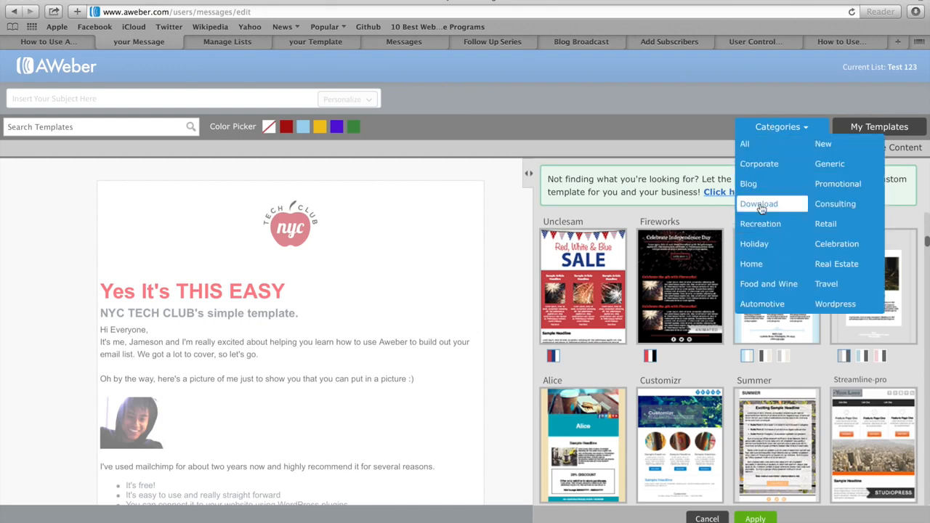
left_click(783, 135)
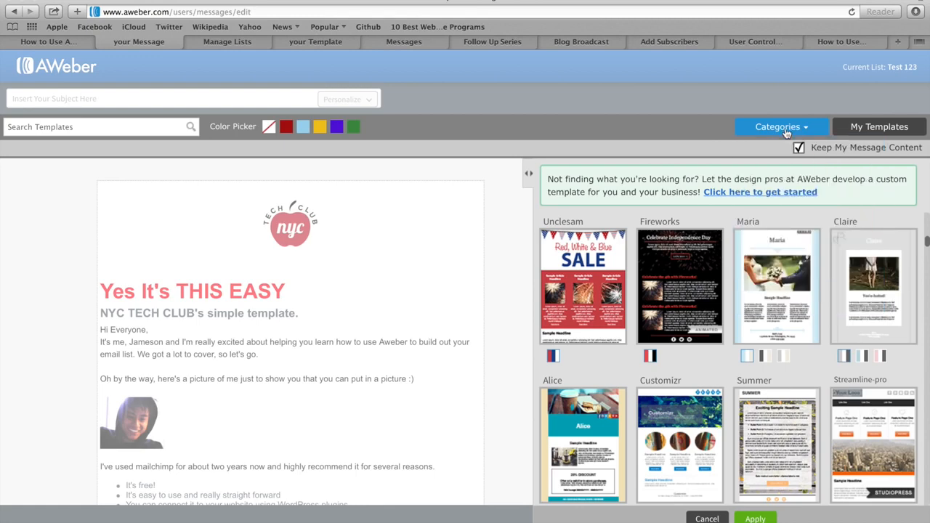
left_click(870, 130)
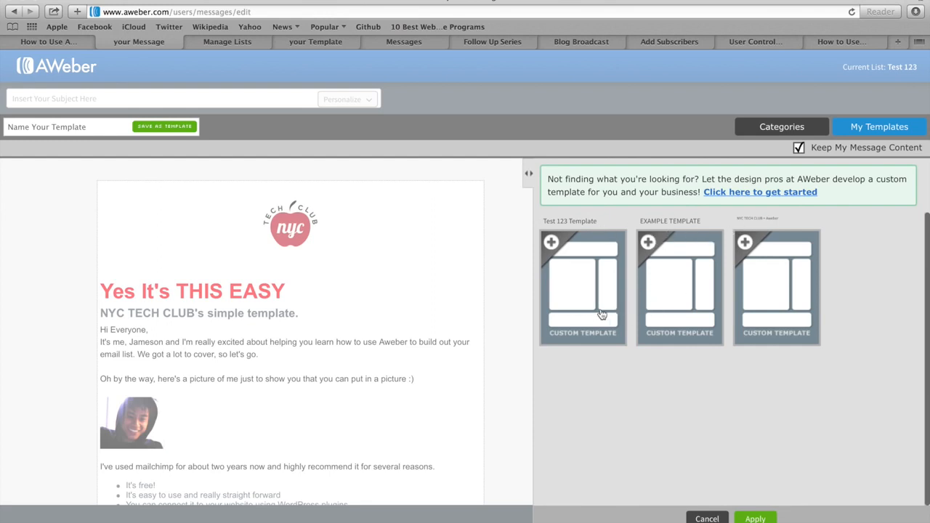
left_click(705, 519)
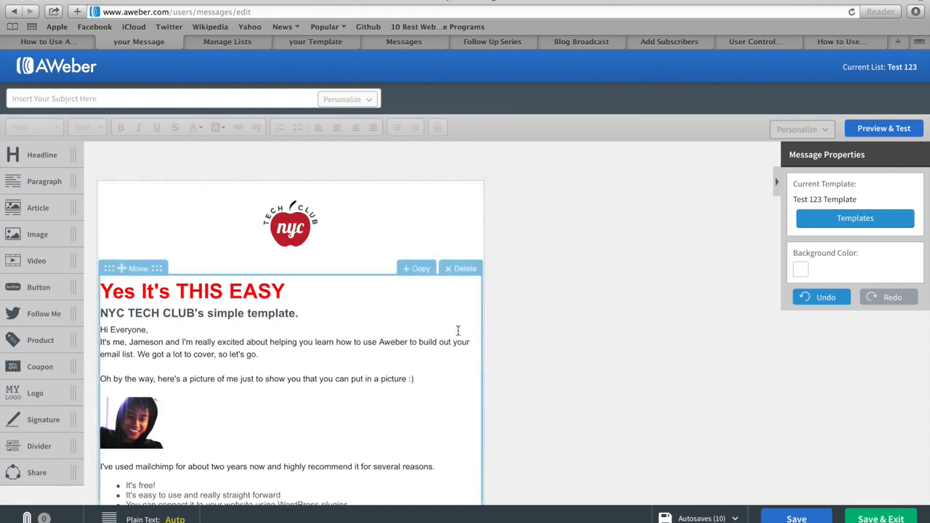
Step: Enter 'Test Example Message' as the message subject line
left_click(131, 99)
left_click(40, 101)
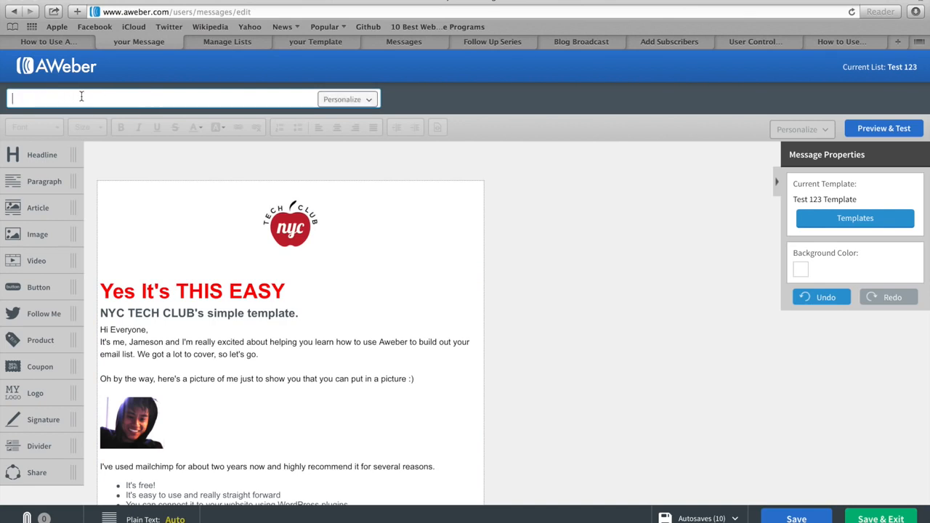
type("Test Example Message")
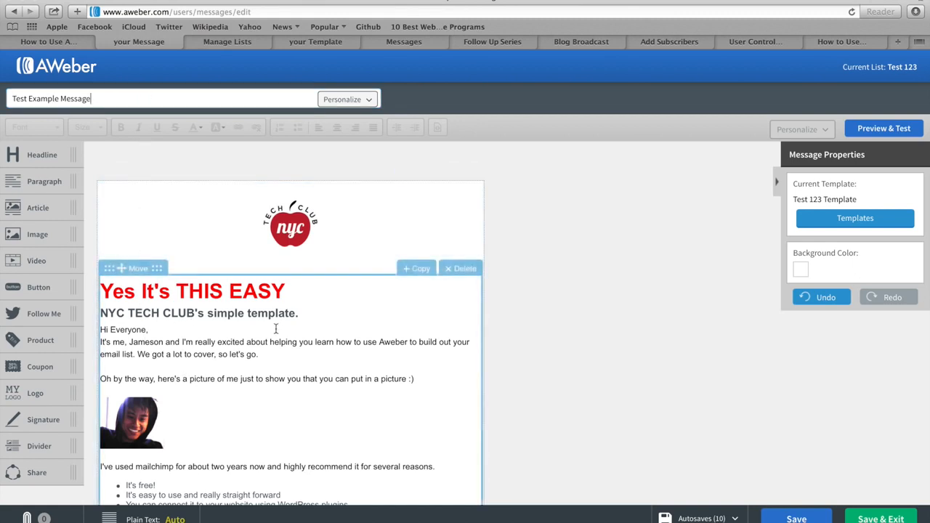
scroll(259, 367, "down", 3)
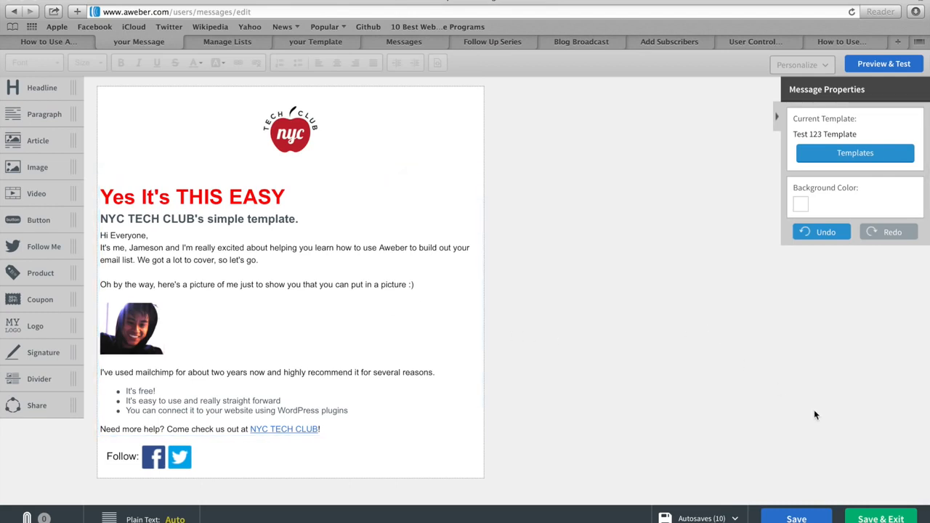
Step: Save the Test Example Message draft, then open and cancel the Send a Test Email dialog
left_click(880, 518)
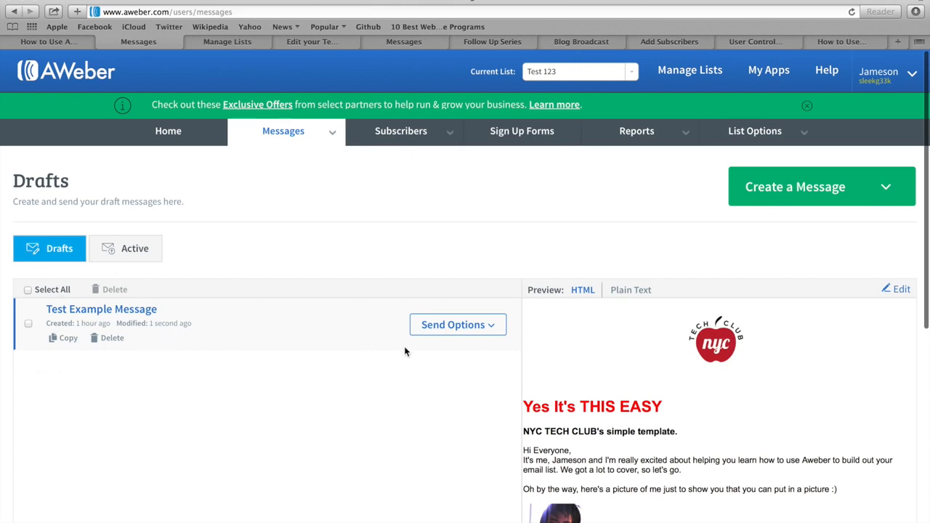
left_click(467, 330)
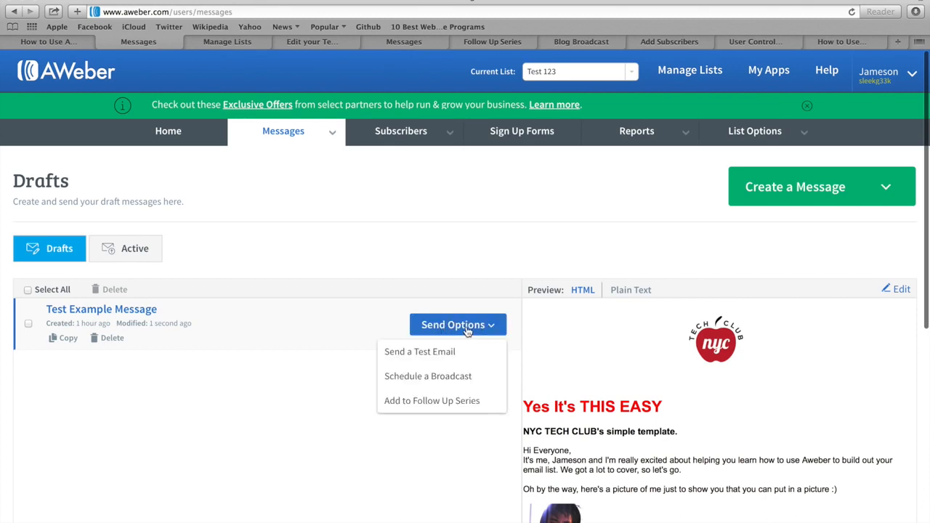
left_click(426, 355)
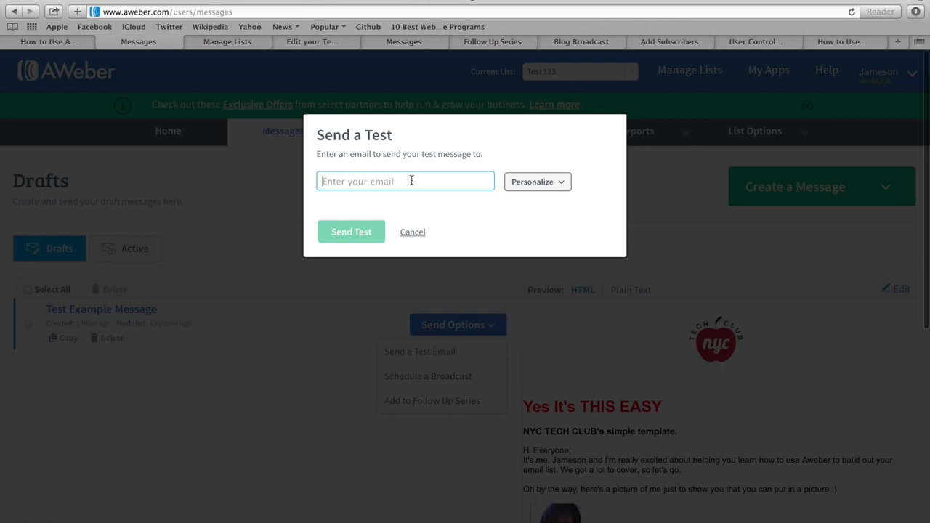
left_click(412, 234)
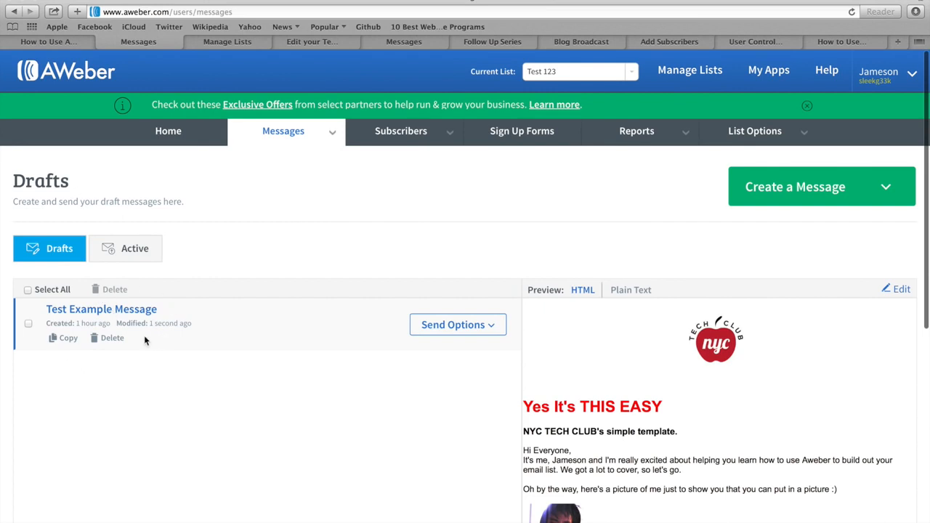
left_click(454, 329)
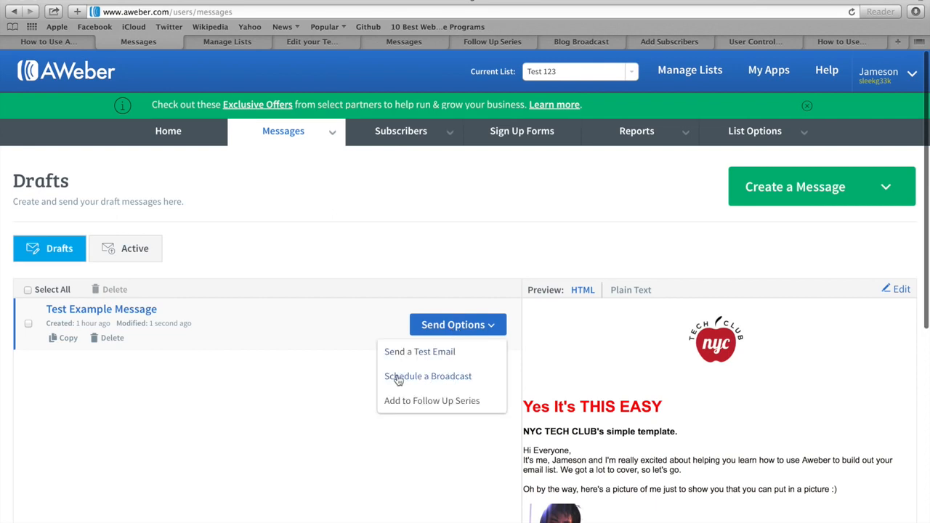
left_click(448, 380)
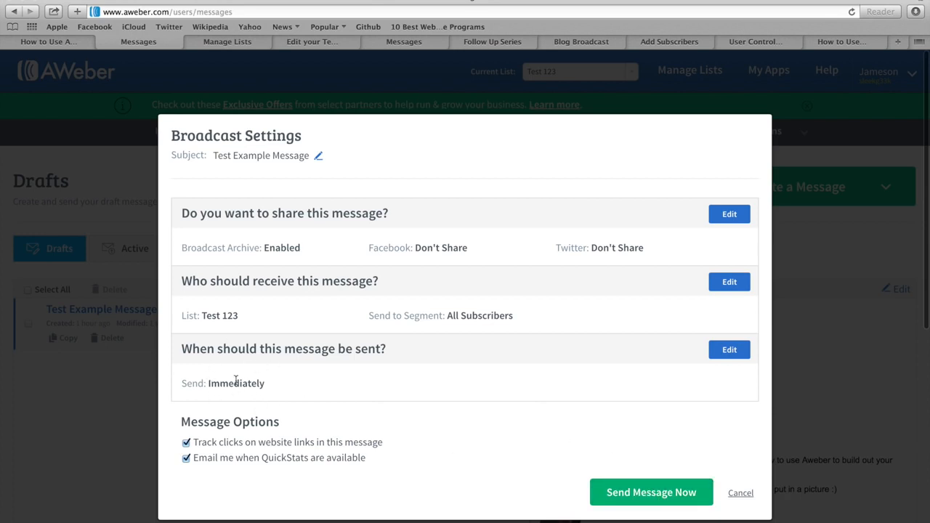
left_click(730, 352)
scroll(479, 290, "down", 3)
scroll(480, 290, "down", 3)
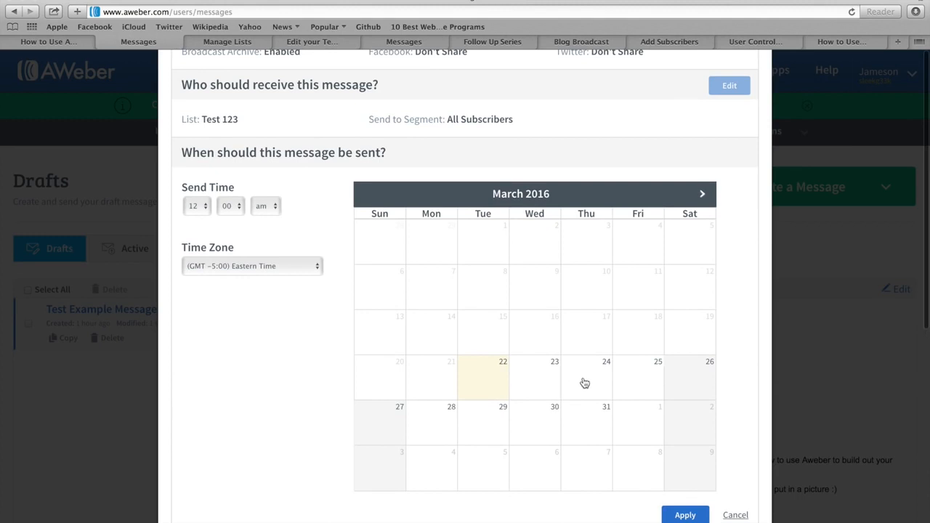
left_click(592, 387)
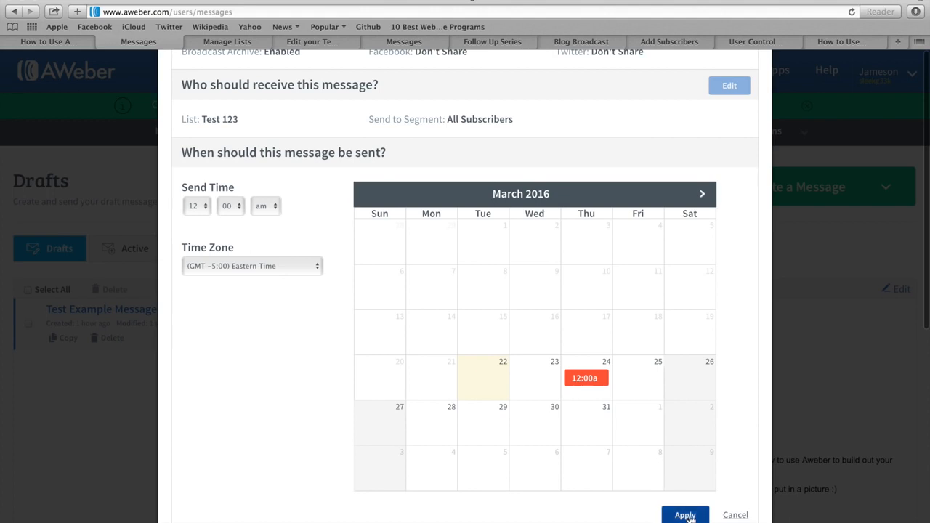
left_click(735, 516)
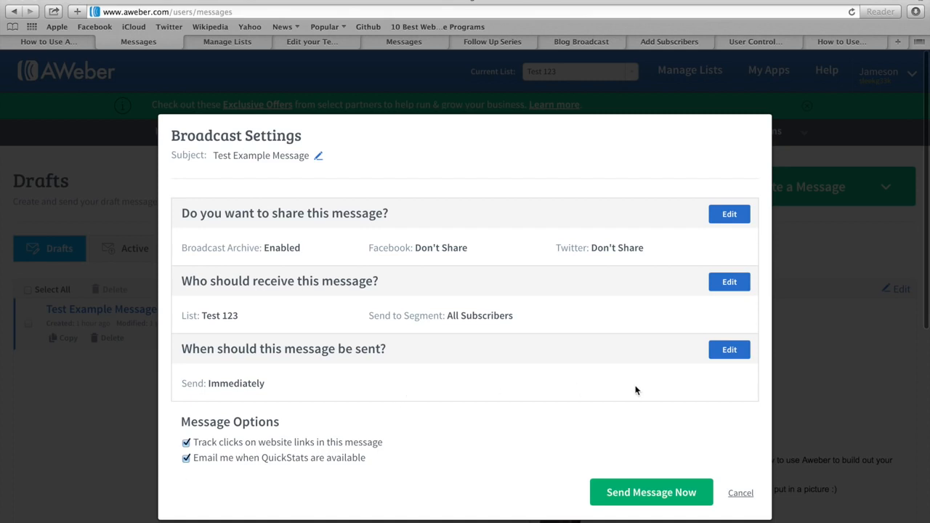
left_click(741, 494)
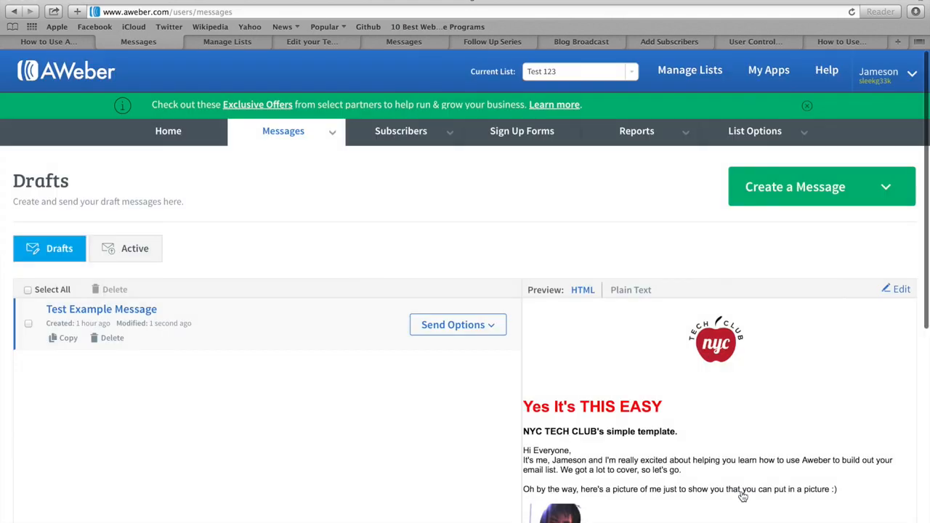
Step: Check the draft's Send Options, then switch to the Follow Up Series tab
left_click(441, 330)
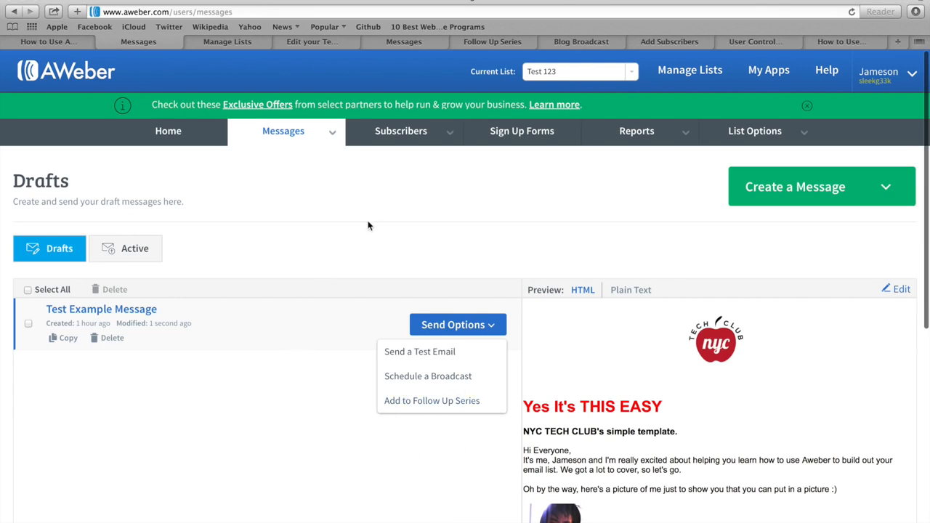
left_click(502, 43)
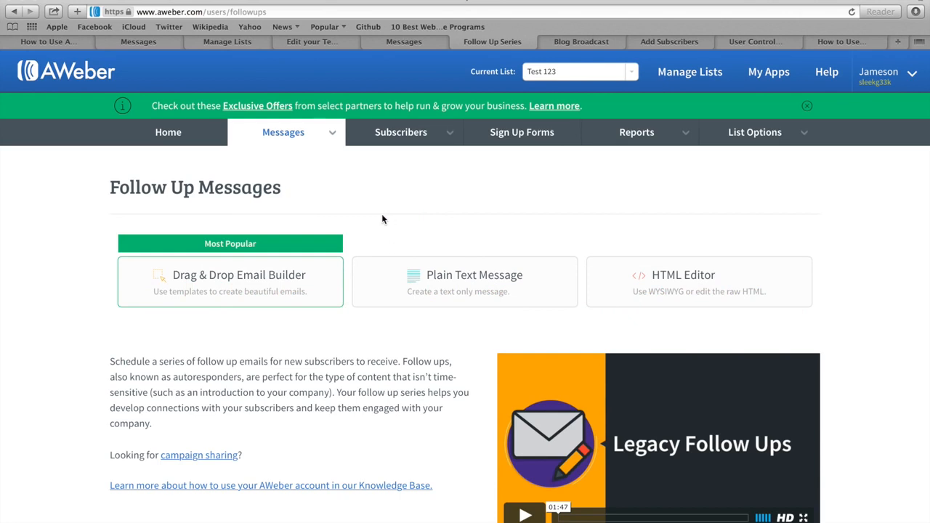
Step: Create a campaign named 'Example' from the Campaigns page, triggered On Subscribe
left_click(282, 138)
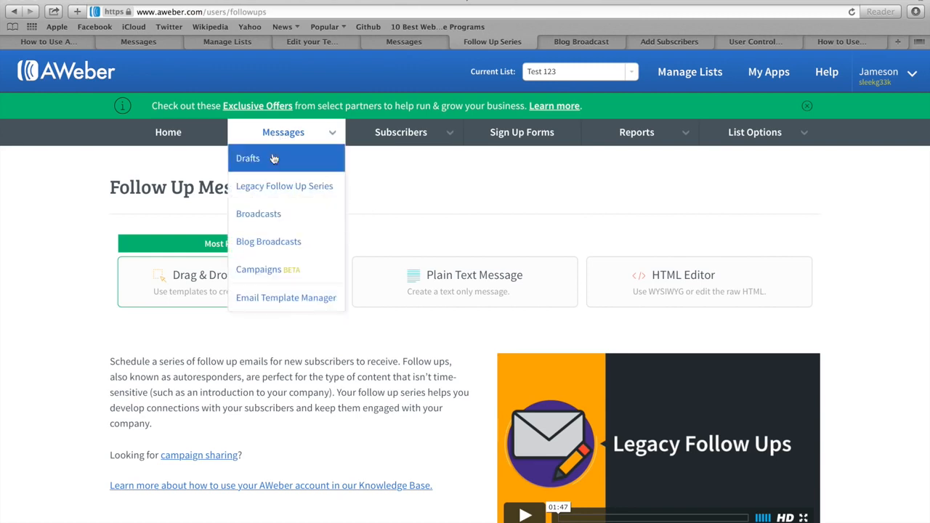
left_click(263, 270)
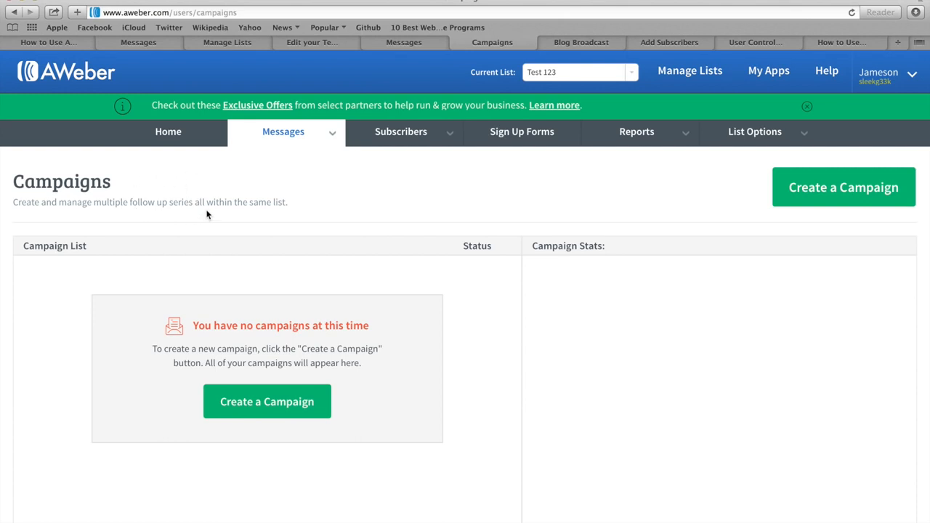
left_click(843, 189)
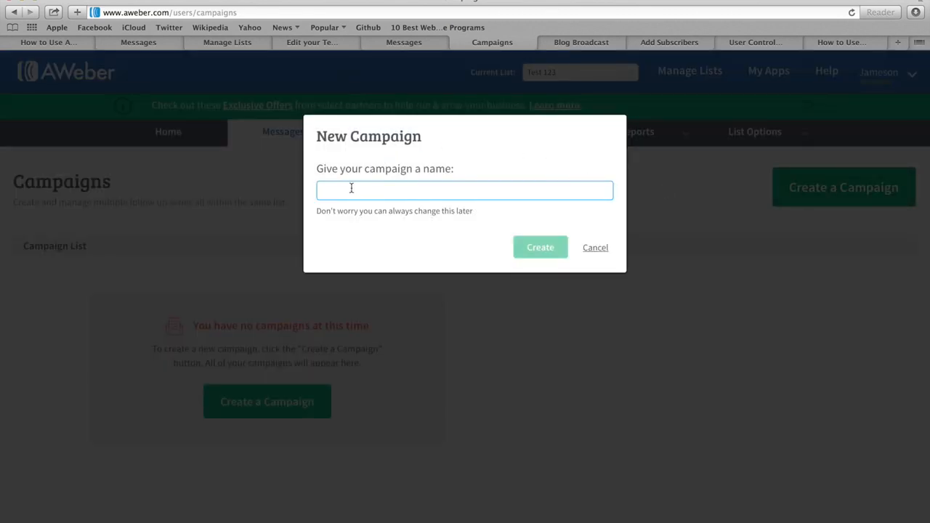
type("Example")
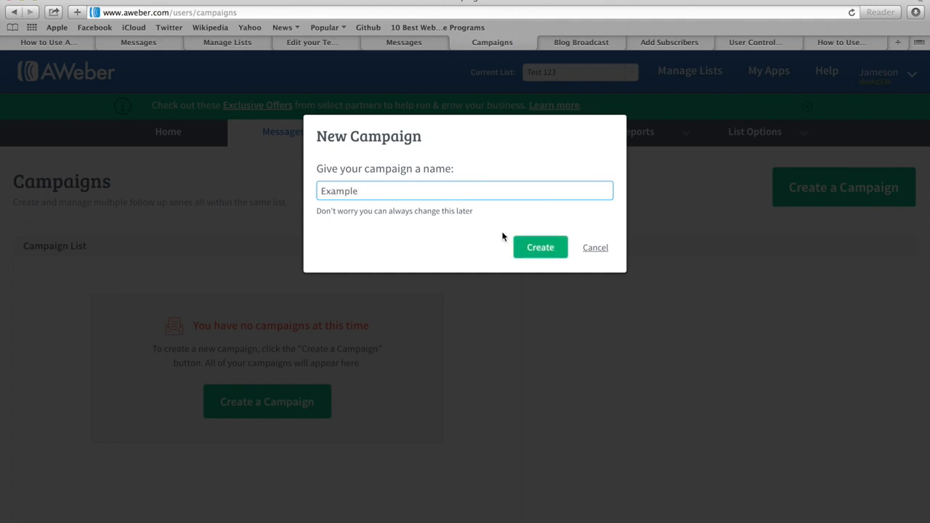
left_click(541, 250)
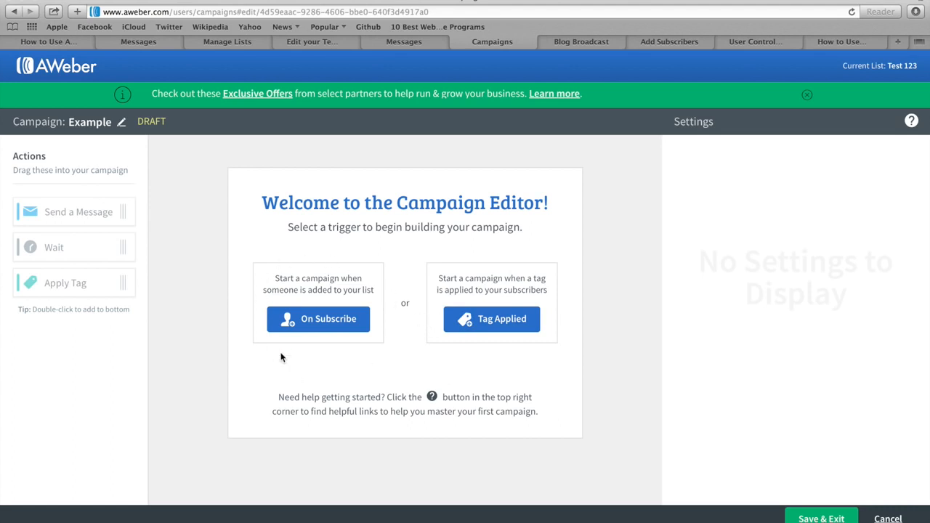
left_click(324, 323)
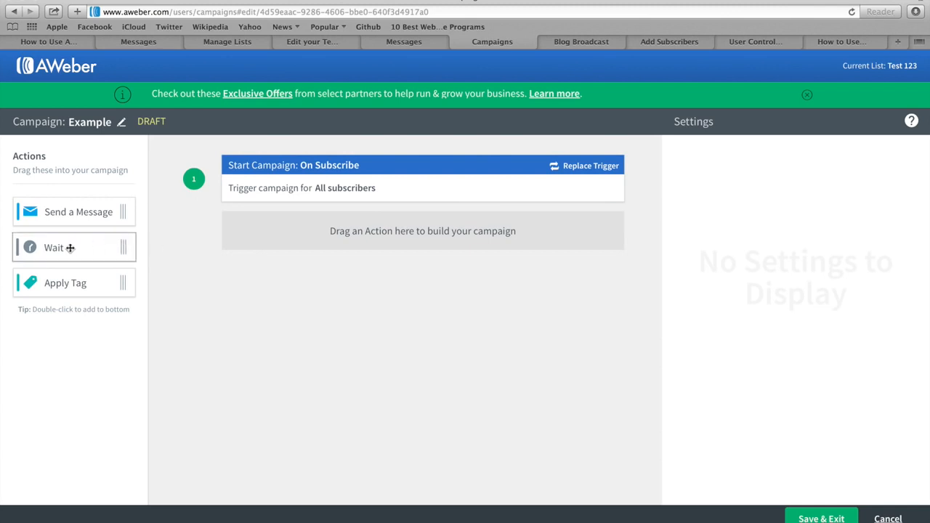
Step: Add a 1-day Wait step after the trigger and add a send window to it
left_click_drag(58, 248, 271, 230)
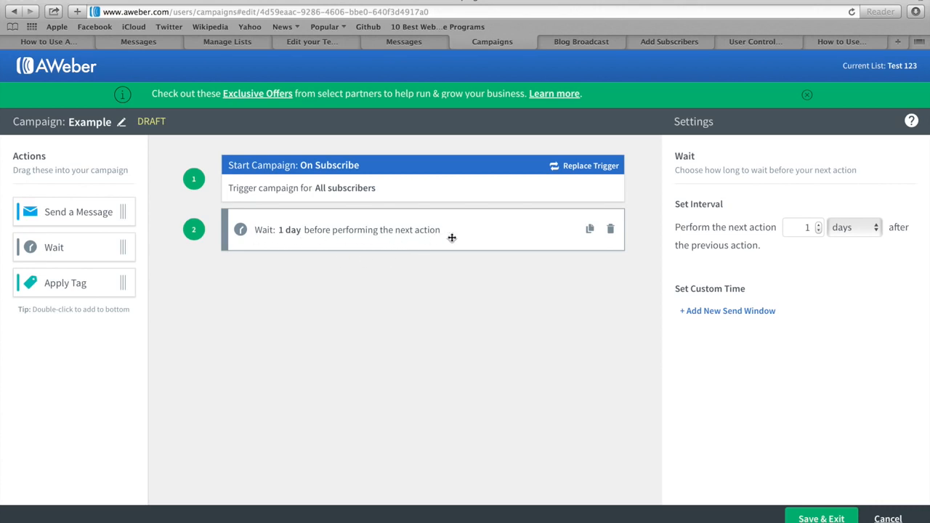
left_click(819, 226)
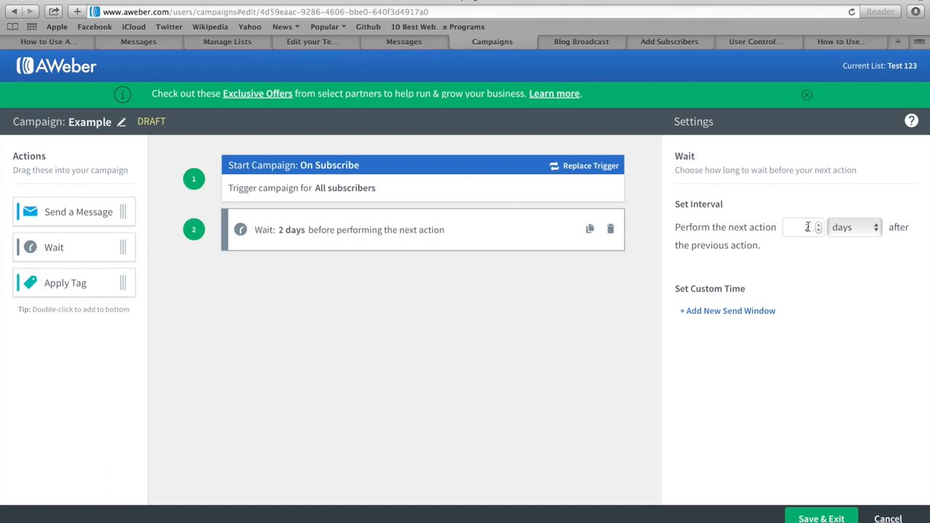
left_click(819, 231)
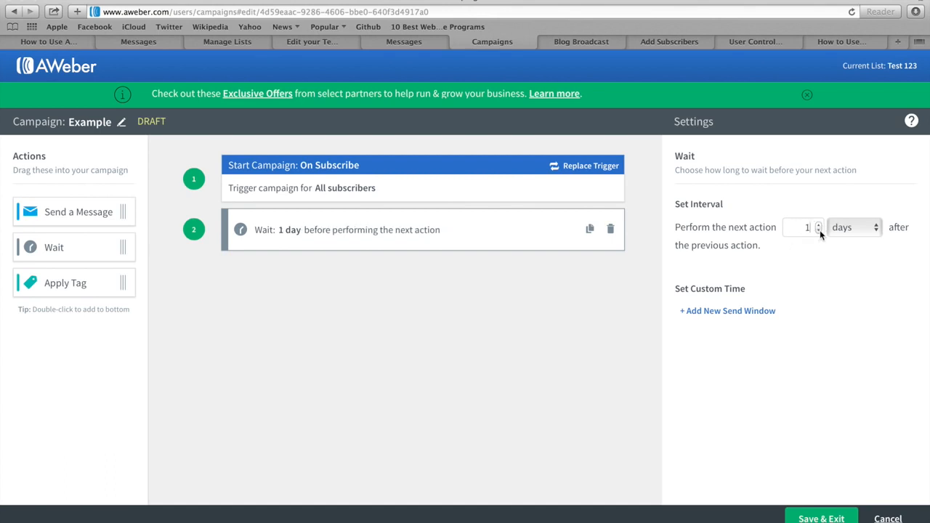
left_click(723, 311)
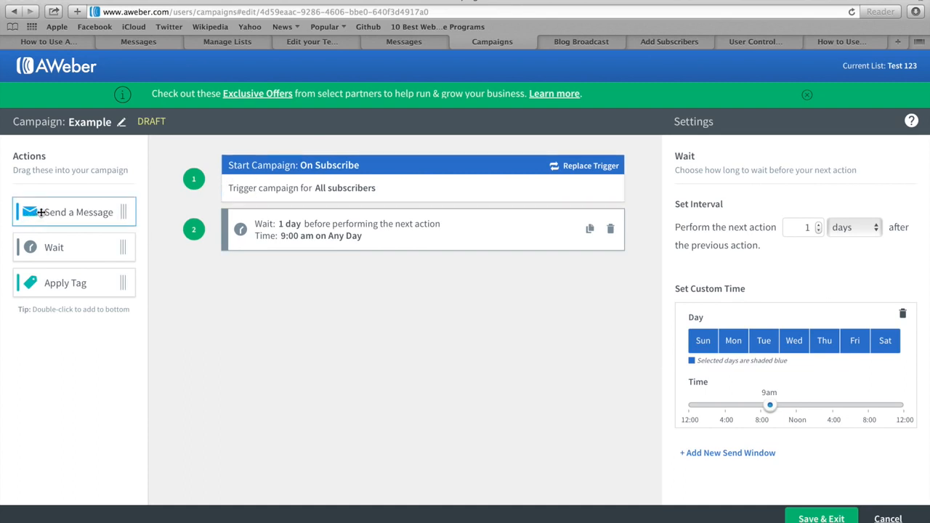
Step: Add a Send Message step and a 2-day Wait after the one-day wait
left_click_drag(41, 212, 252, 278)
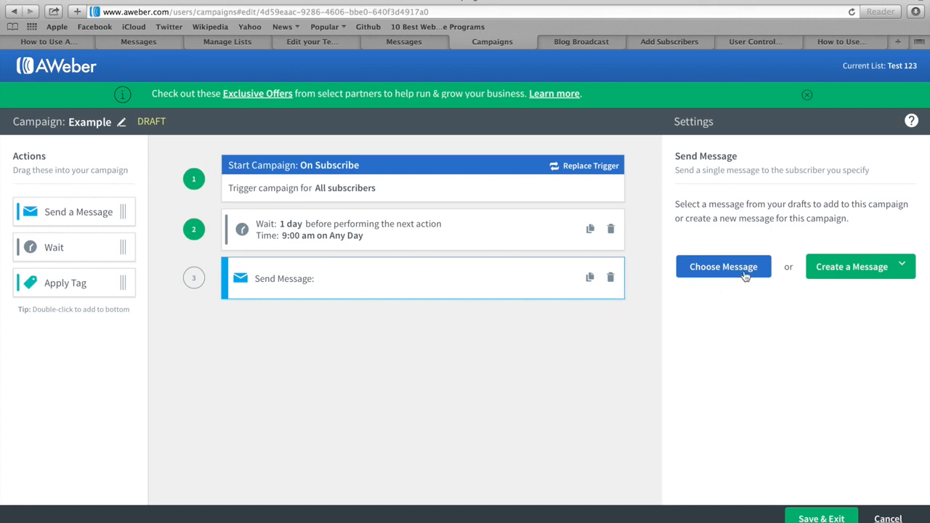
left_click(855, 268)
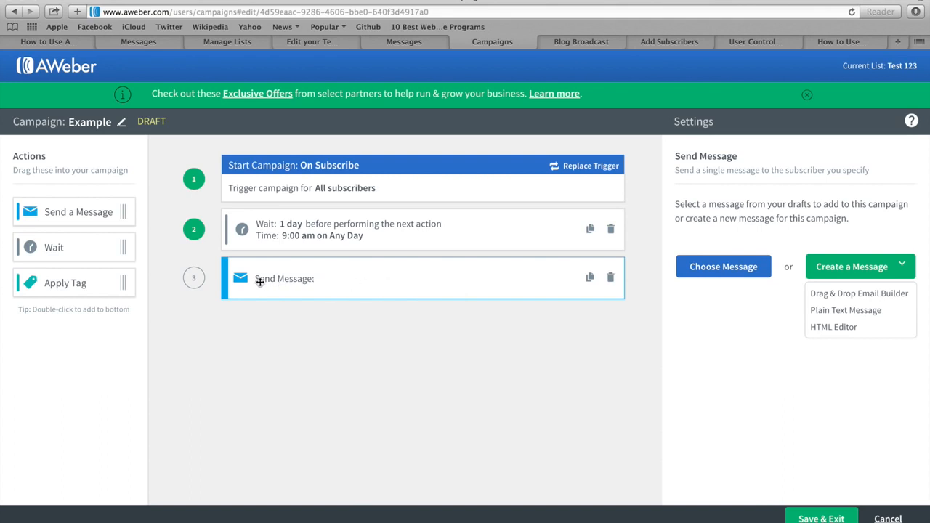
left_click_drag(52, 246, 284, 328)
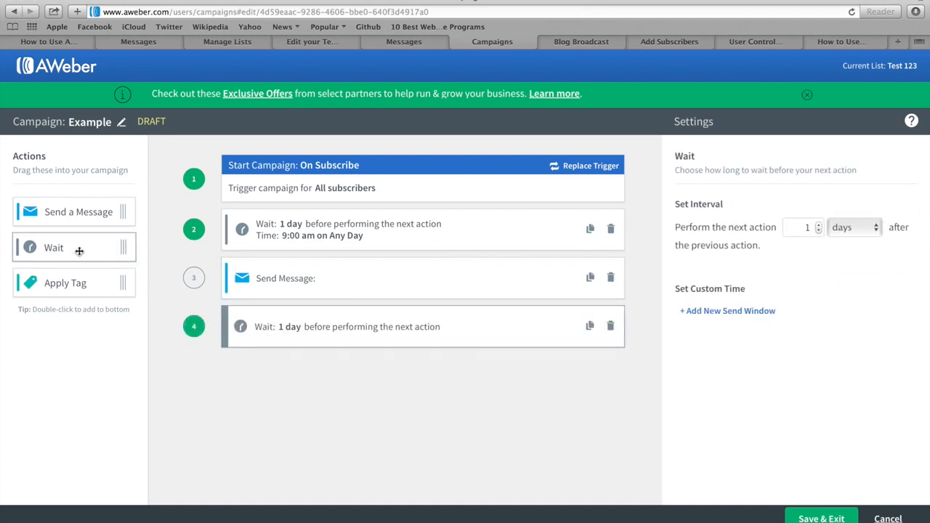
left_click(819, 226)
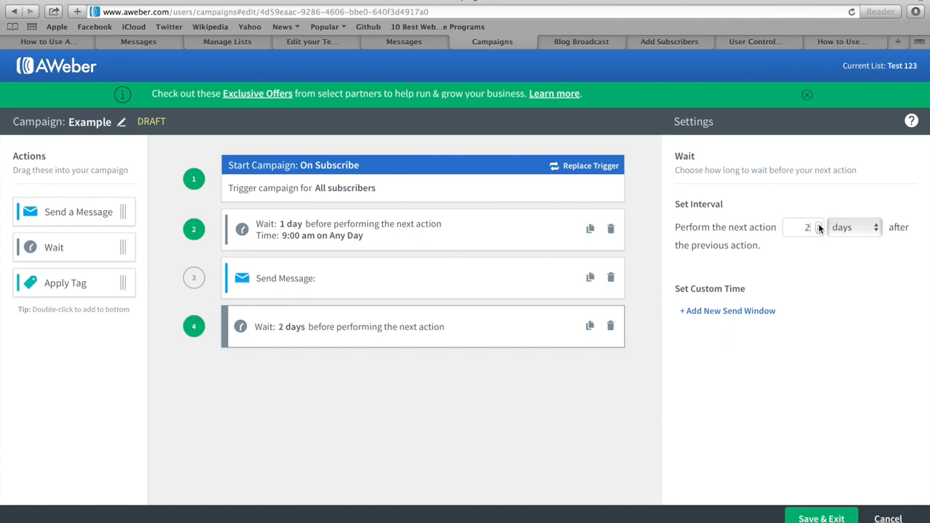
Step: Add a second message, another 2-day Wait and a third message, then Save & Exit
left_click_drag(64, 209, 312, 381)
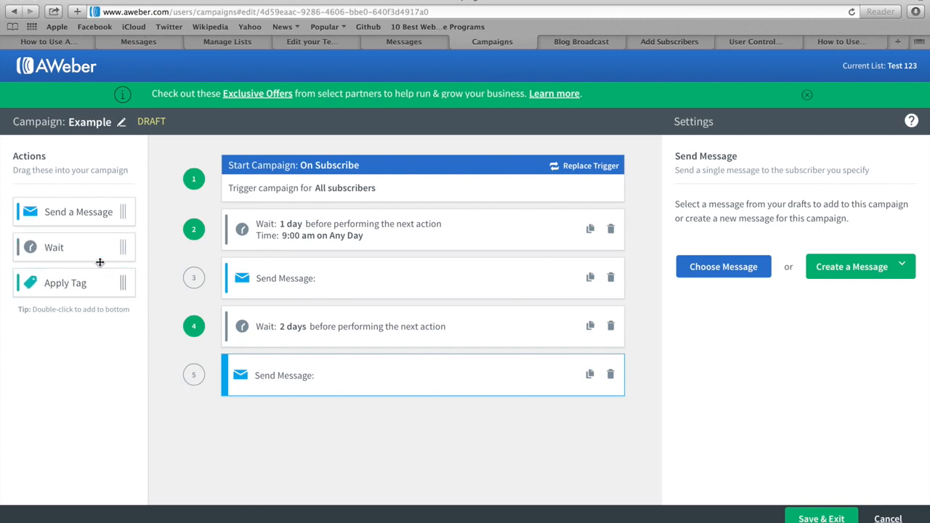
left_click_drag(60, 247, 269, 422)
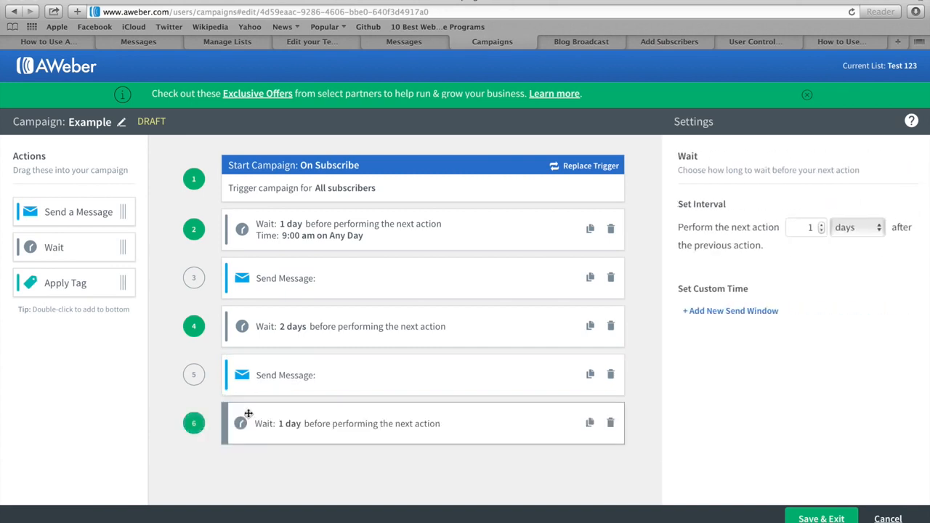
left_click(819, 225)
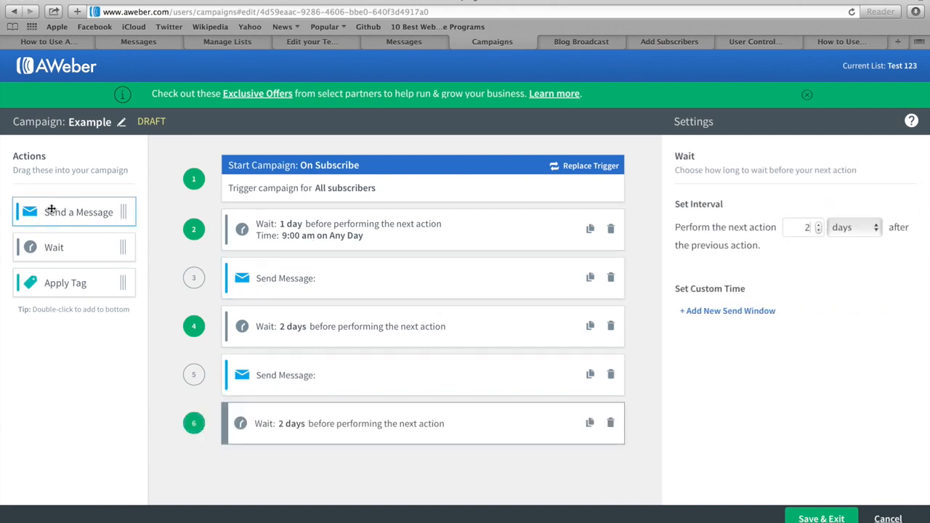
left_click_drag(53, 212, 283, 470)
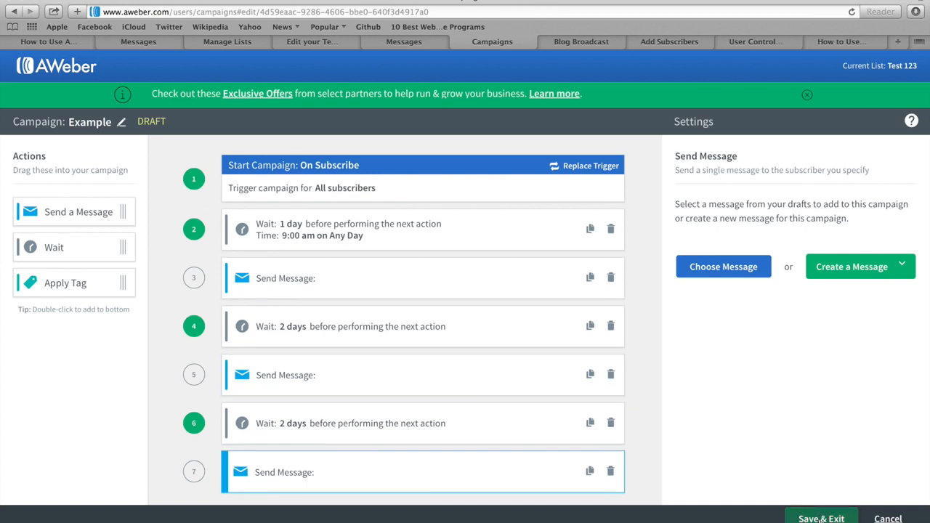
left_click(821, 518)
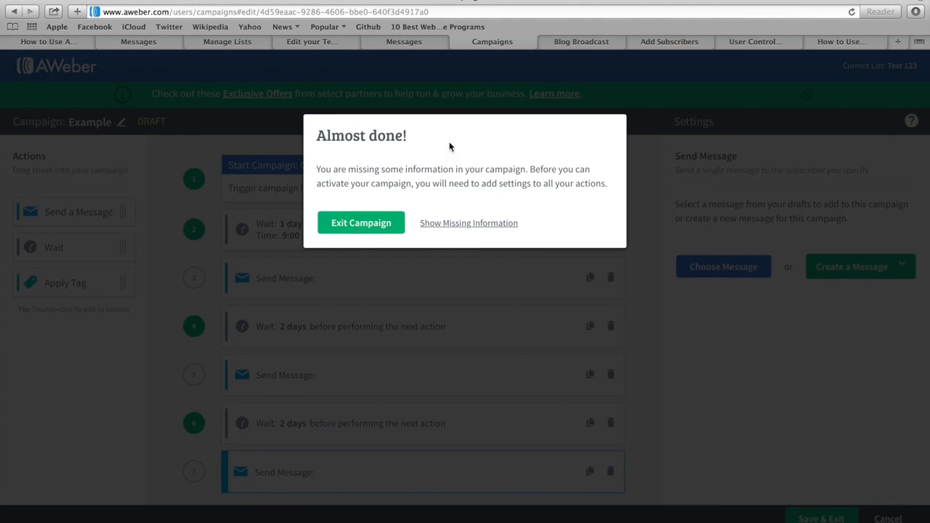
Step: Show the missing campaign information, then exit, leaving Example as an incomplete draft
left_click(453, 225)
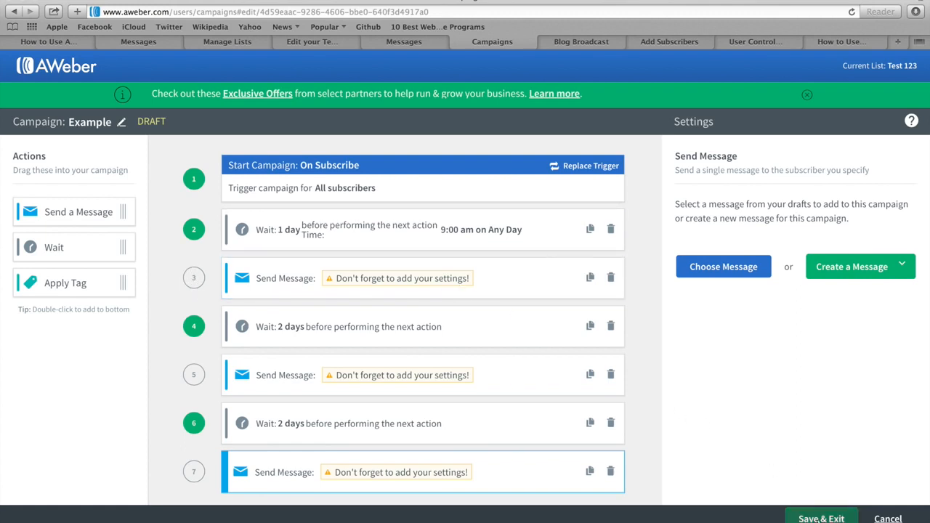
left_click(821, 519)
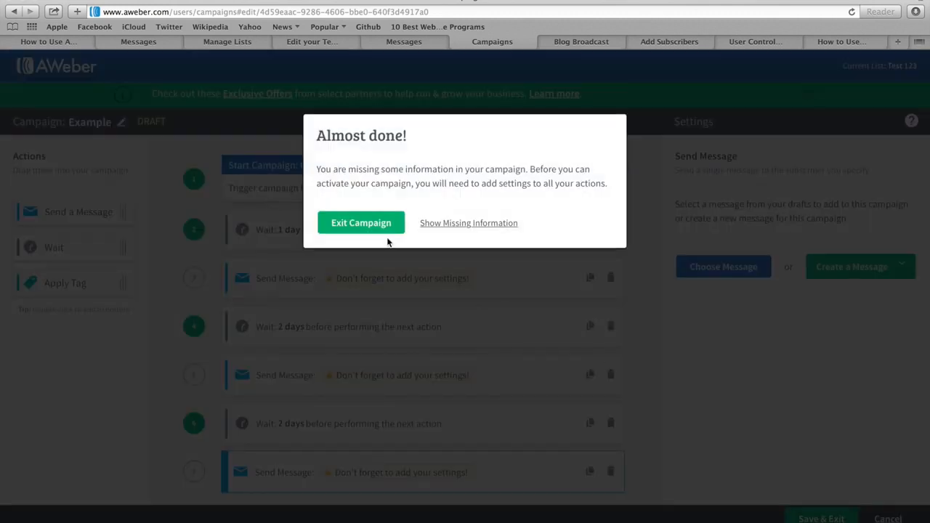
left_click(353, 223)
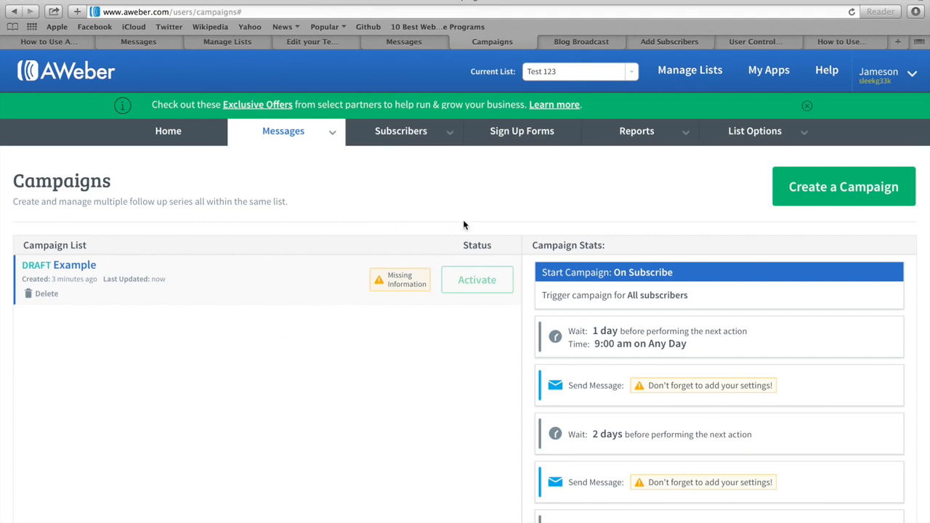
Step: Go to Messages > Blog Broadcasts on the Blog Broadcast tab and create a new blog broadcast
left_click(593, 42)
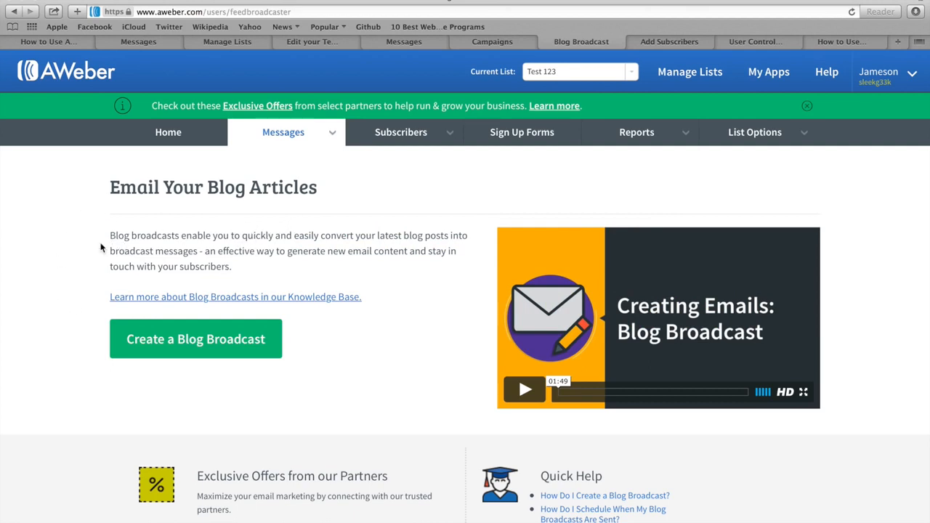
left_click(286, 135)
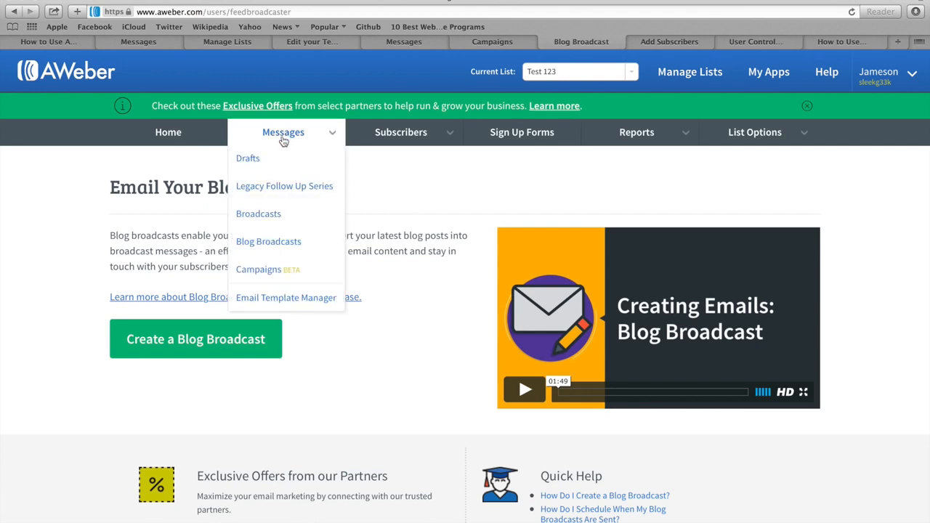
left_click(280, 242)
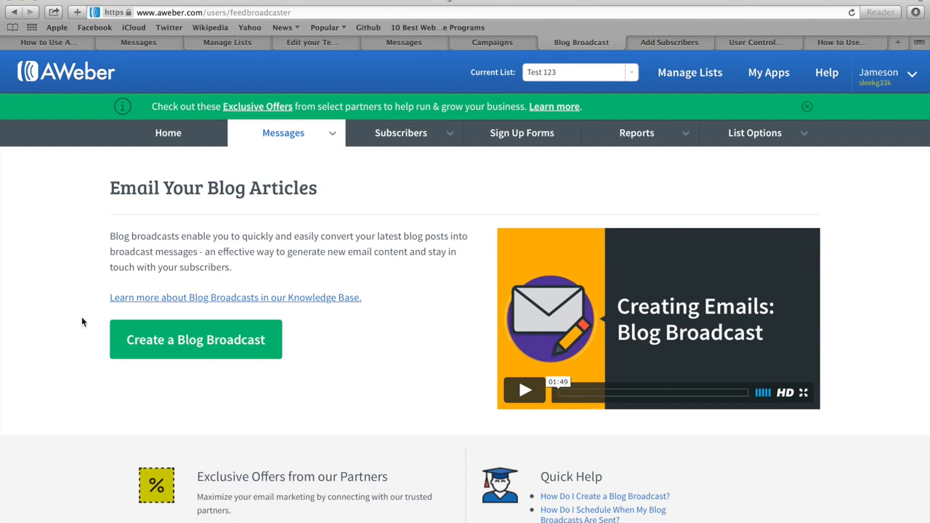
left_click(182, 344)
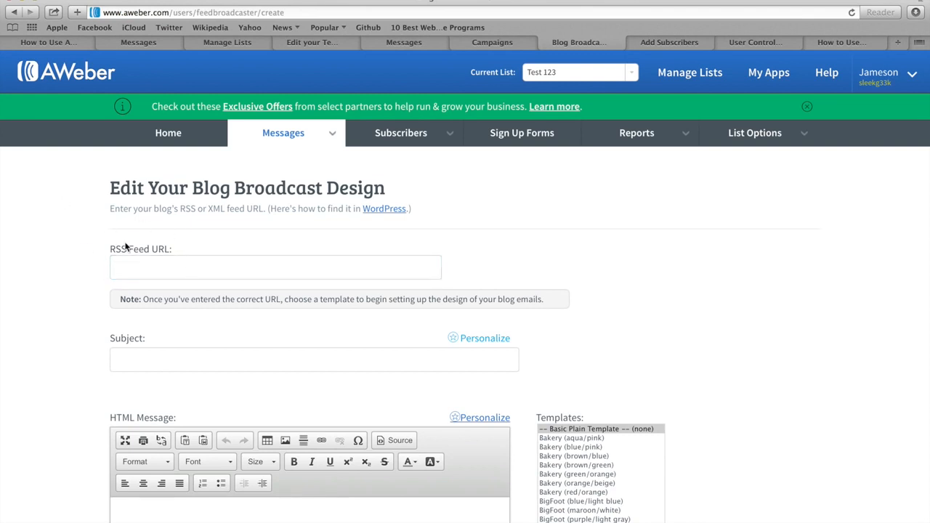
Step: Leave the RSS Feed URL field empty and bring up the How to Use Aweber Tutorial article
left_click(135, 266)
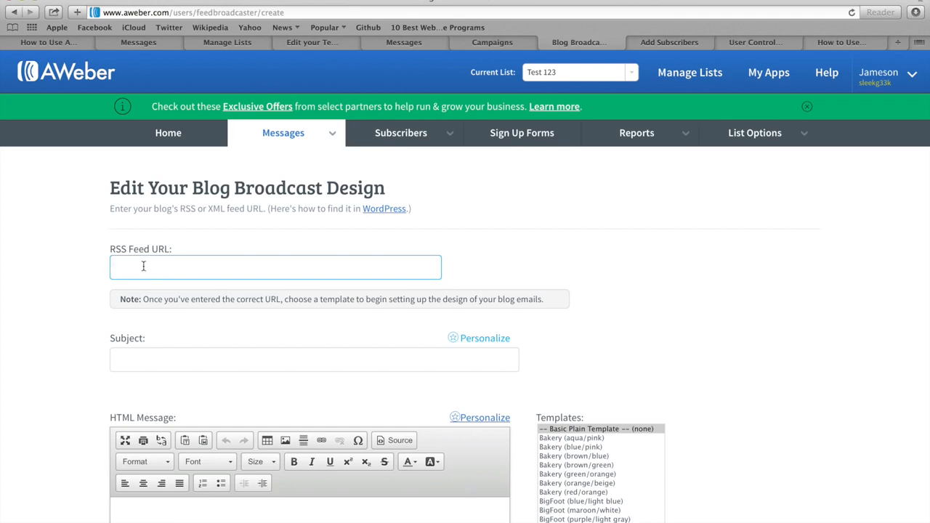
left_click(91, 210)
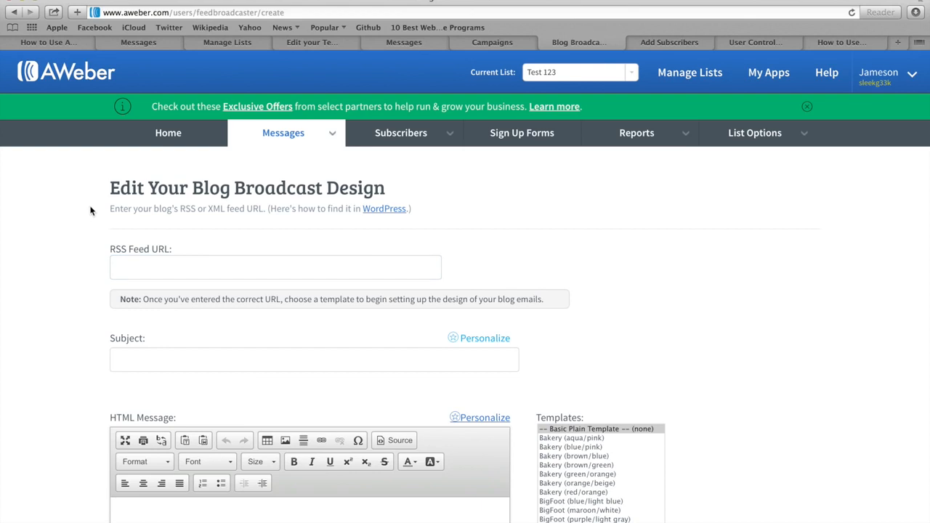
left_click(46, 44)
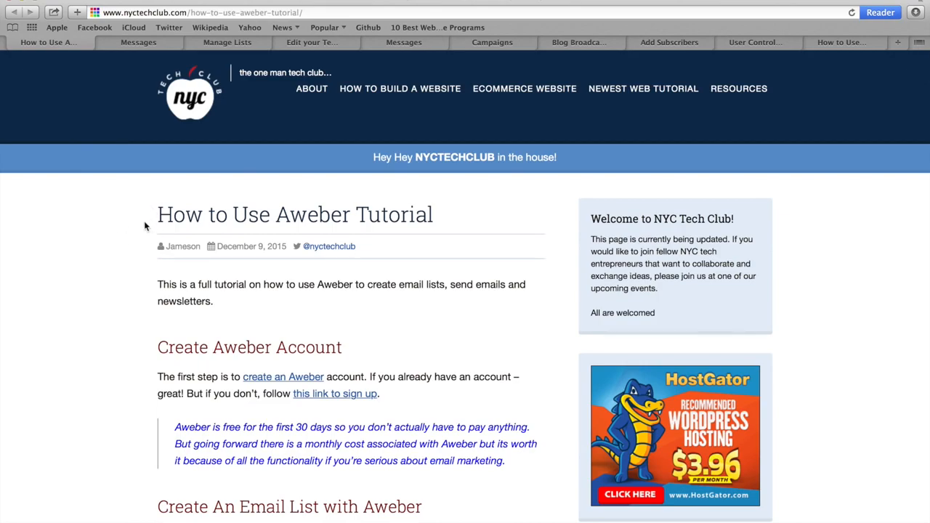
scroll(144, 221, "down", 20)
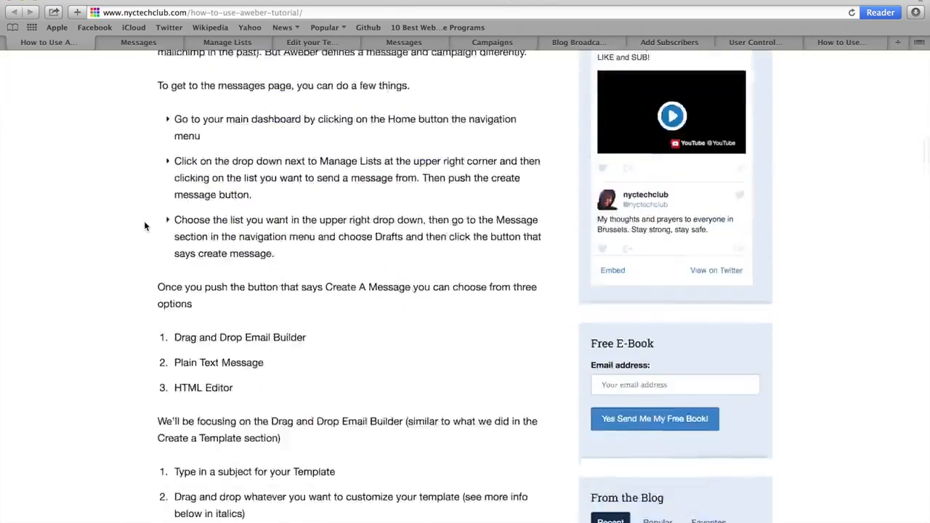
scroll(144, 225, "down", 20)
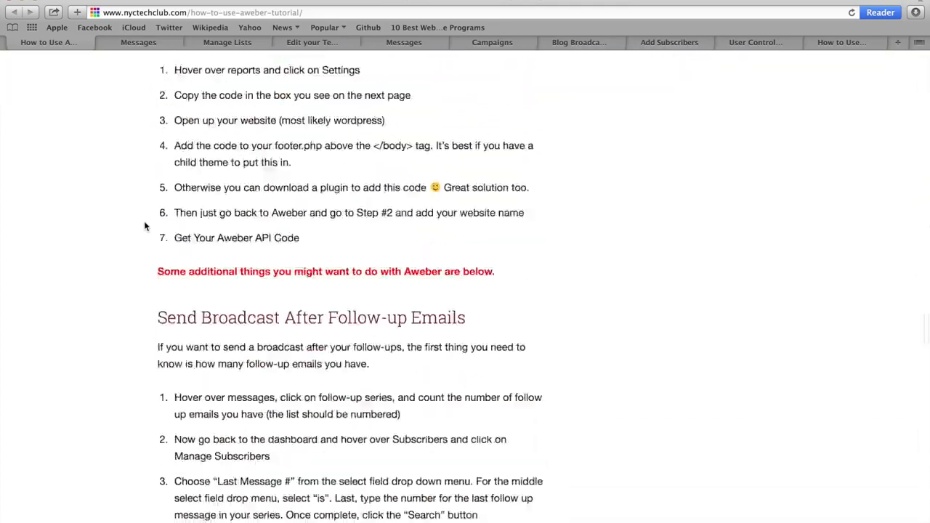
scroll(144, 221, "down", 10)
left_click_drag(157, 207, 320, 208)
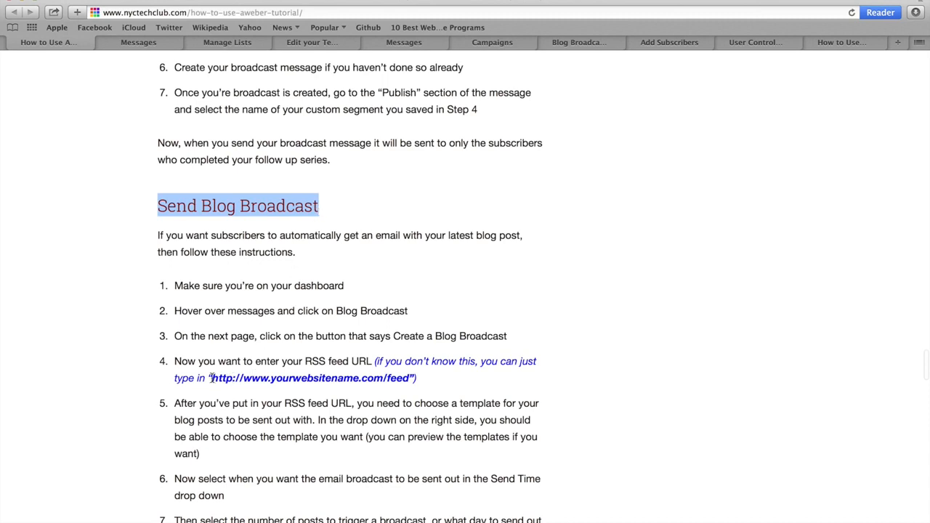
left_click_drag(212, 379, 411, 378)
key("super+c")
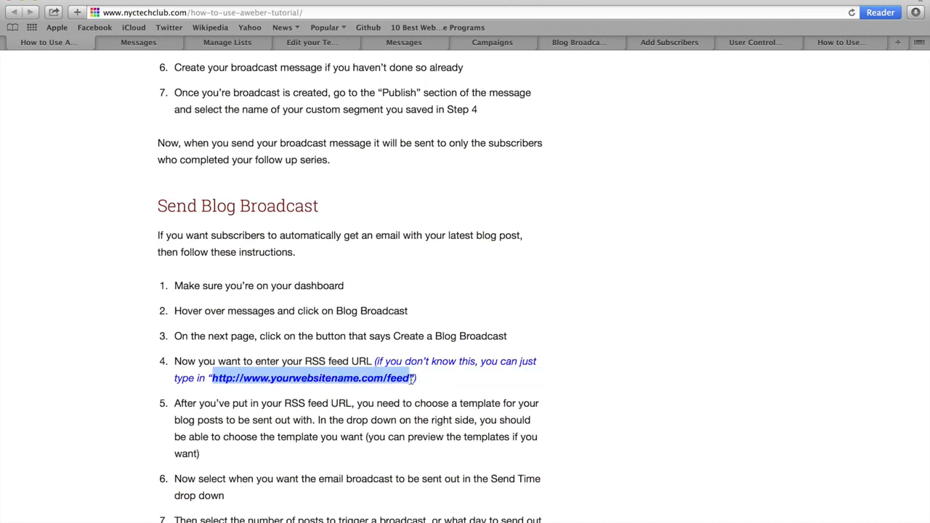
left_click(576, 44)
left_click(157, 267)
key("super+v")
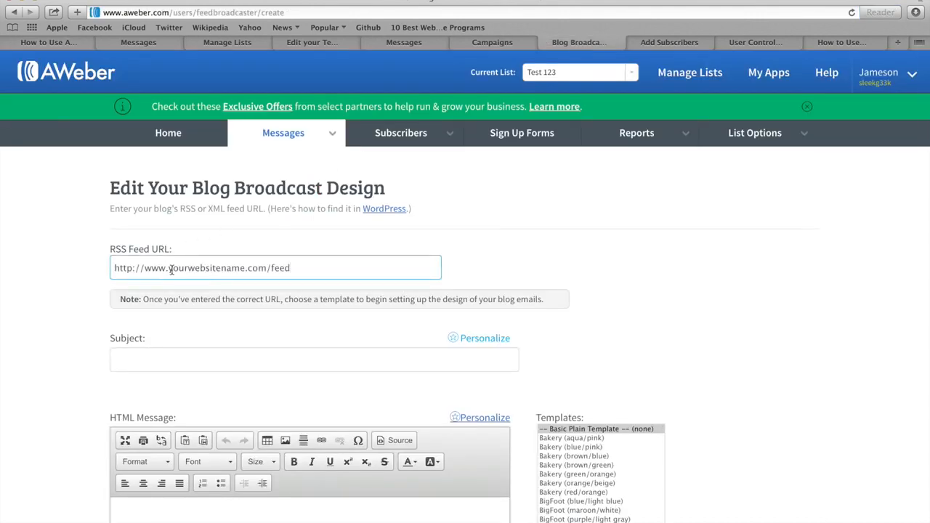
left_click_drag(169, 268, 244, 268)
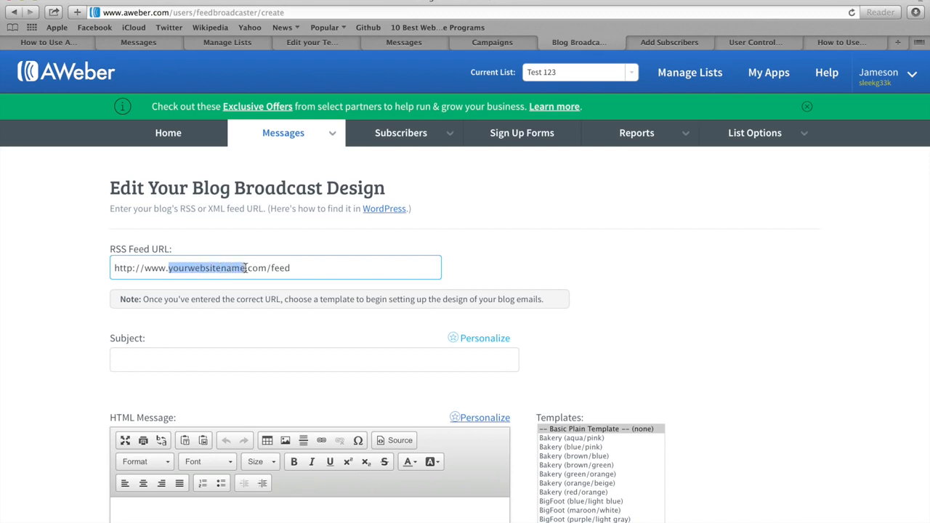
key("BackSpace")
type("nyctechclub")
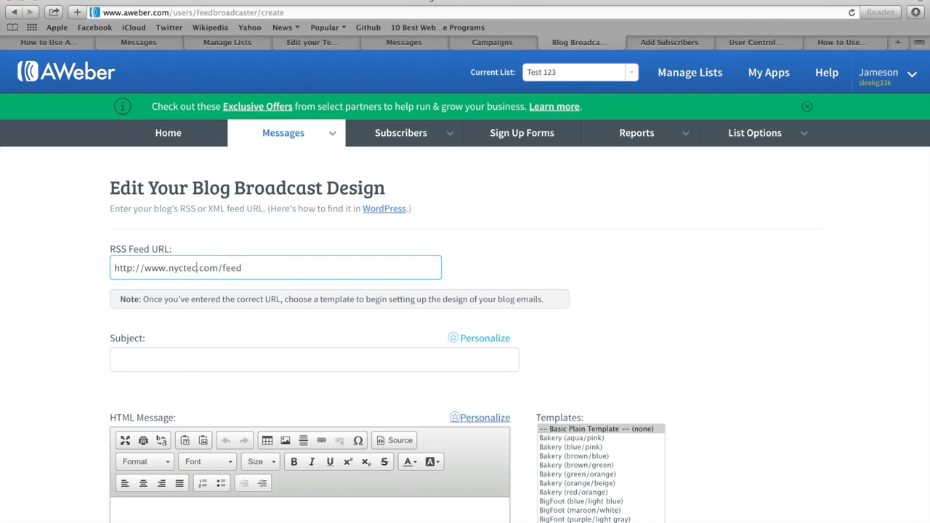
left_click(93, 270)
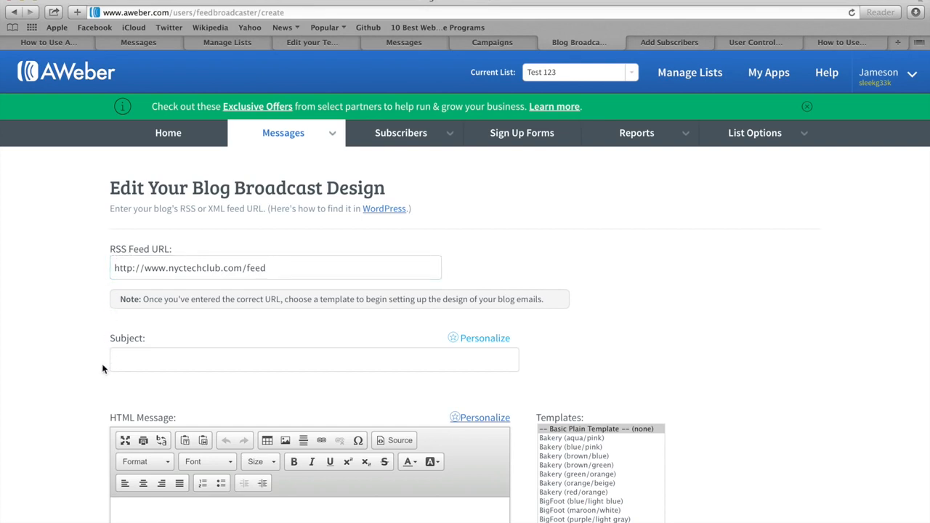
Step: Enter LATEST FROM NYC TECH CLUB as the Subject
left_click(120, 357)
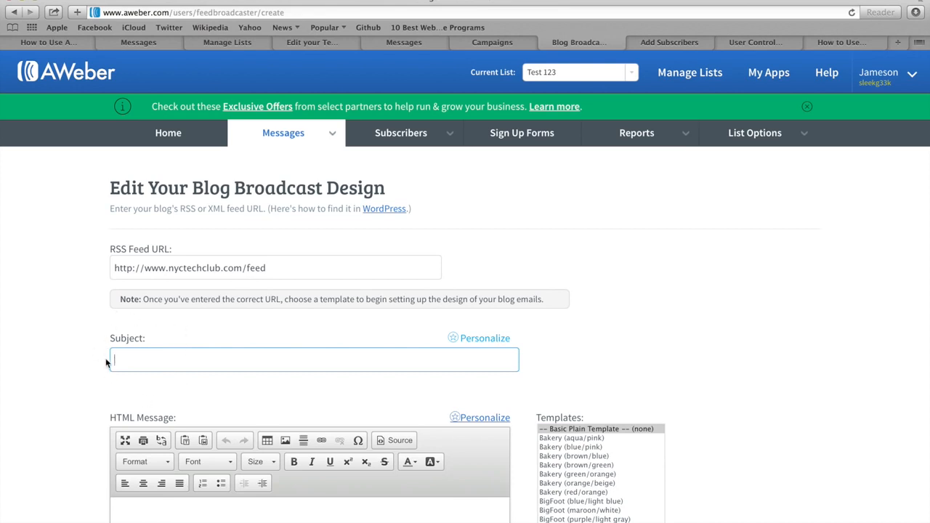
type("LATEST FROM NYC TECH CLUB")
left_click(75, 349)
scroll(81, 338, "down", 5)
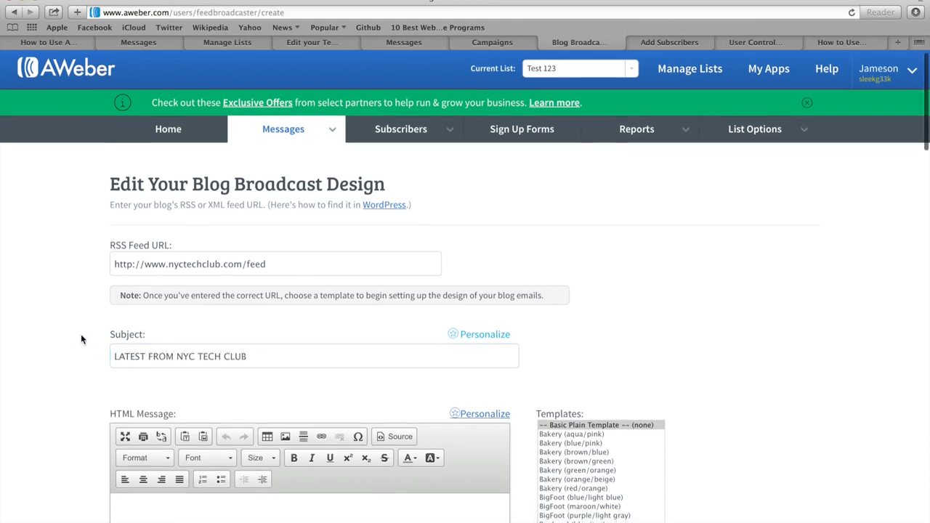
scroll(81, 333, "down", 2)
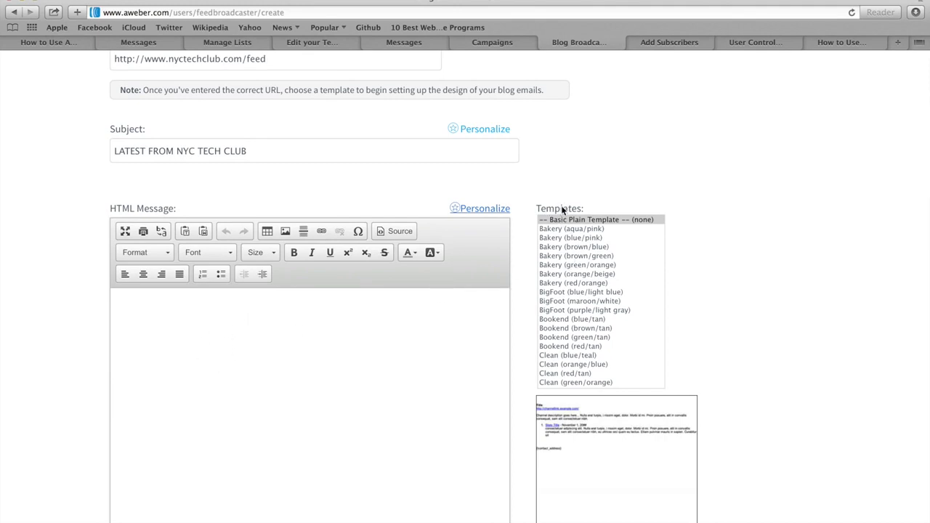
Step: Preview the BigFoot (maroon/white), Clean (red/tan) and Modern (purple/black) templates
left_click(564, 302)
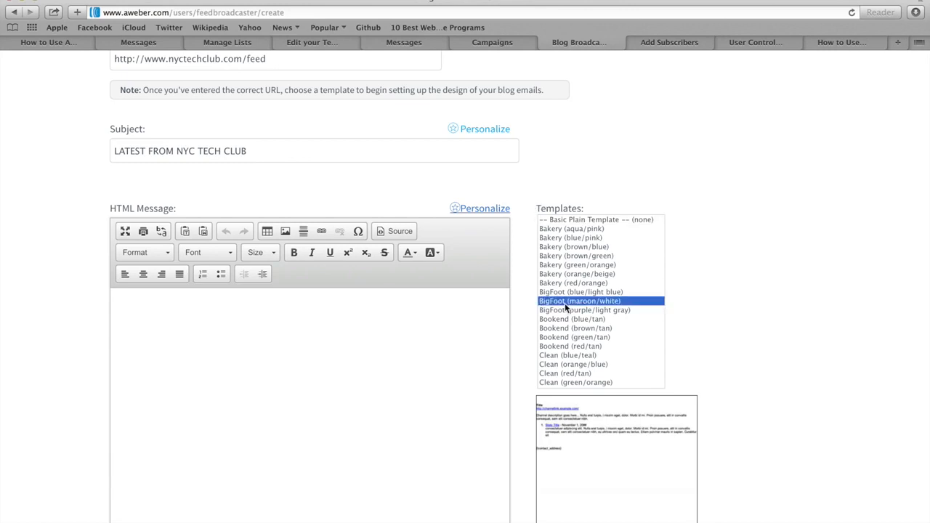
scroll(563, 328, "down", 3)
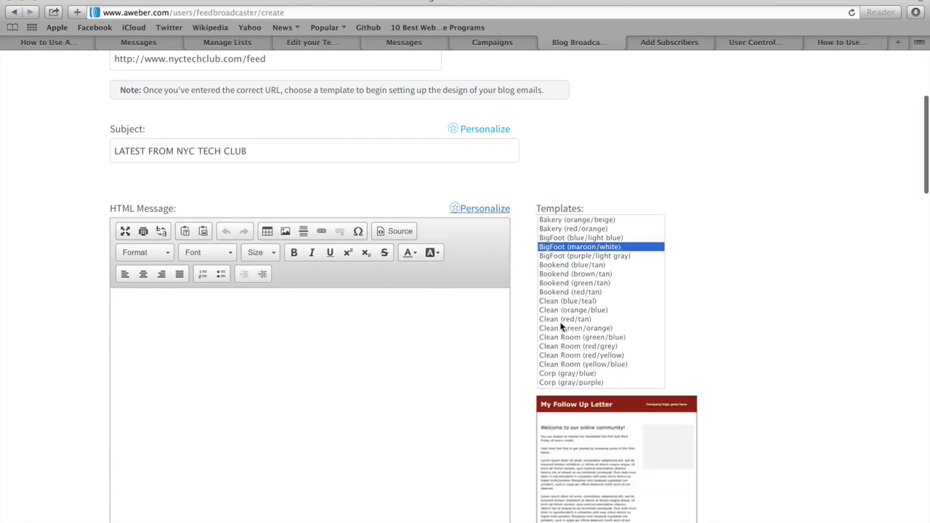
left_click(563, 321)
scroll(562, 326, "down", 8)
scroll(561, 327, "down", 6)
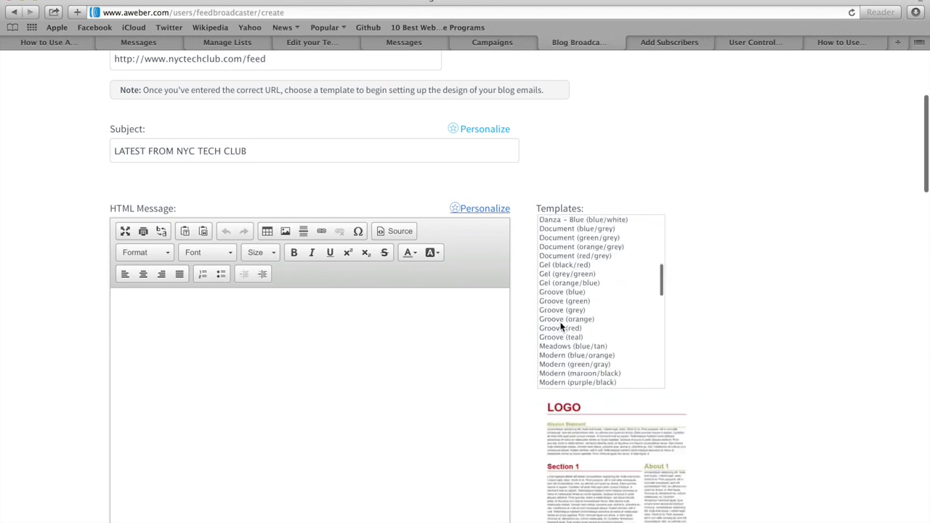
left_click(563, 321)
scroll(561, 327, "down", 1)
scroll(561, 327, "down", 8)
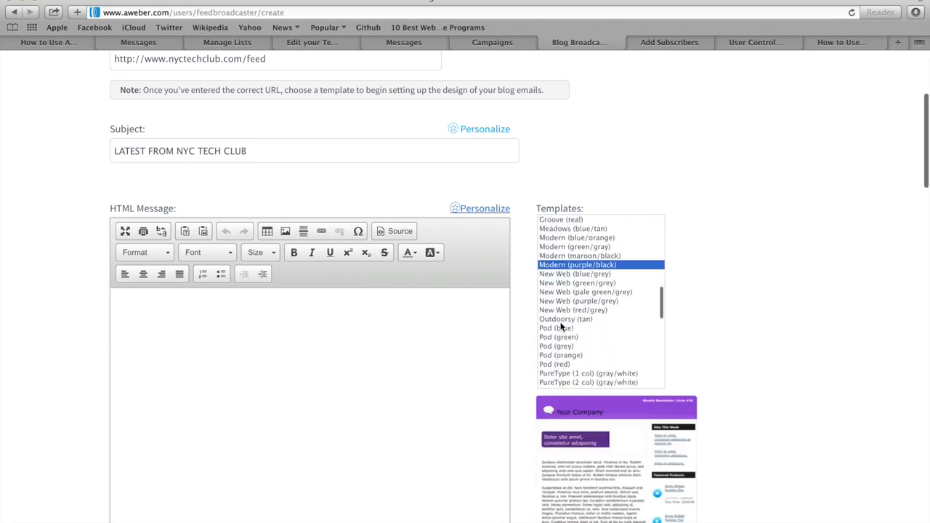
scroll(561, 327, "down", 6)
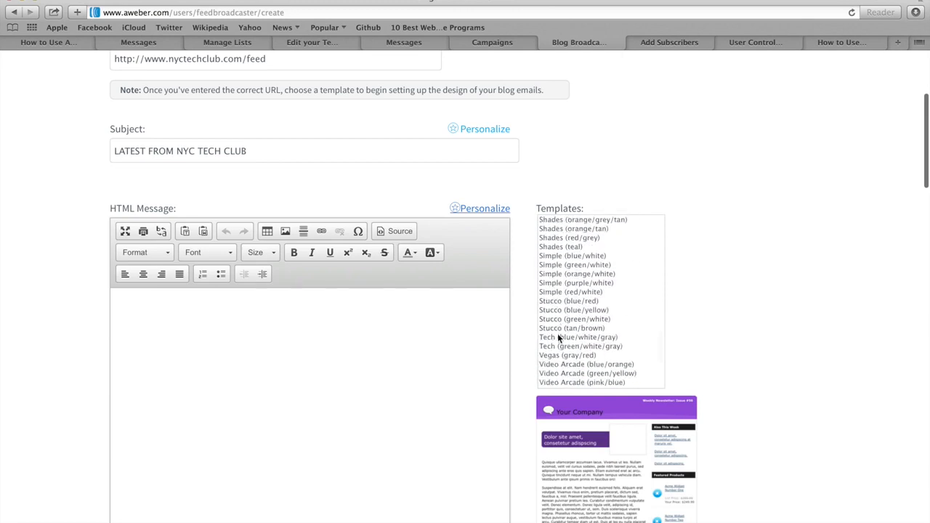
Step: Select the Tech (blue/white/gray) template and request Load Template
left_click(557, 338)
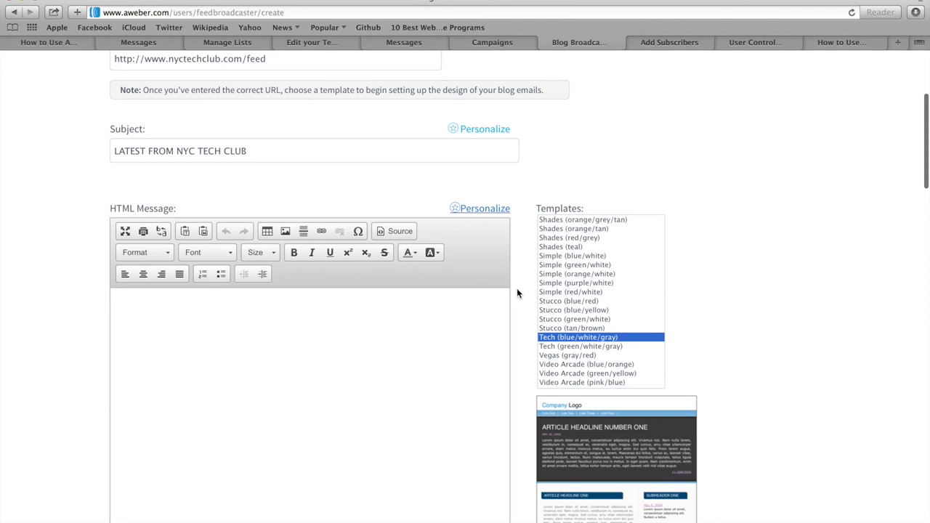
scroll(521, 298, "down", 5)
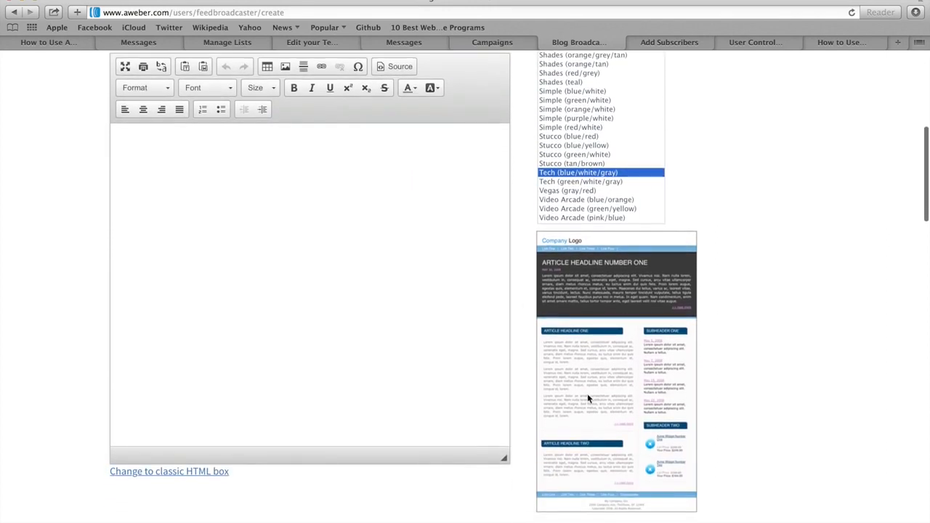
scroll(519, 282, "down", 2)
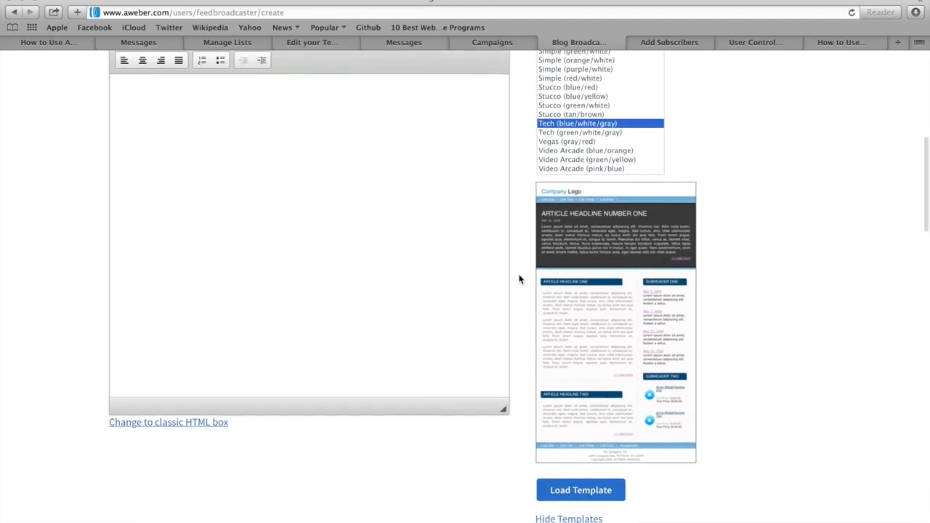
left_click(594, 492)
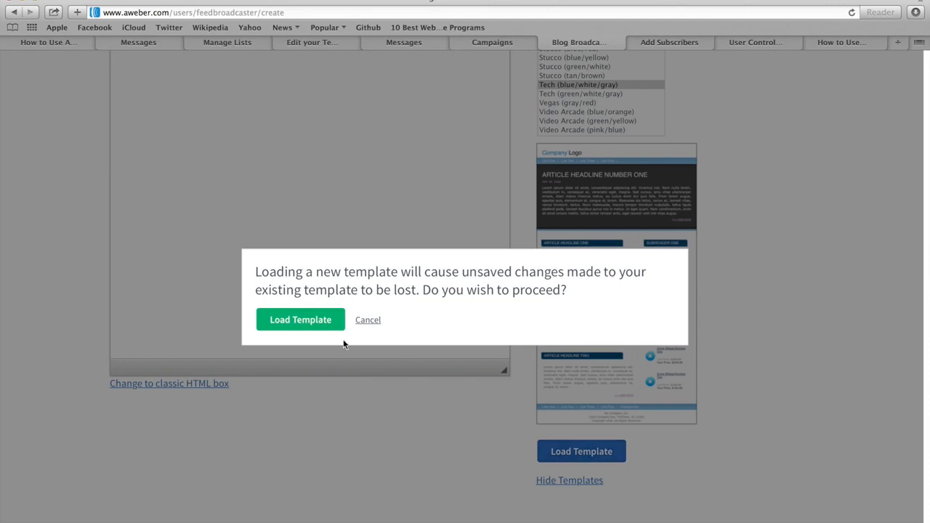
Step: Confirm loading the Tech (blue/white/gray) template and review the filled HTML message down to Send Time
left_click(290, 325)
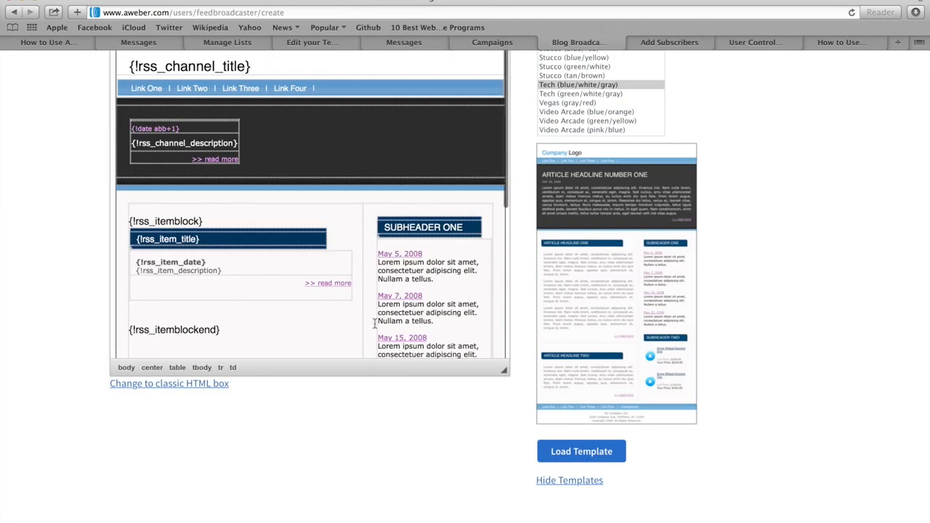
scroll(529, 305, "up", 2)
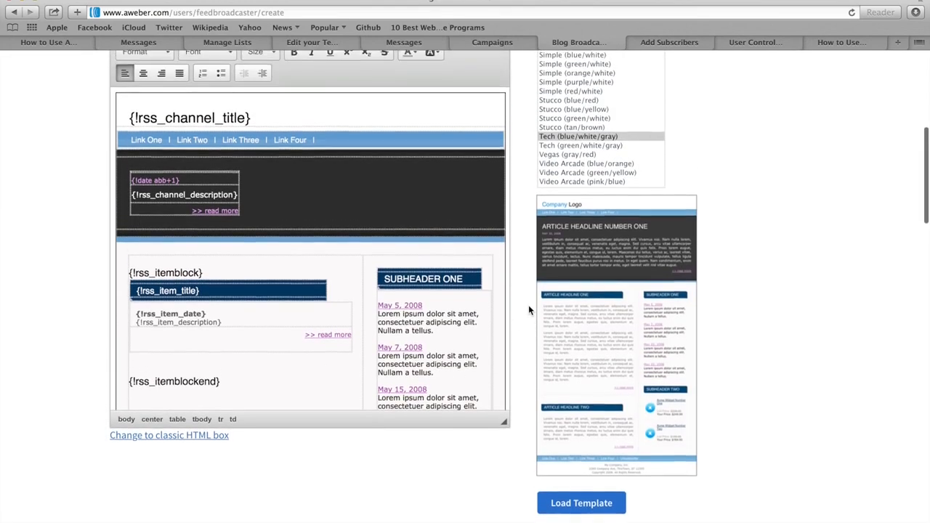
scroll(528, 305, "up", 3)
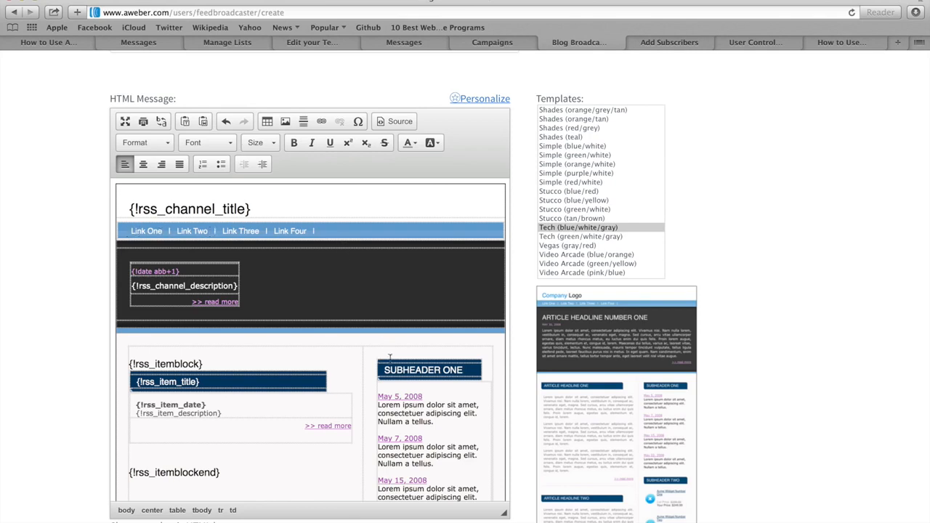
scroll(389, 357, "down", 3)
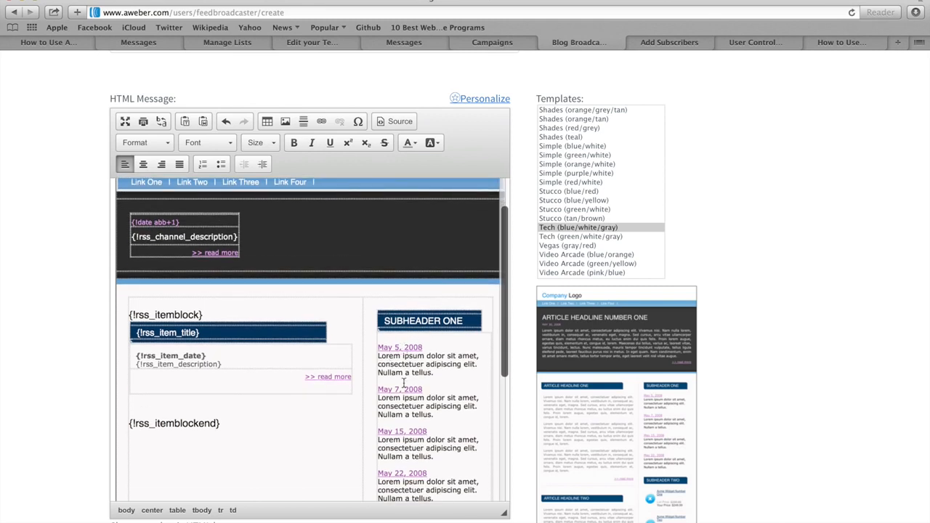
scroll(411, 368, "down", 1)
scroll(411, 367, "down", 3)
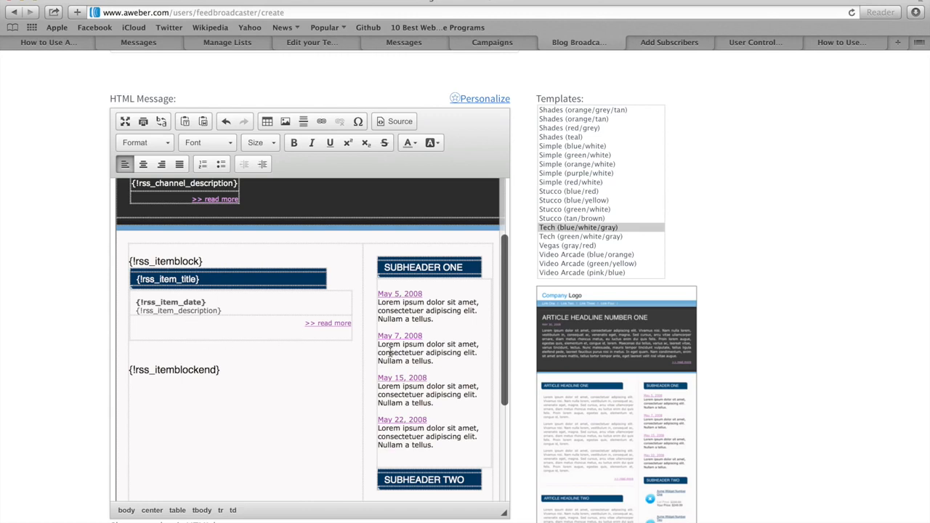
scroll(391, 352, "down", 5)
scroll(390, 350, "down", 3)
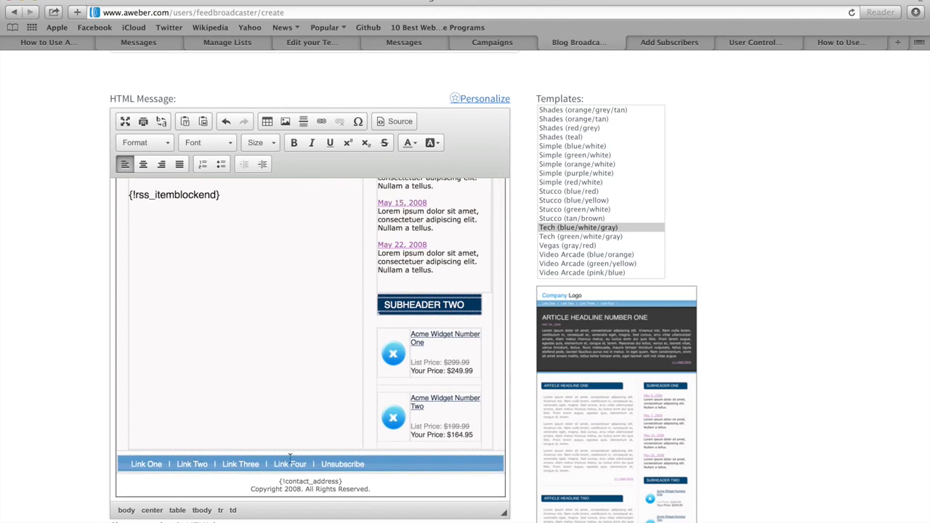
scroll(521, 373, "down", 8)
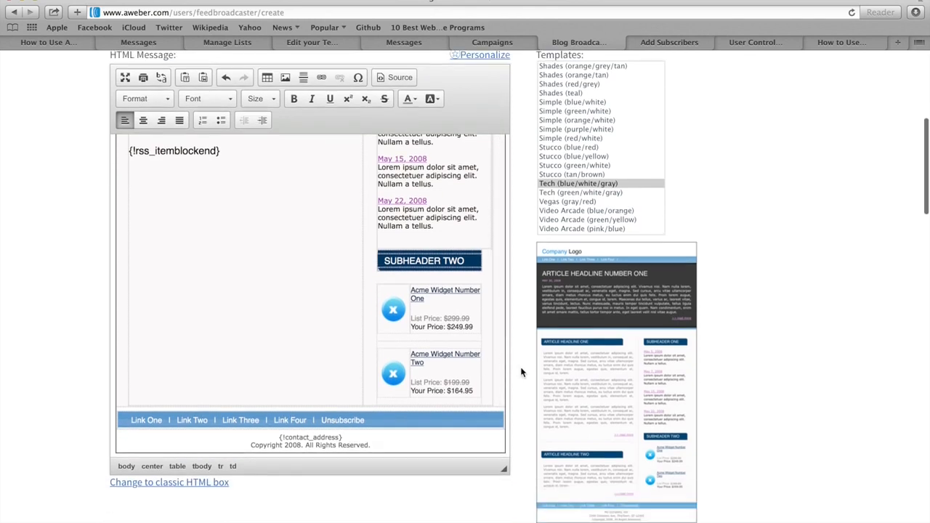
scroll(521, 373, "down", 13)
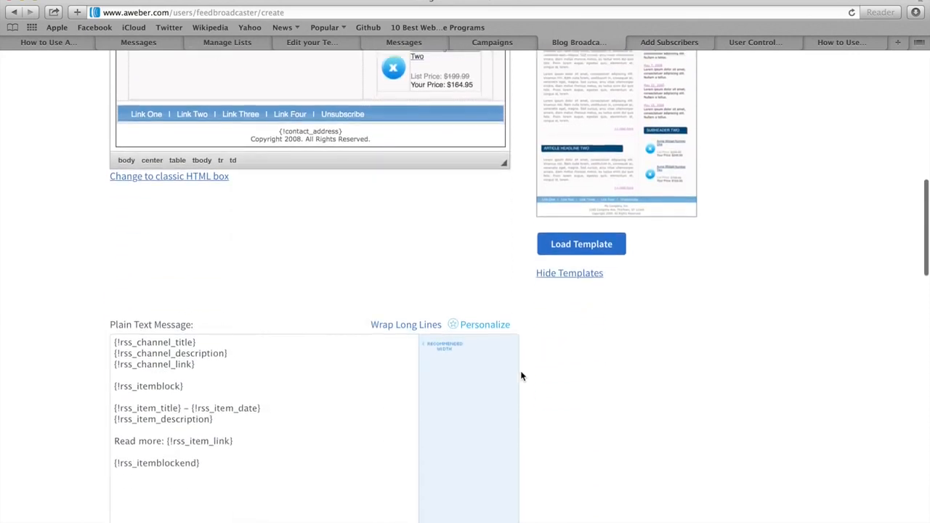
scroll(521, 376, "down", 4)
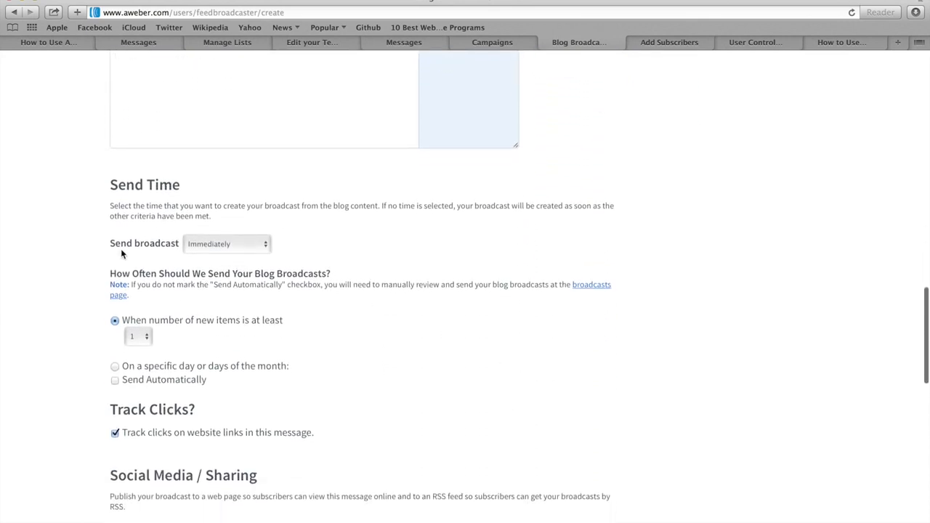
Step: Send at 2:00 PM Eastern after at least 3 new items, with Send Automatically on
left_click(205, 245)
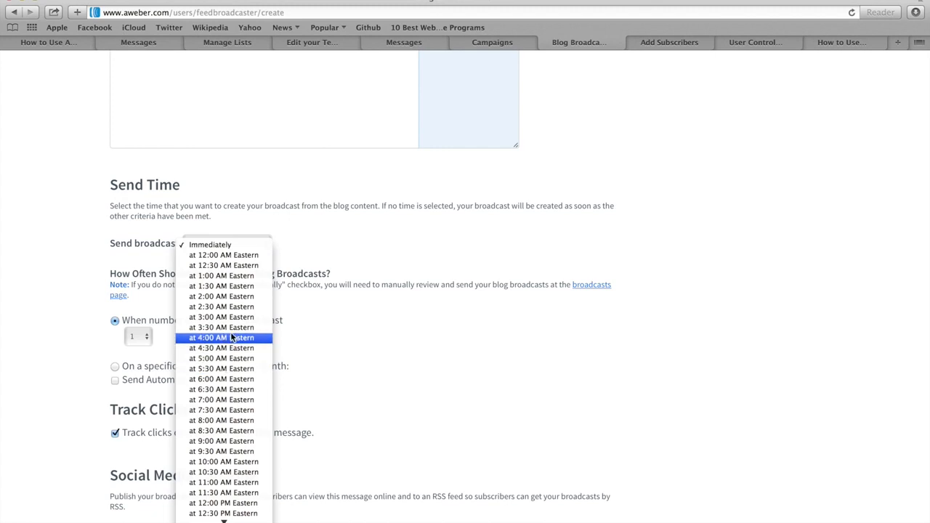
scroll(232, 423, "down", 5)
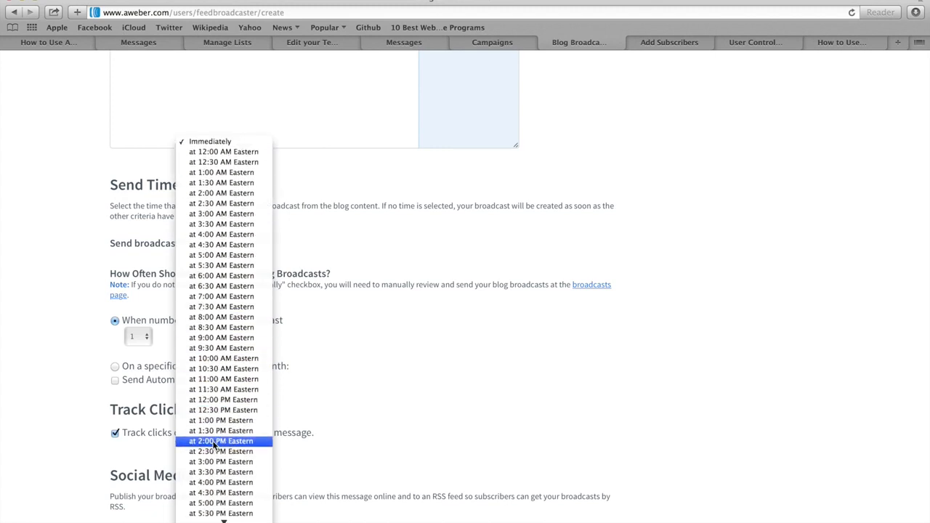
left_click(215, 442)
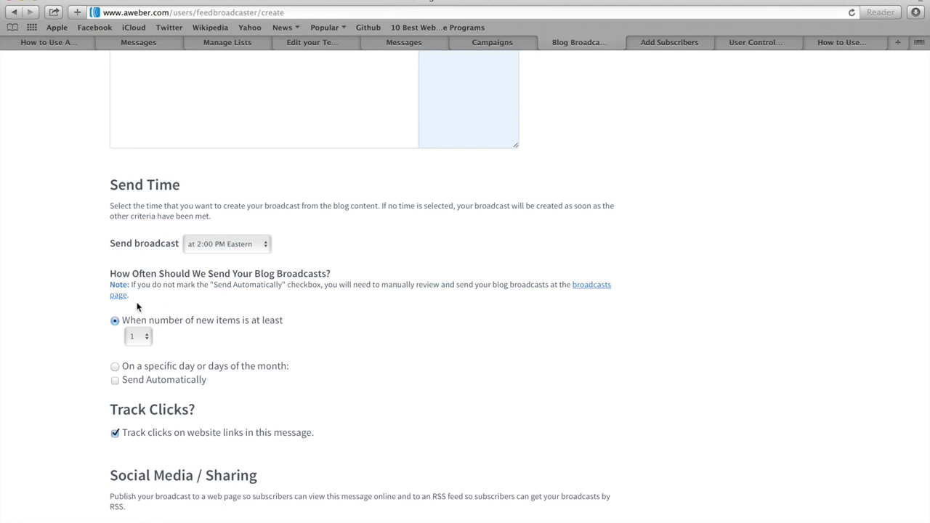
left_click(132, 340)
left_click(132, 358)
left_click(115, 380)
scroll(87, 383, "down", 3)
scroll(87, 387, "down", 1)
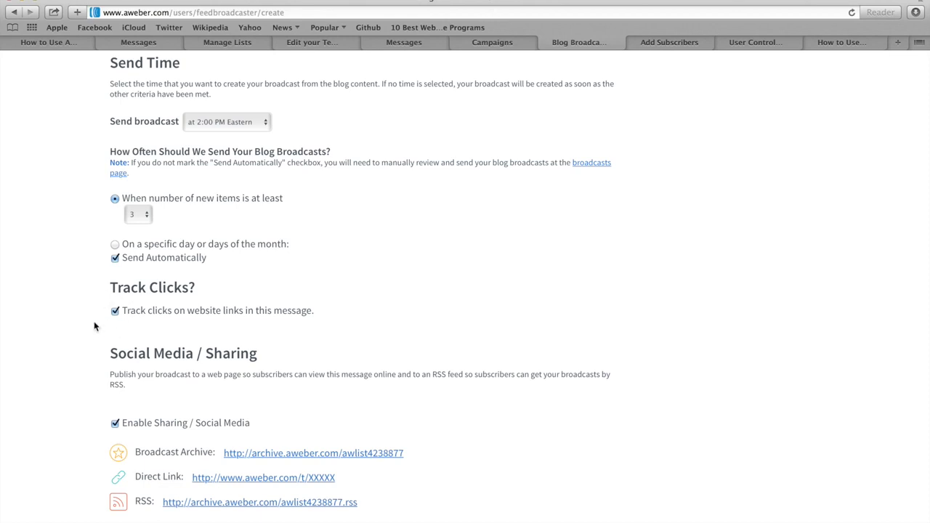
Step: Share to the connected Facebook account and save the NYC Tech Club blog broadcast
scroll(93, 318, "down", 6)
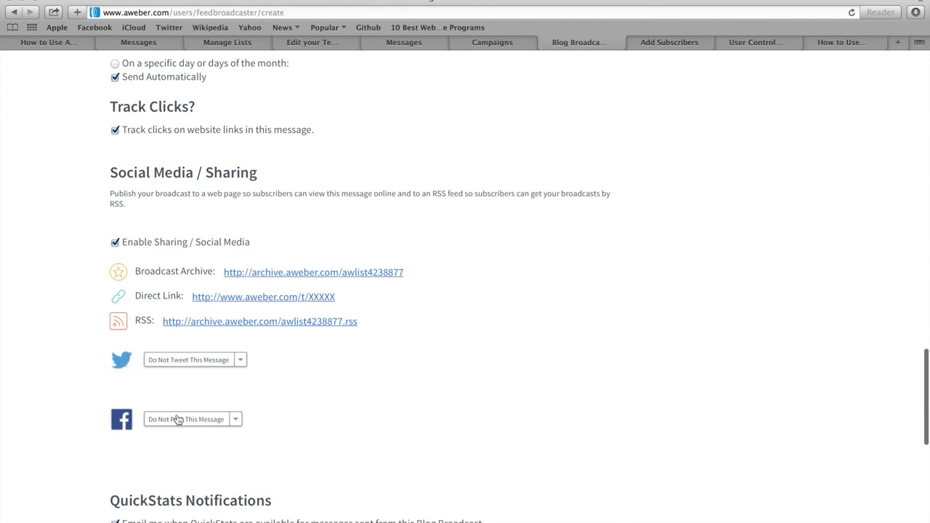
left_click(239, 420)
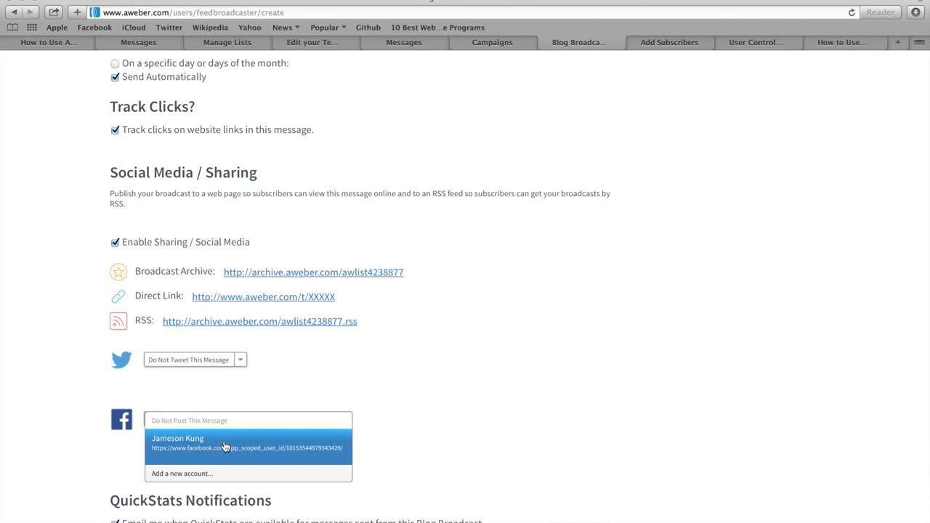
left_click(225, 446)
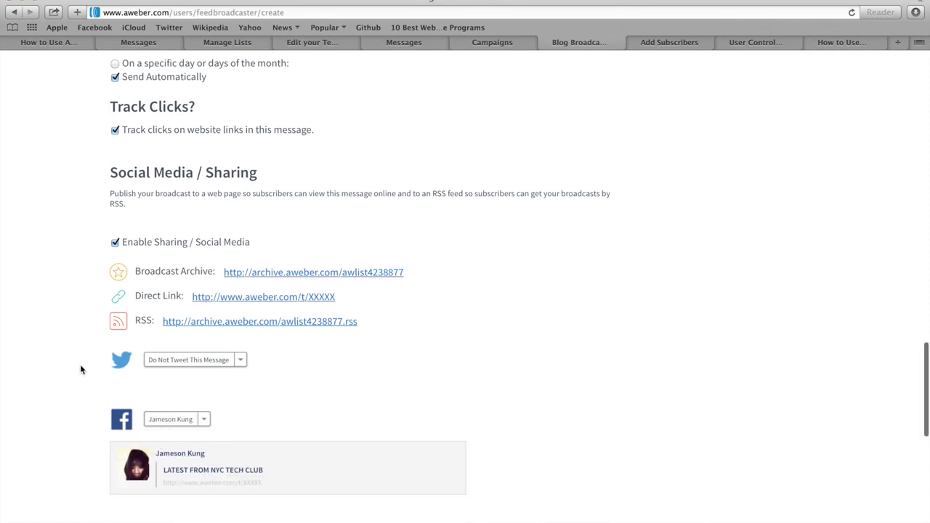
scroll(81, 369, "down", 8)
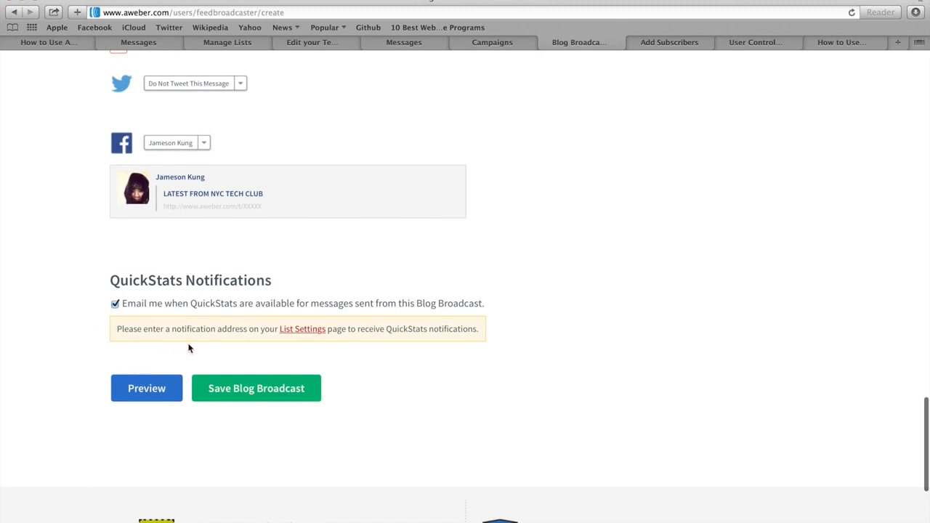
left_click(256, 389)
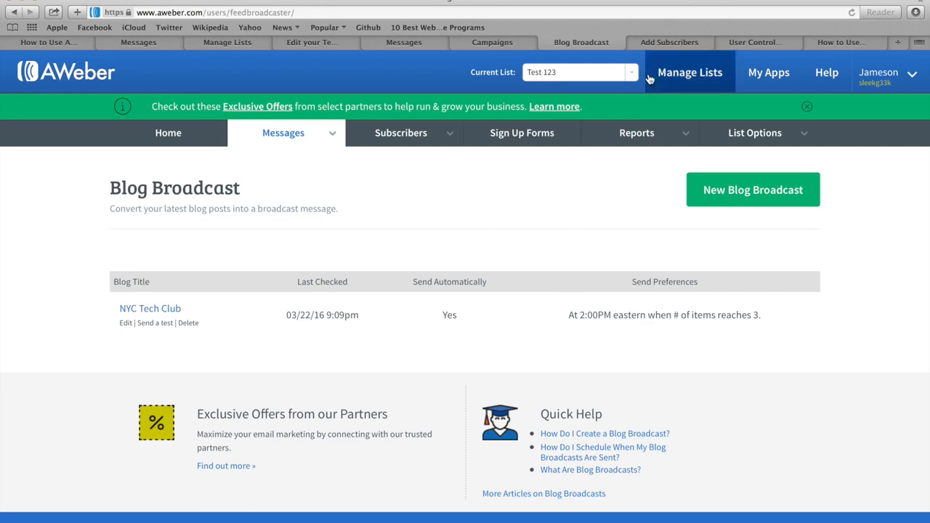
left_click(672, 42)
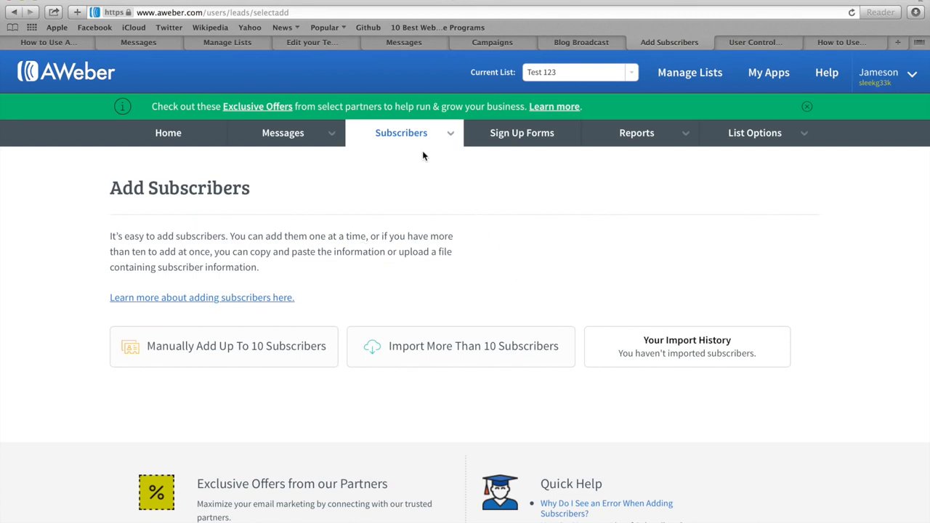
mouse_move(418, 139)
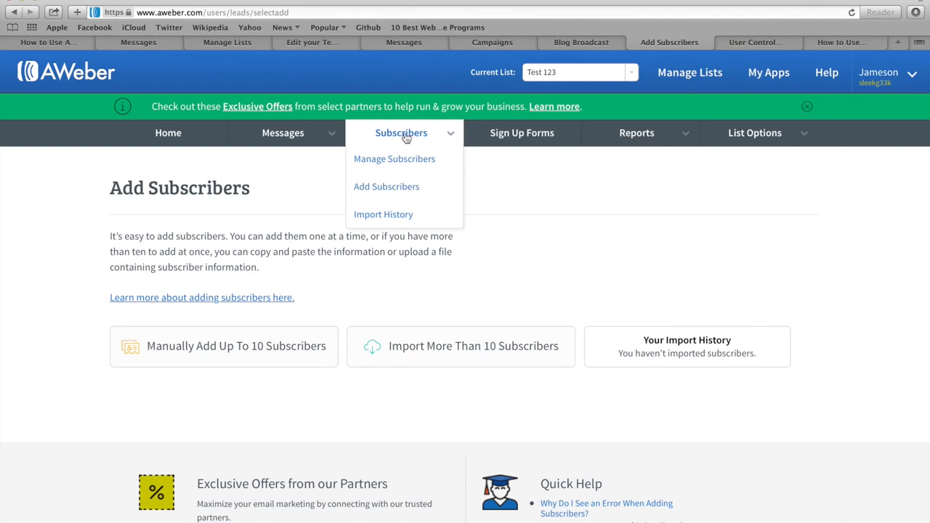
left_click(389, 191)
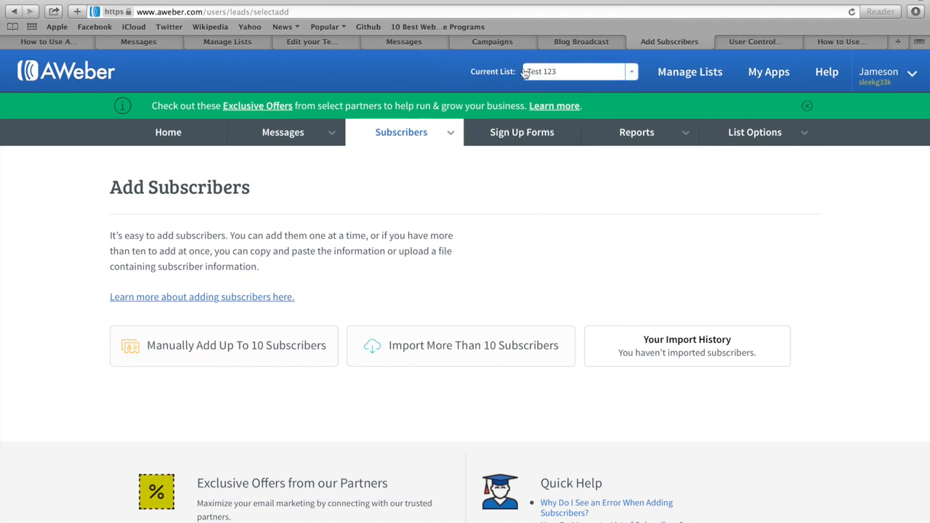
left_click(633, 75)
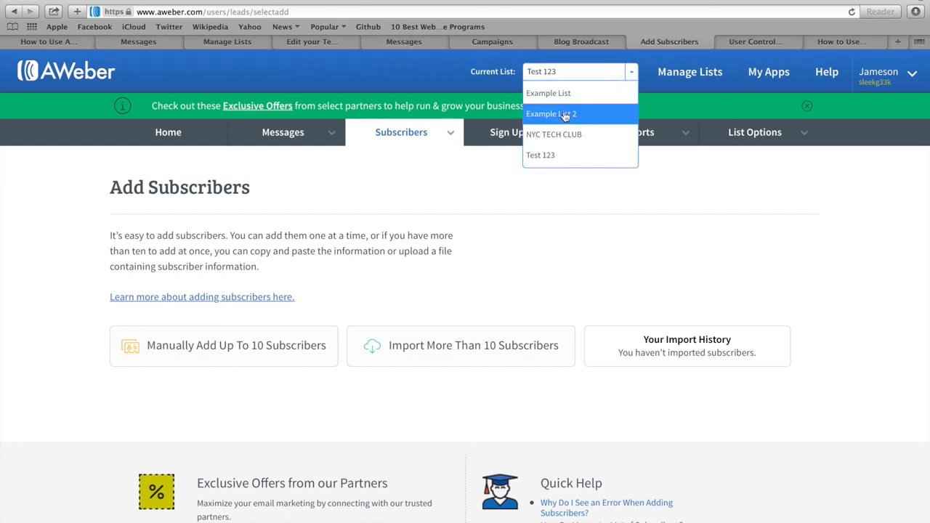
left_click(556, 192)
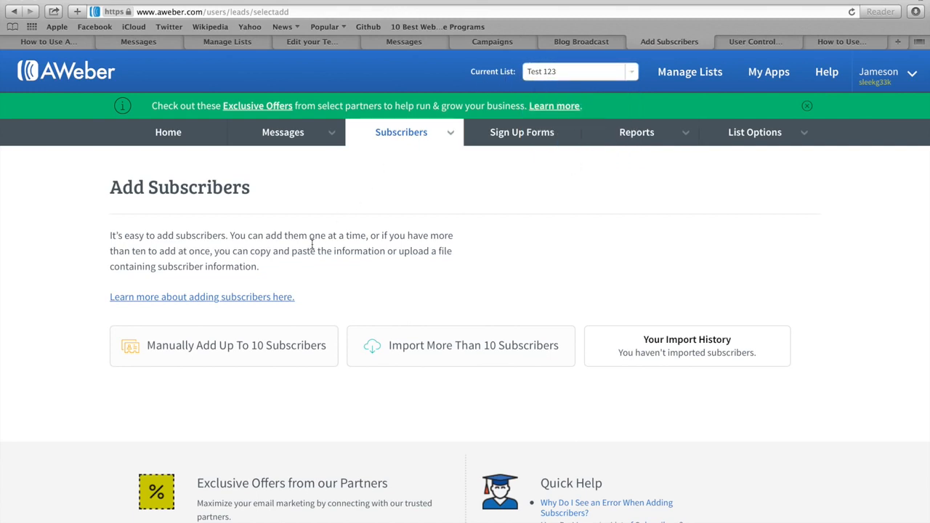
Step: Open the manual add form and enter the subscriber's name and e-mail address
left_click(223, 349)
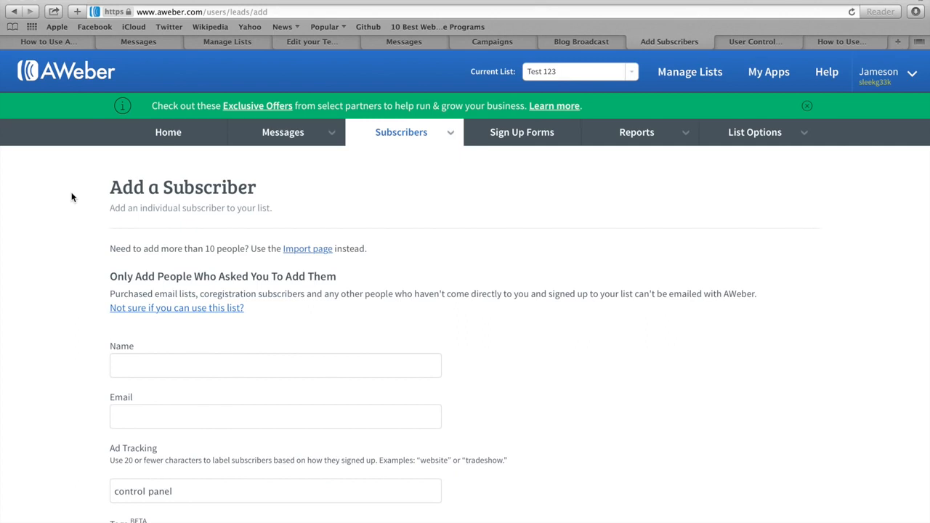
scroll(71, 196, "down", 3)
left_click(146, 285)
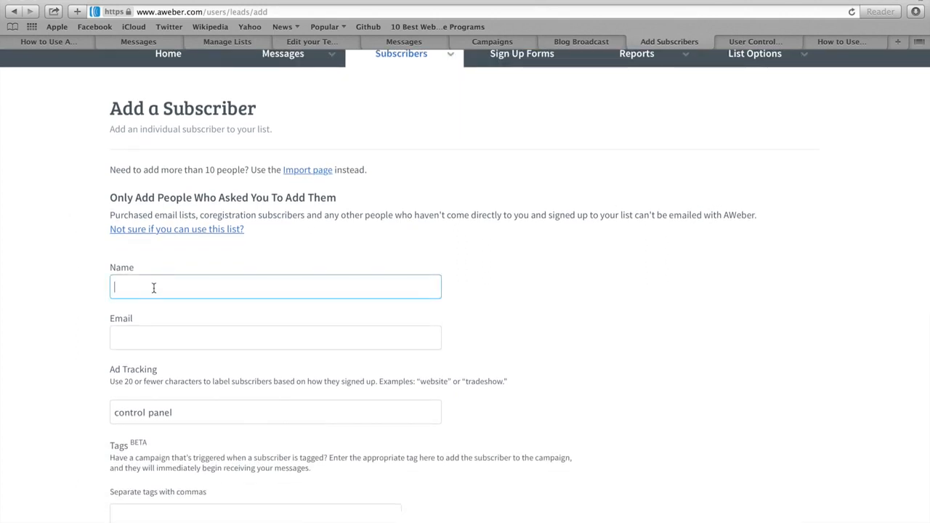
type("Jameson")
key("Tab")
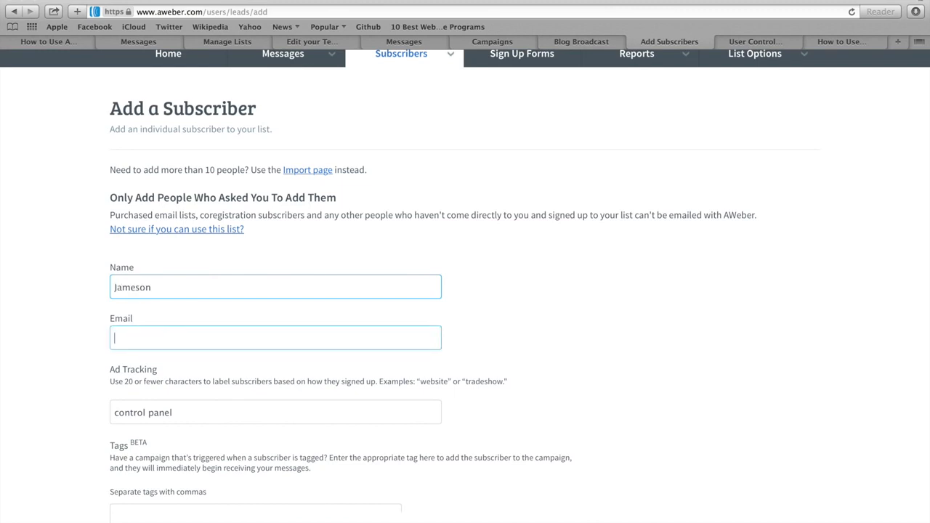
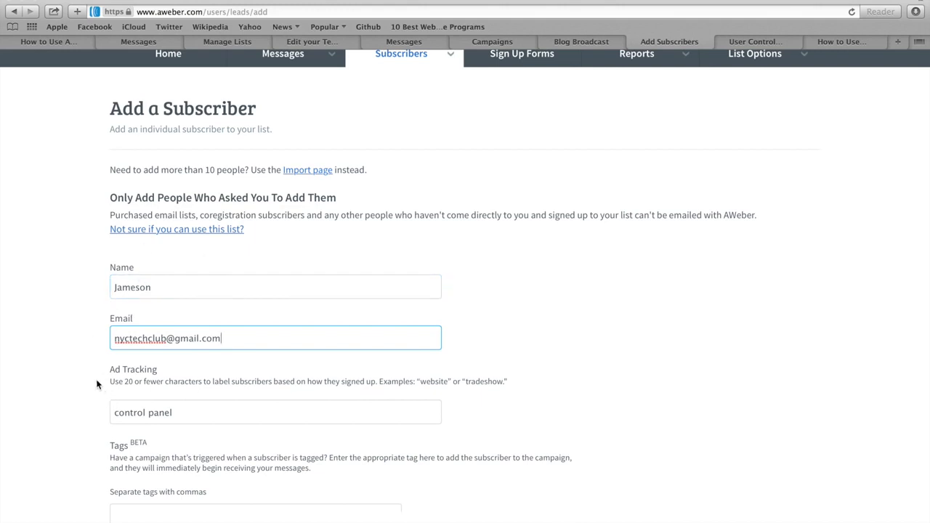
Step: Replace the ad tracking label with 'manual' and add the subscriber to Test 123
left_click_drag(183, 412, 113, 409)
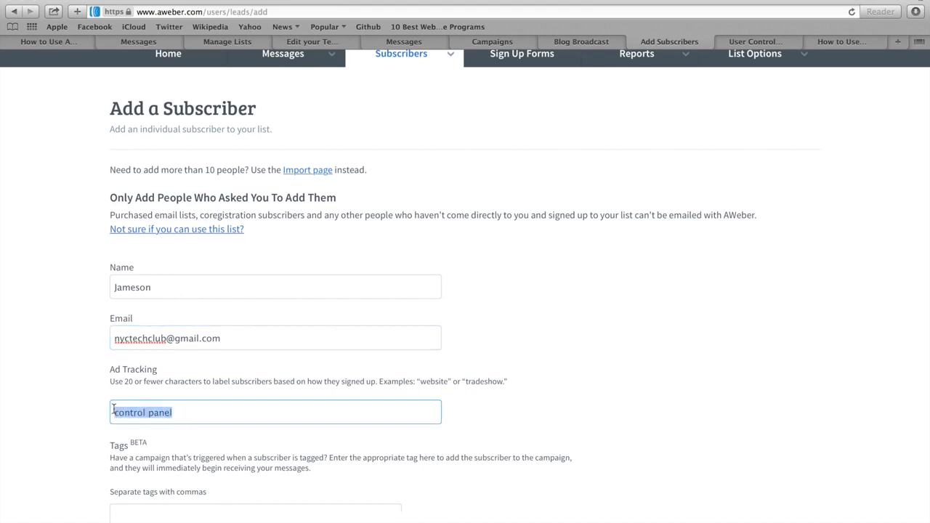
key("BackSpace")
type("manual")
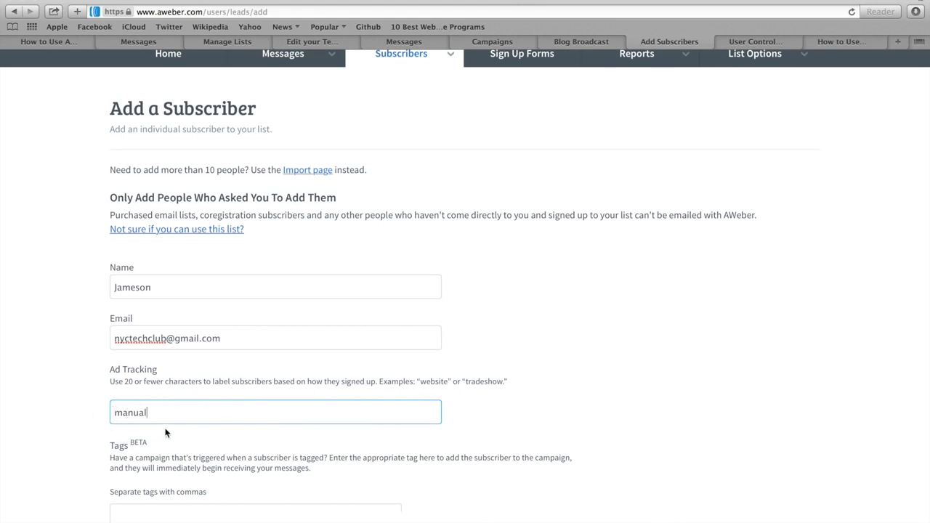
scroll(86, 418, "down", 3)
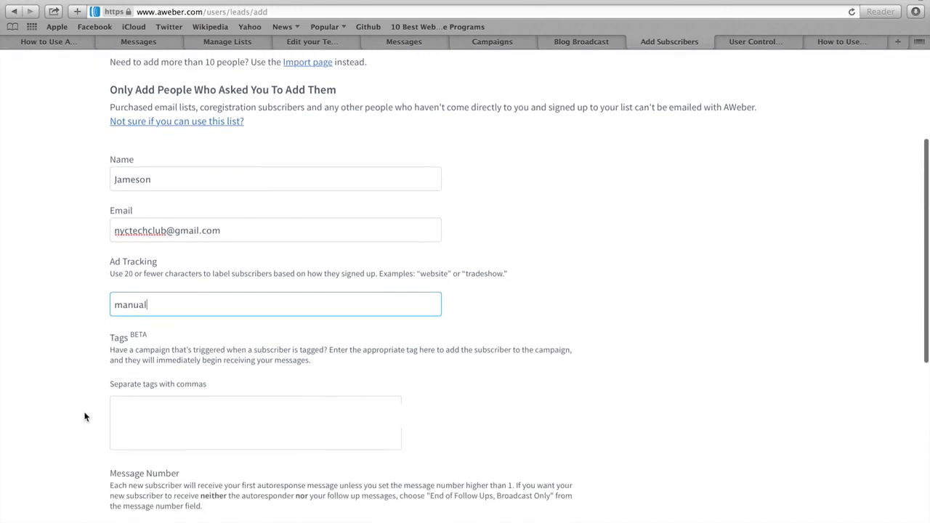
scroll(86, 414, "down", 1)
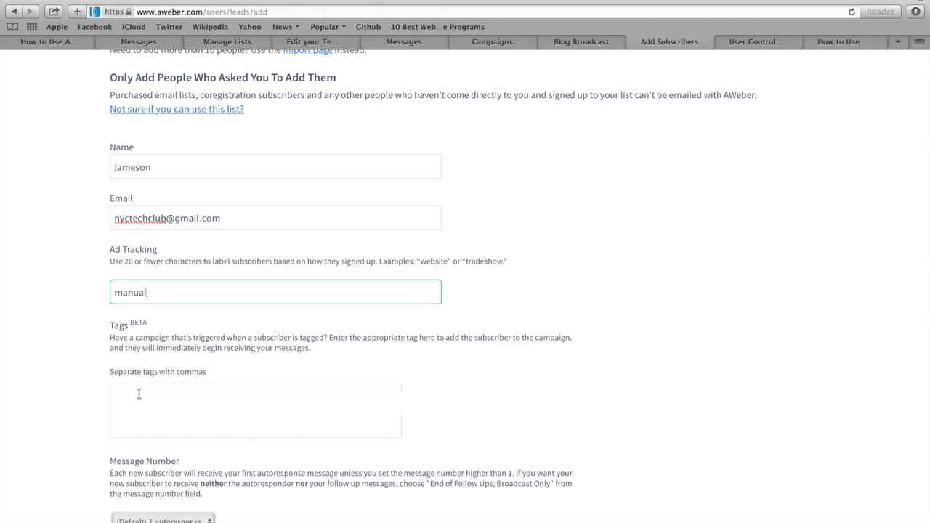
scroll(87, 386, "down", 5)
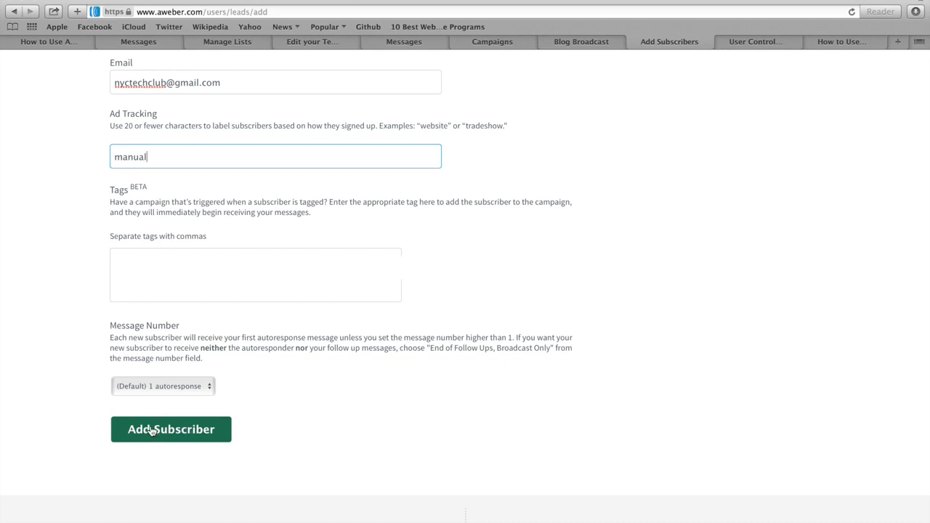
left_click(174, 432)
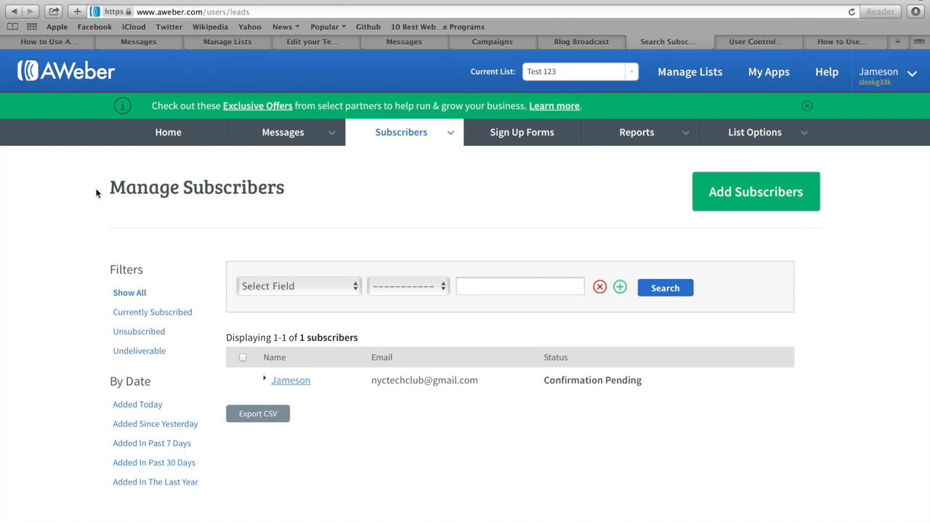
Step: Expand the new subscriber's Subscriber Information to review confirmation status and sign-up source
left_click_drag(107, 190, 285, 192)
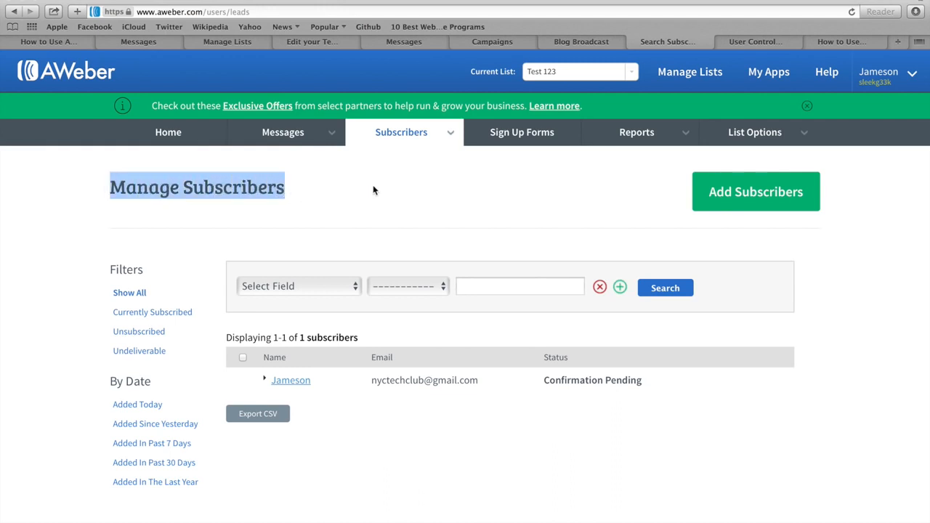
mouse_move(411, 135)
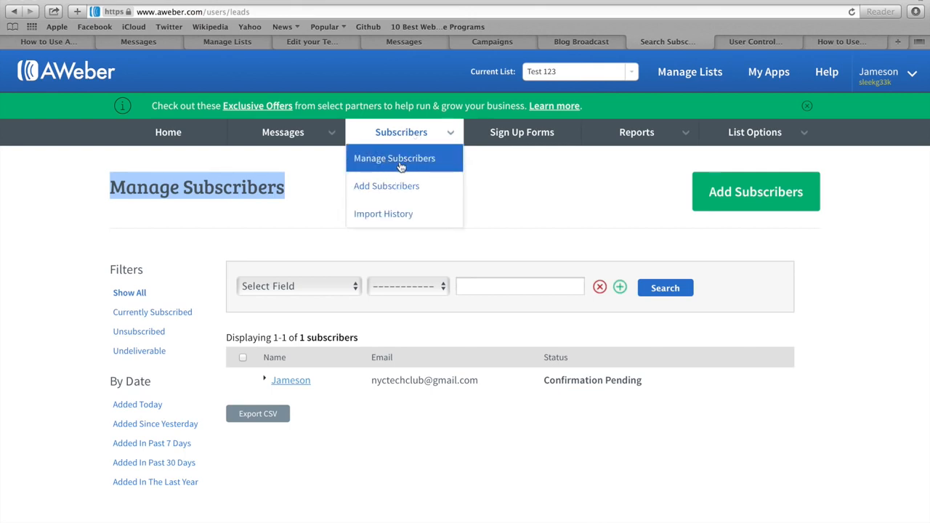
left_click(295, 228)
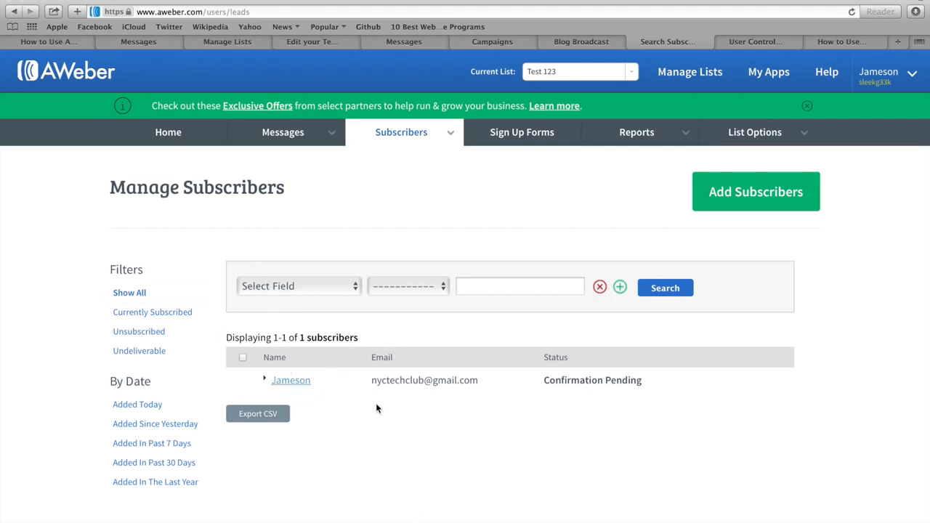
left_click(289, 386)
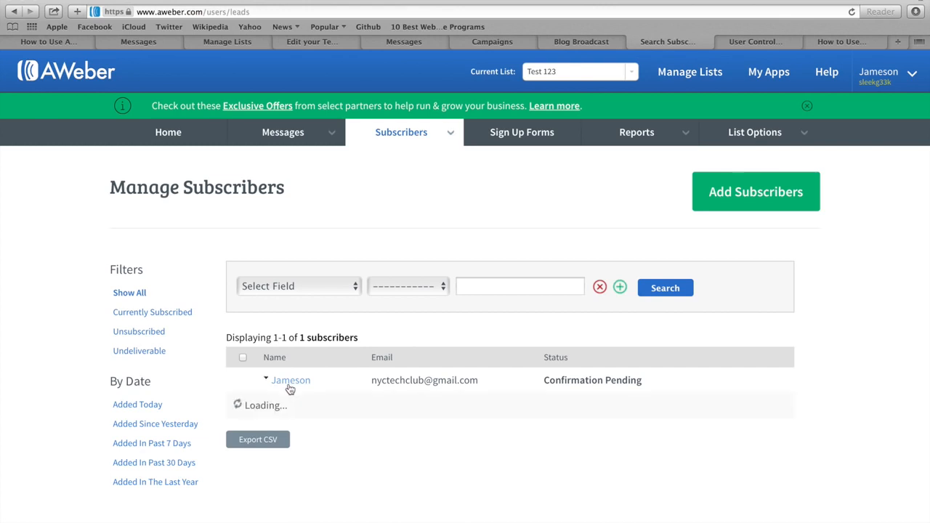
scroll(325, 407, "down", 3)
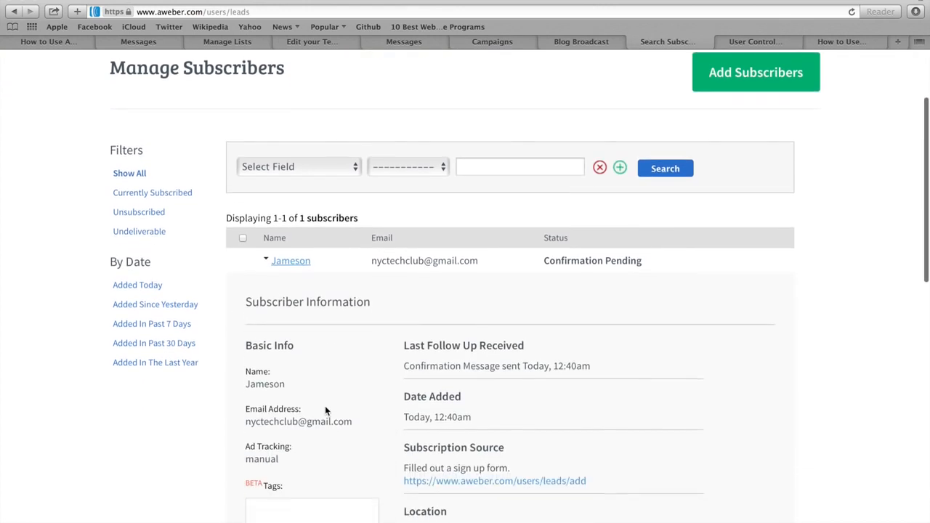
scroll(325, 411, "down", 4)
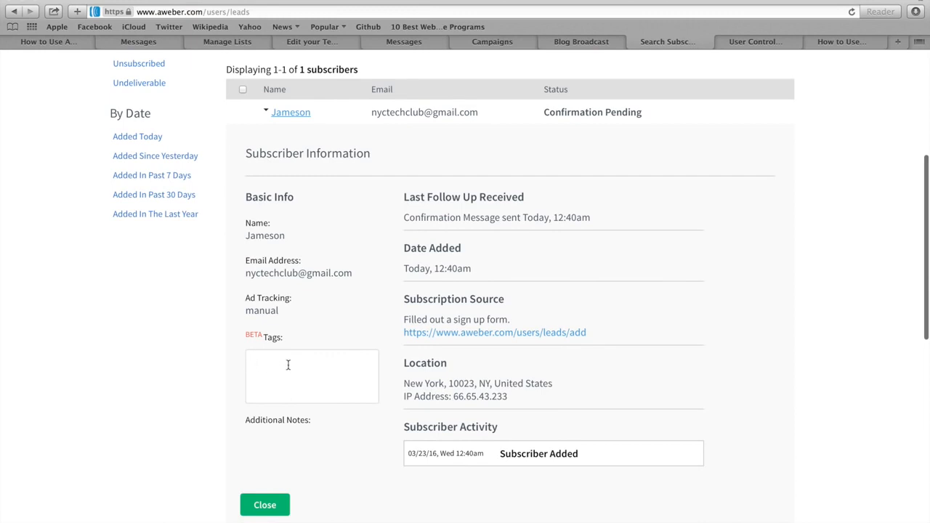
scroll(288, 333, "up", 7)
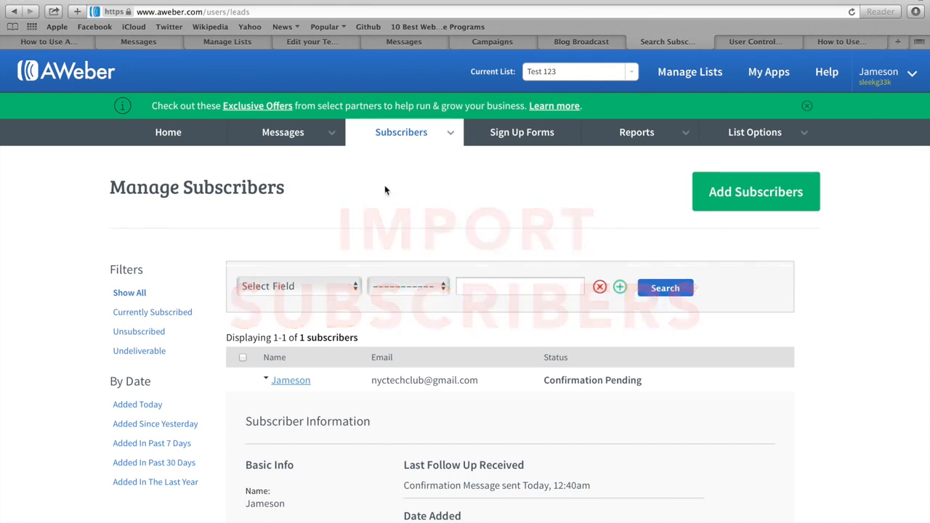
Step: Start a bulk import of more than 10 subscribers into the Test 123 list, reaching the file upload step
mouse_move(405, 139)
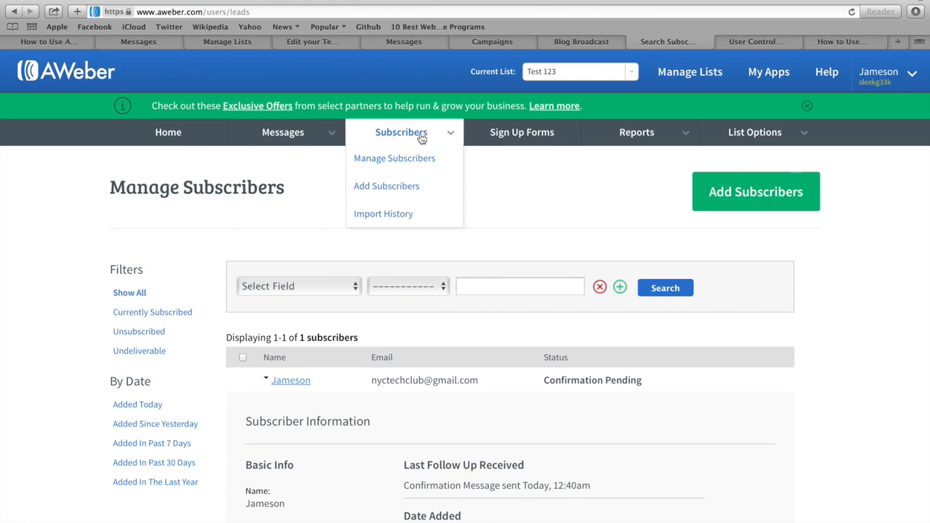
left_click(395, 191)
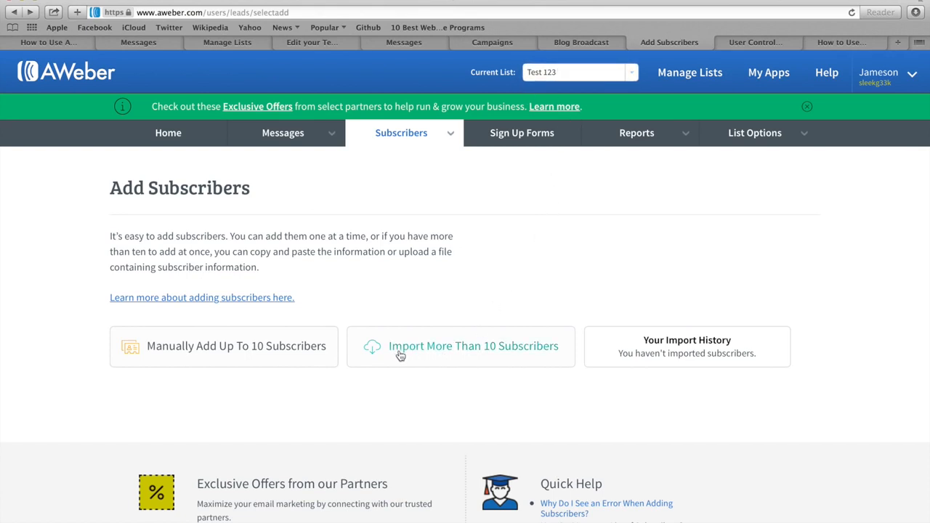
left_click(470, 350)
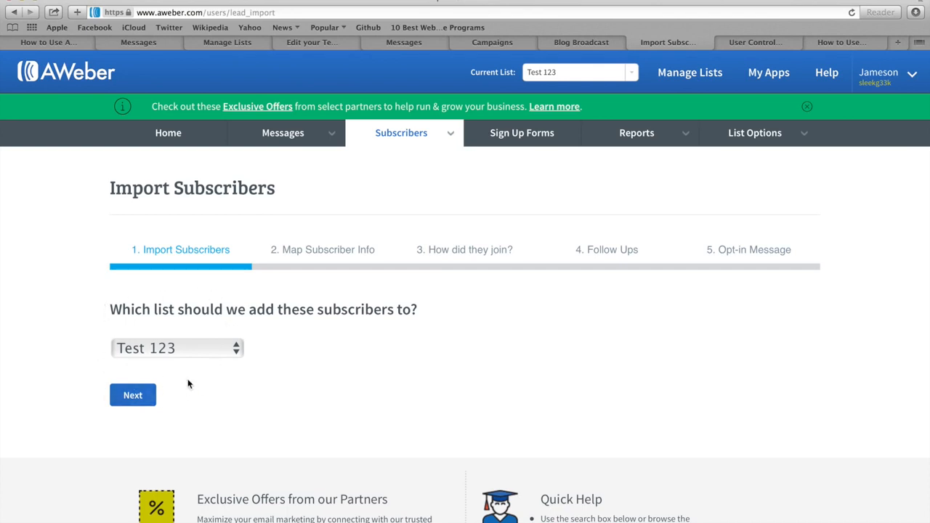
left_click(133, 398)
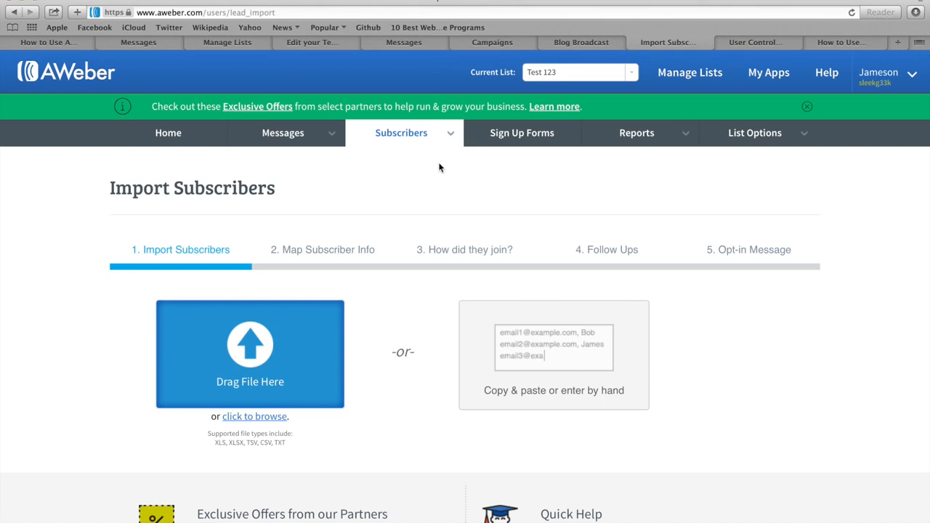
Step: Open Manage Subscribers from the Subscribers menu for the Test 123 list
mouse_move(406, 137)
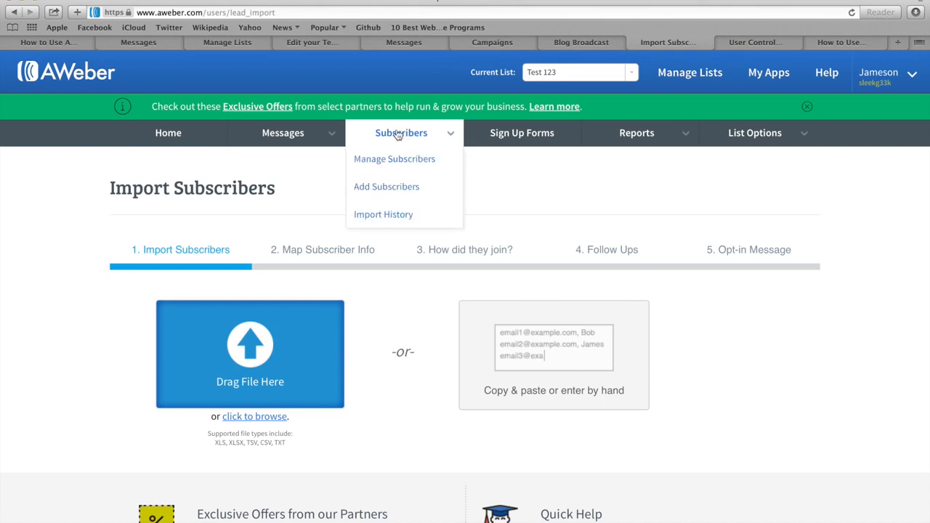
left_click(404, 137)
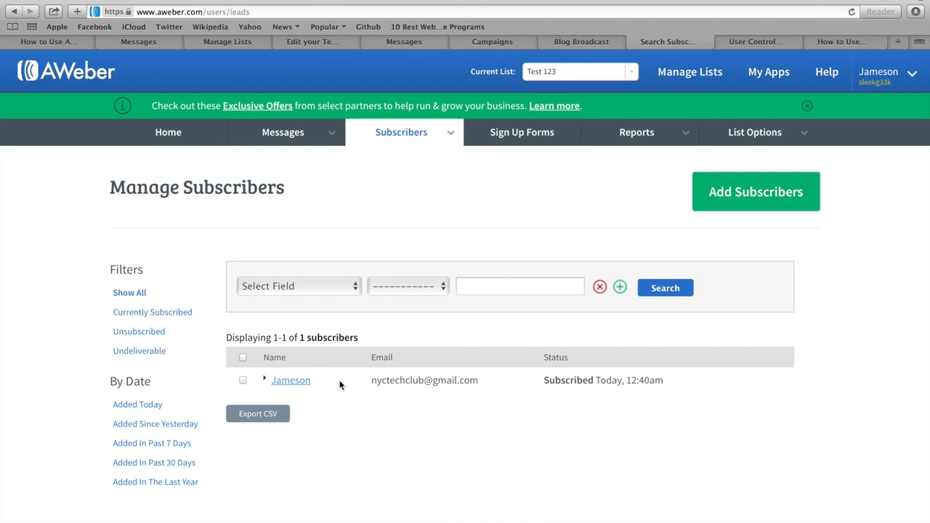
Step: Enter 'subset' in the subscriber's Additional Notes field and save the record
left_click(288, 386)
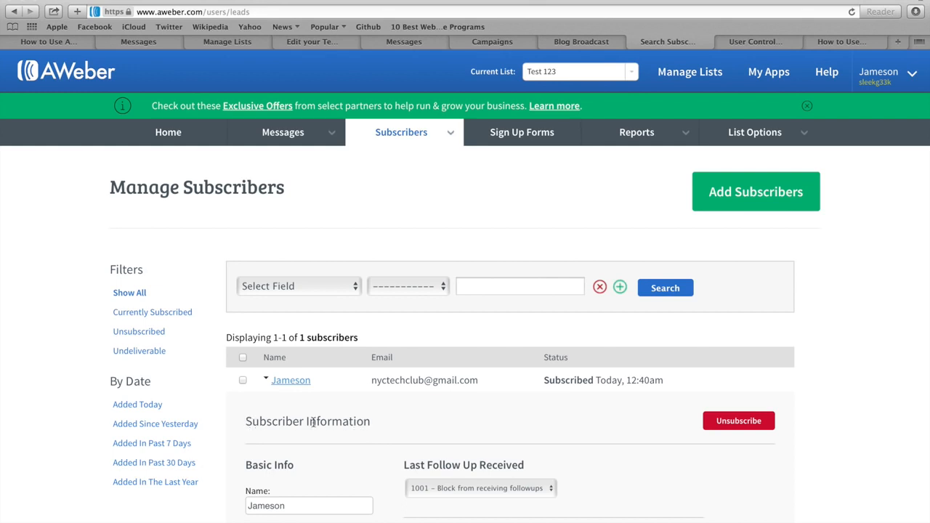
scroll(325, 399, "down", 8)
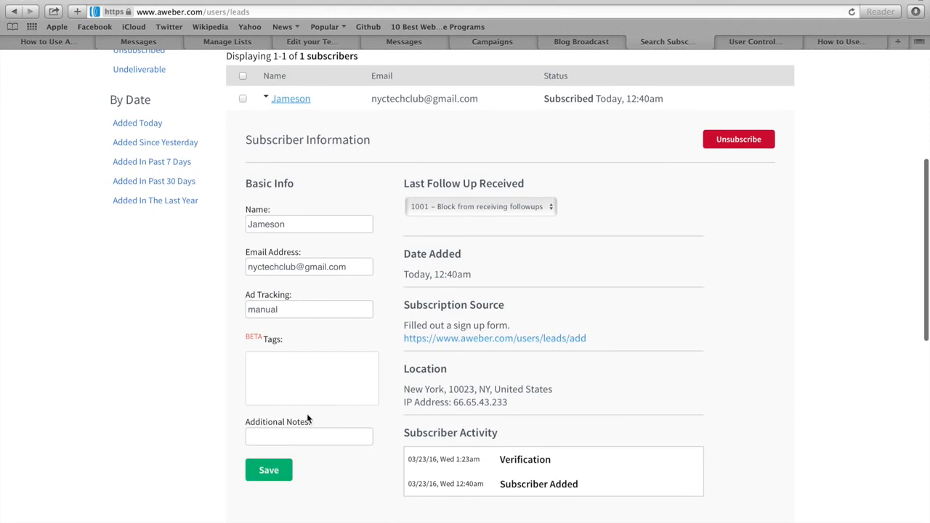
left_click(259, 436)
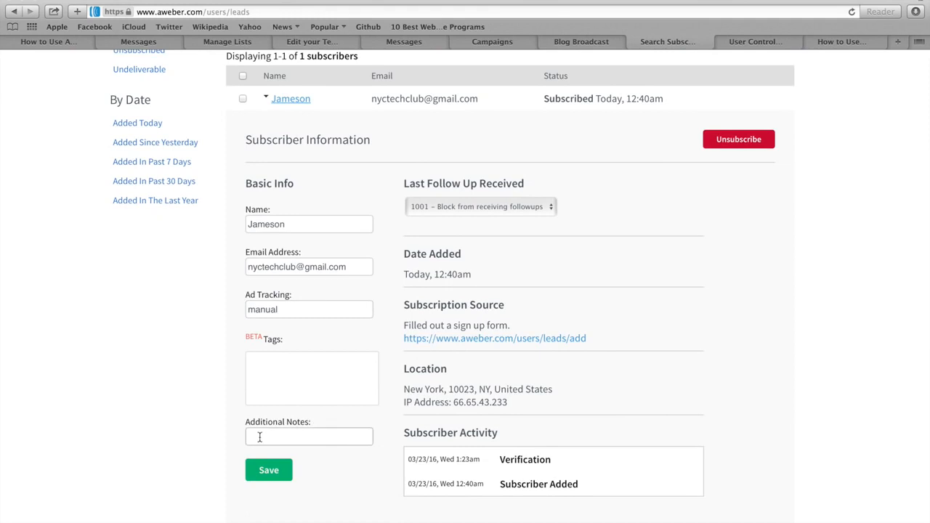
type("subset")
left_click(269, 473)
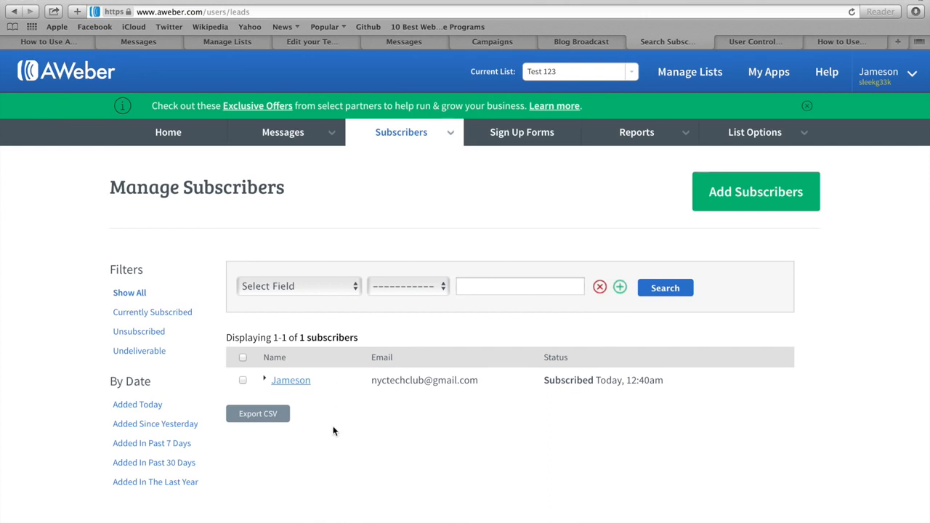
Step: Search for subscribers whose Additional Notes is 'subset'
left_click(306, 289)
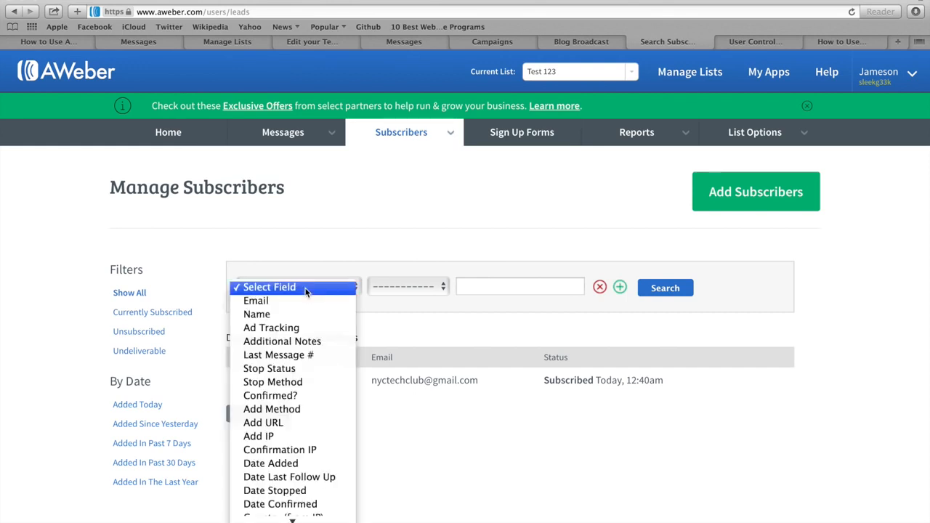
left_click(282, 342)
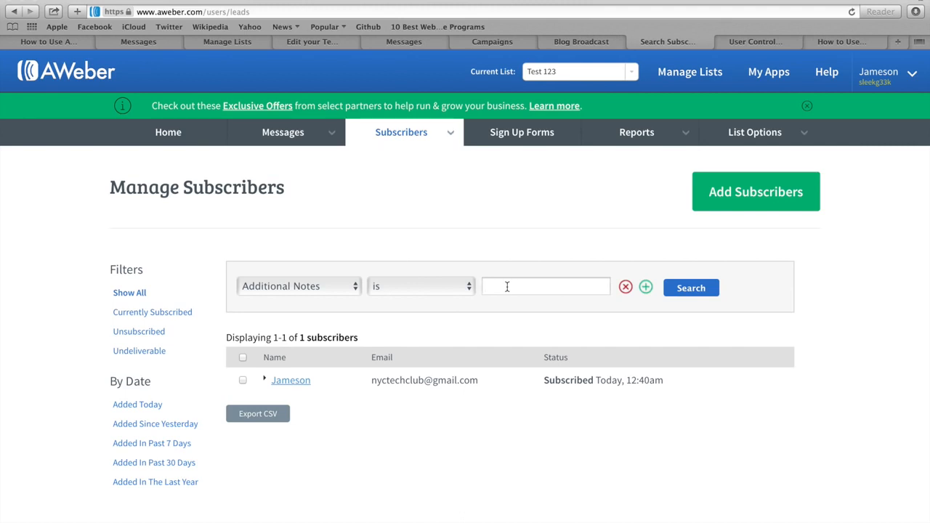
type("subset")
left_click(697, 289)
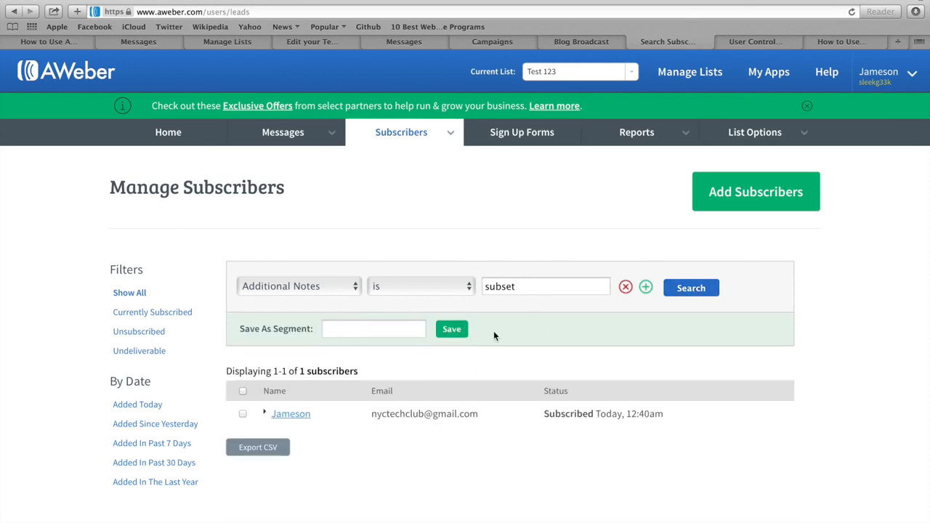
Step: Select the matching subscriber and save the search as segment 'subset list'
left_click(243, 415)
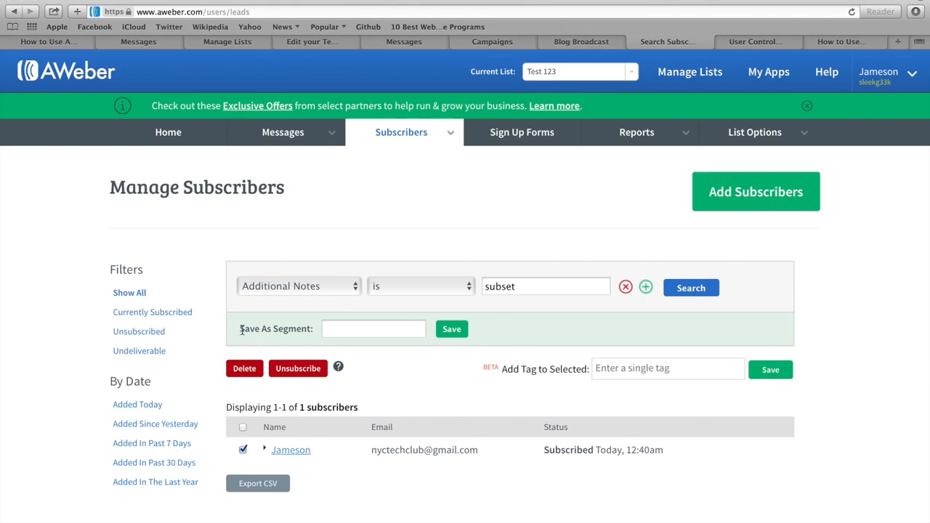
left_click(339, 328)
type("subset list")
left_click(451, 329)
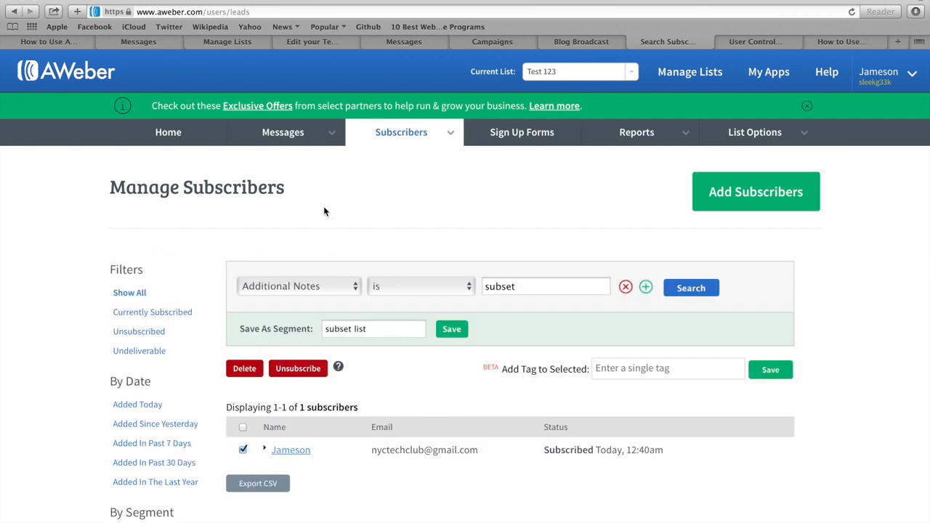
mouse_move(279, 135)
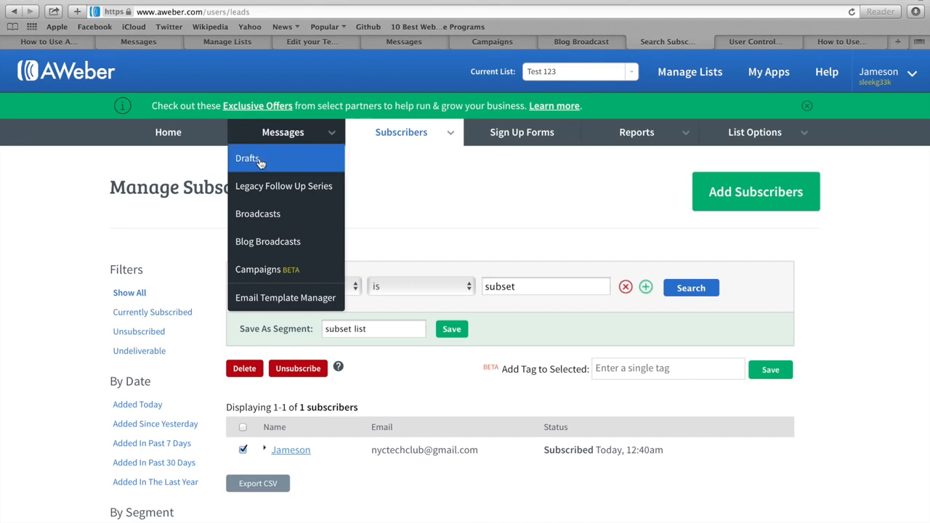
Step: In Drafts, start scheduling Test Example Message as a broadcast
left_click(247, 158)
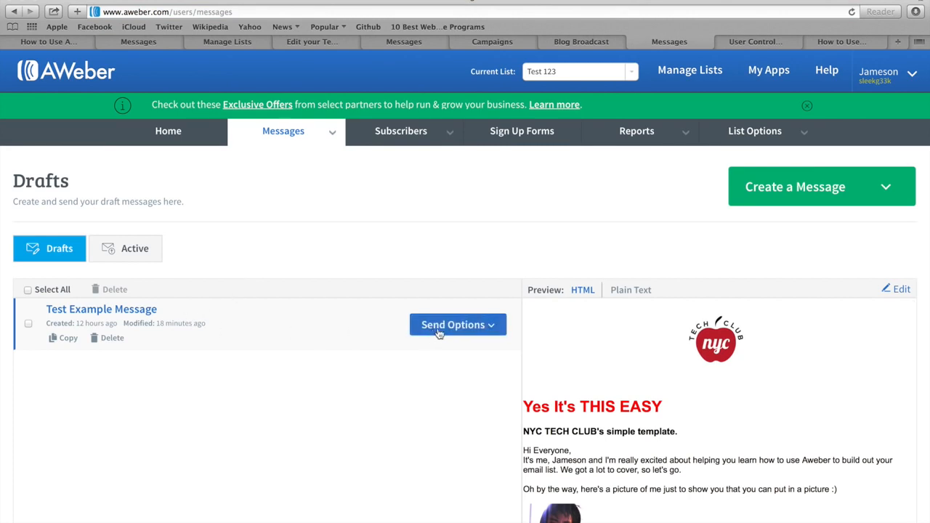
left_click(478, 330)
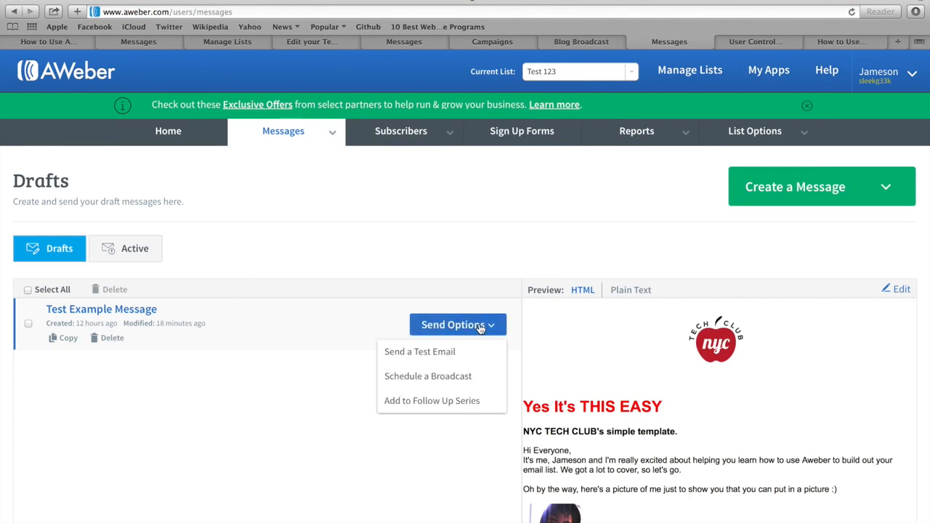
left_click(418, 383)
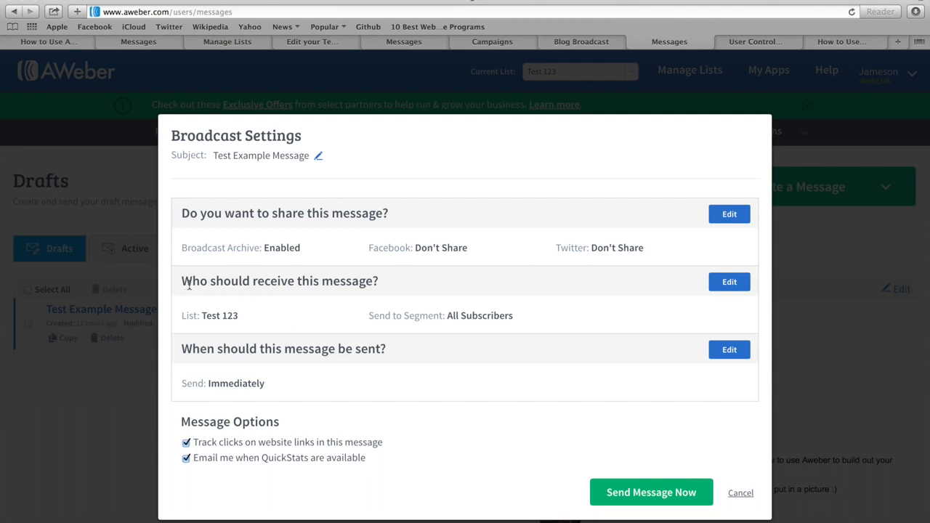
Step: Try the 'subset list' segment as recipients, then cancel without sending
left_click(723, 283)
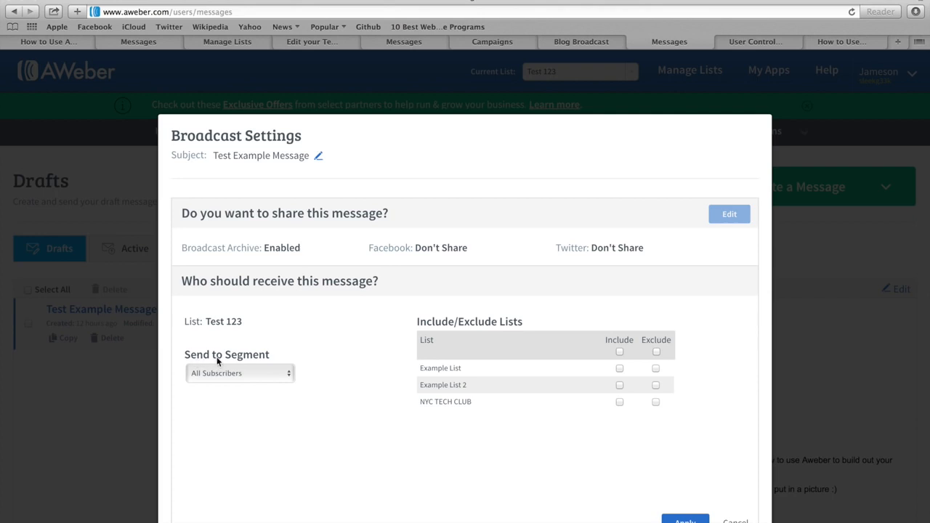
left_click(284, 375)
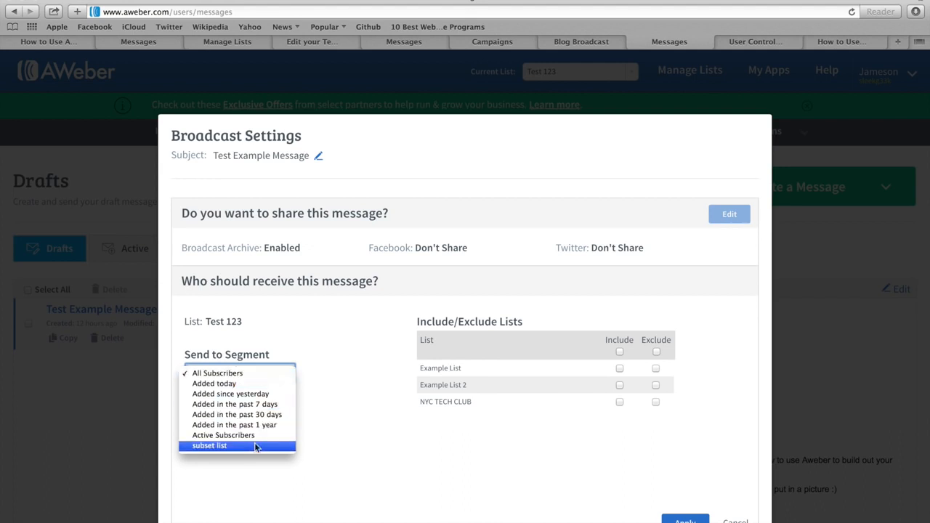
left_click(213, 446)
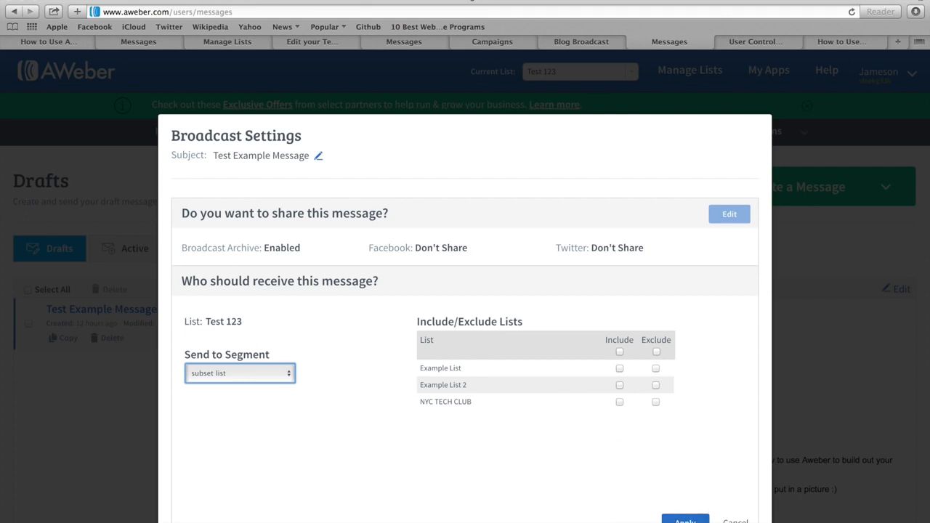
left_click(686, 521)
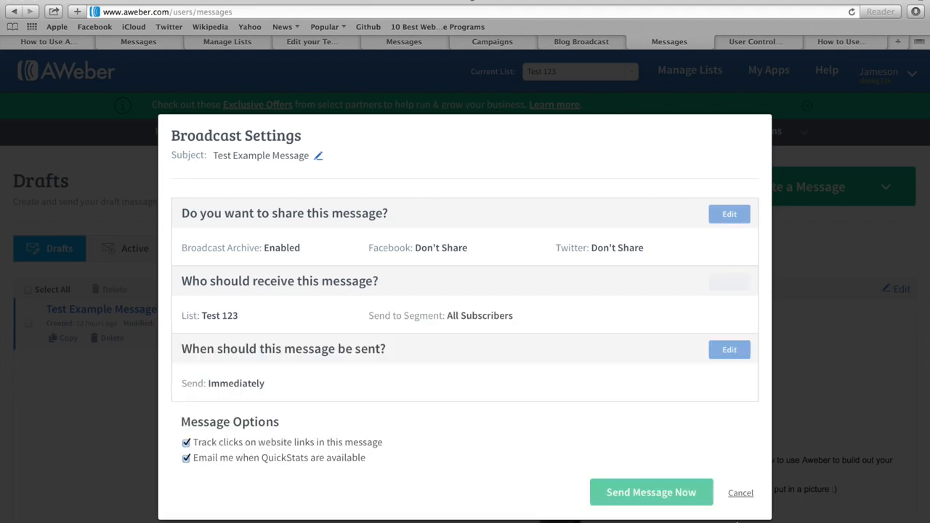
left_click(740, 494)
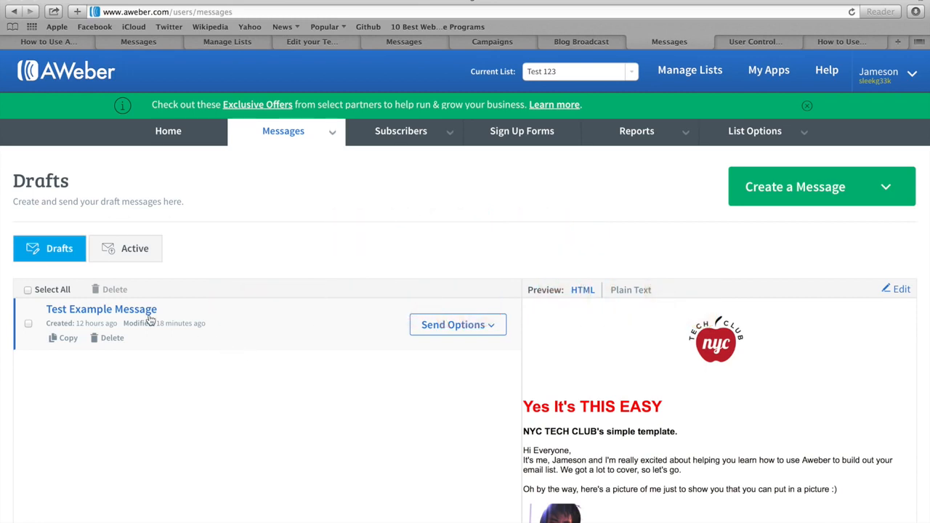
Step: Open Test Example Message in the editor, then go to the Account Overview tab
left_click(110, 310)
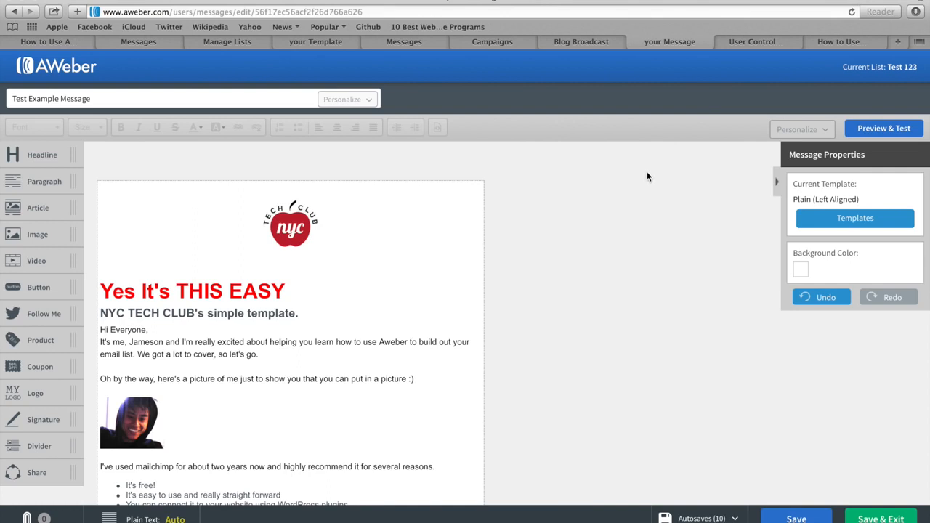
left_click(755, 41)
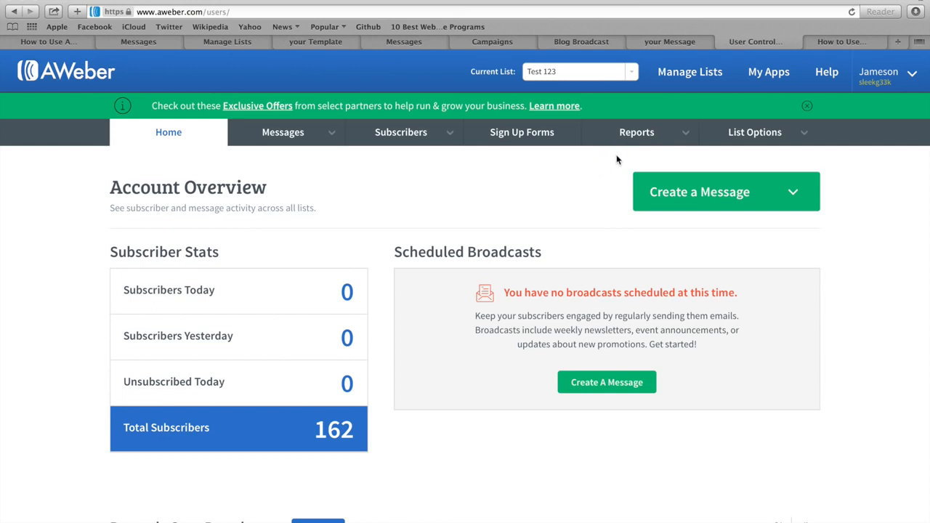
Step: Open Reports and browse the report links
mouse_move(617, 143)
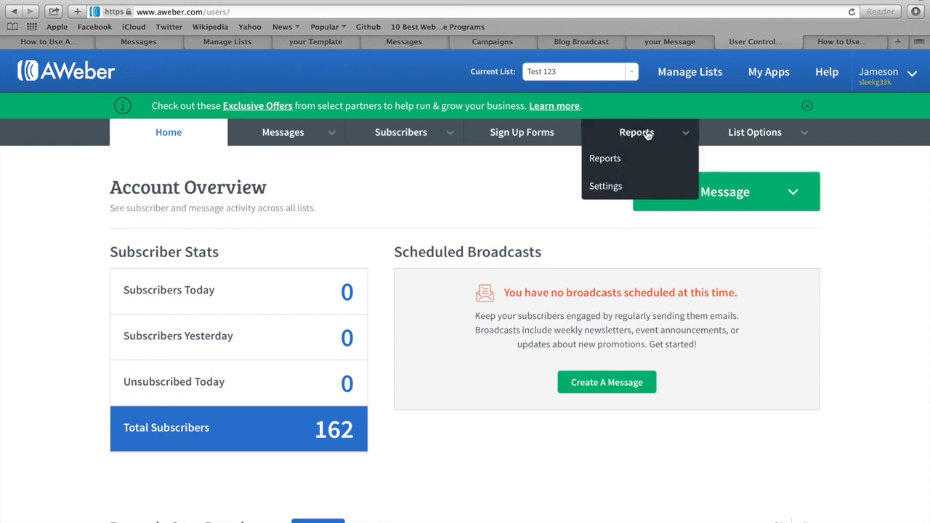
left_click(612, 163)
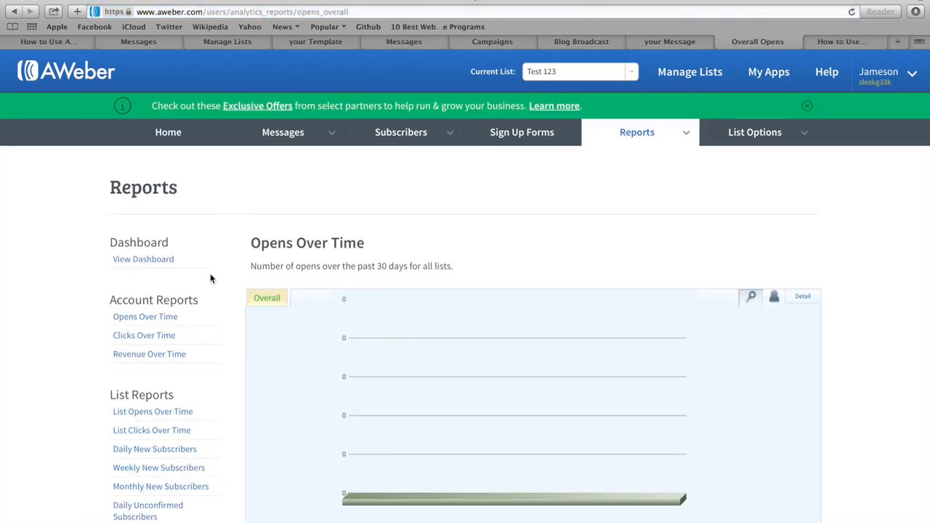
scroll(210, 276, "down", 1)
scroll(210, 275, "down", 5)
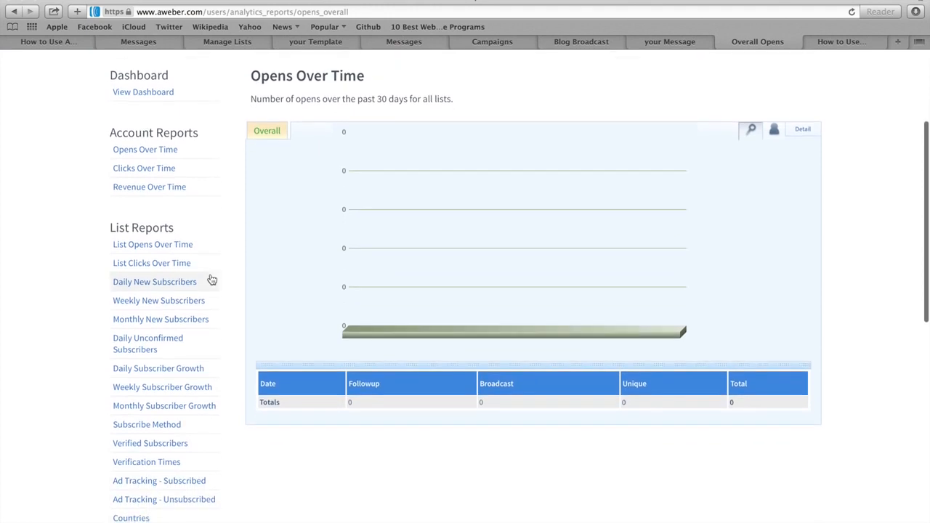
scroll(199, 384, "down", 3)
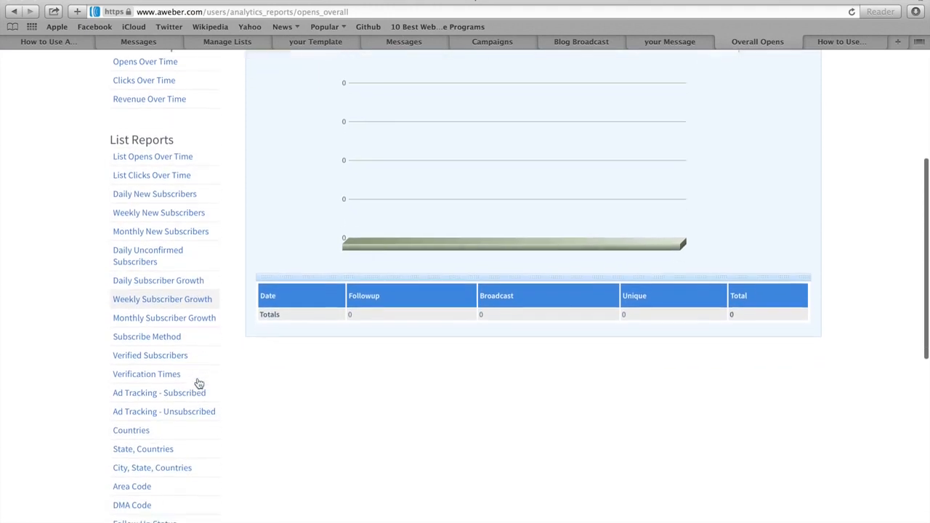
scroll(199, 383, "down", 5)
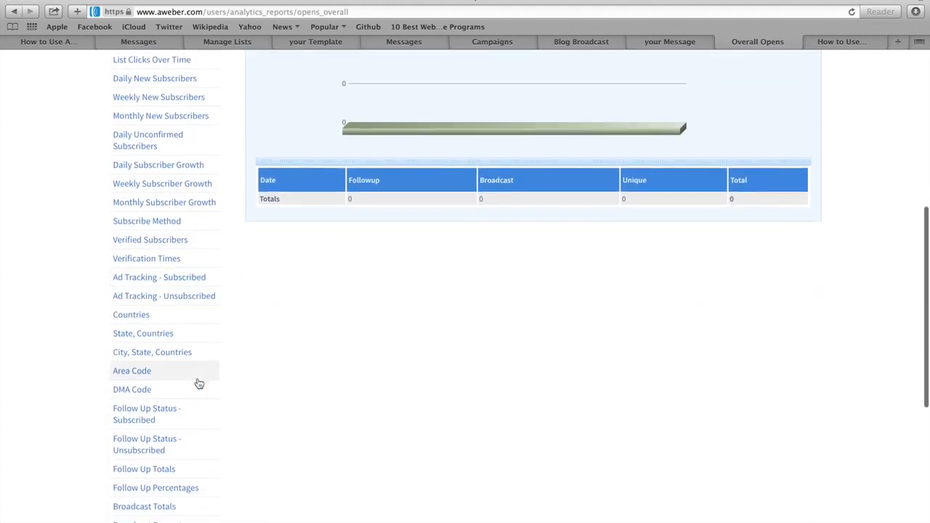
scroll(199, 384, "down", 1)
scroll(199, 383, "up", 10)
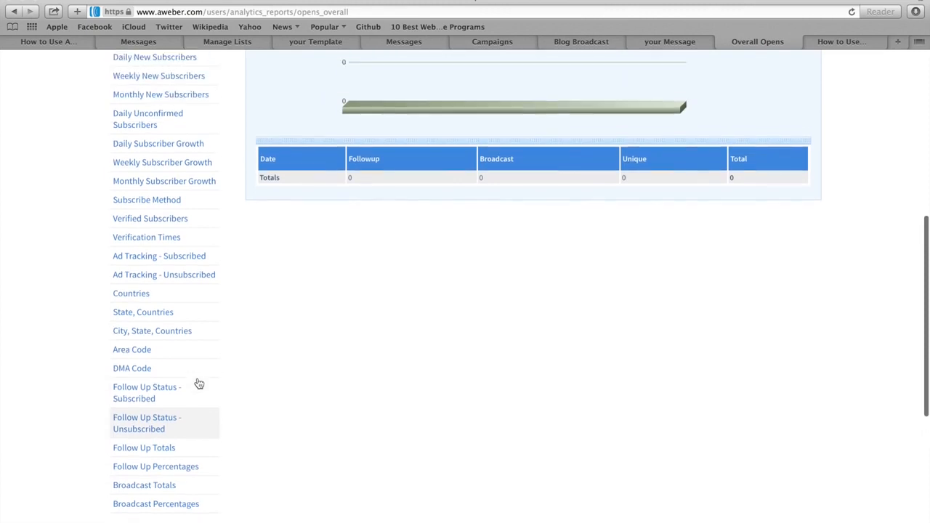
scroll(199, 383, "up", 3)
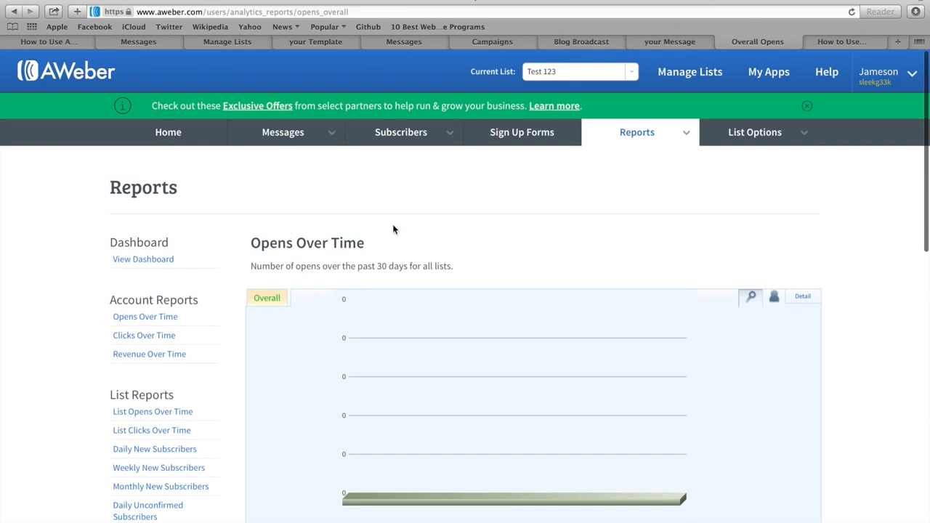
Step: Toggle the Opens Over Time chart's Detail options, then return to the tutorial article
left_click(804, 299)
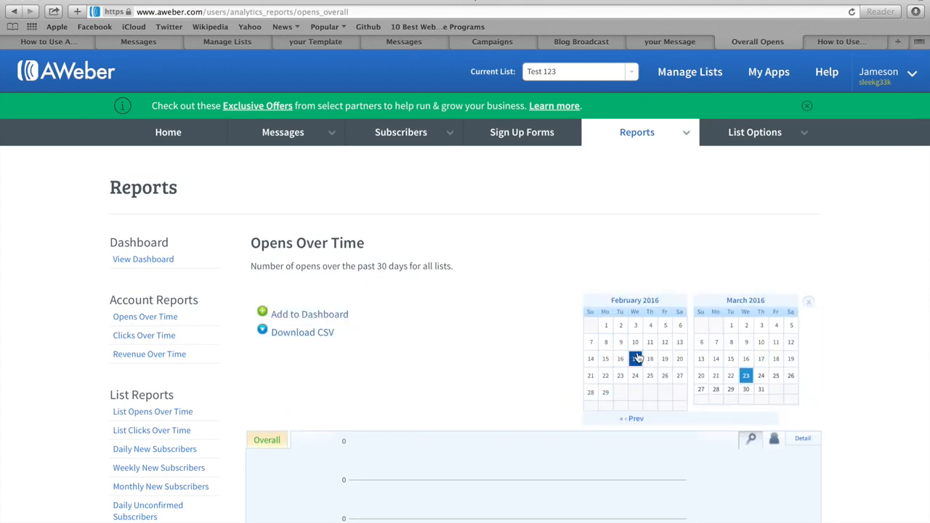
left_click(803, 439)
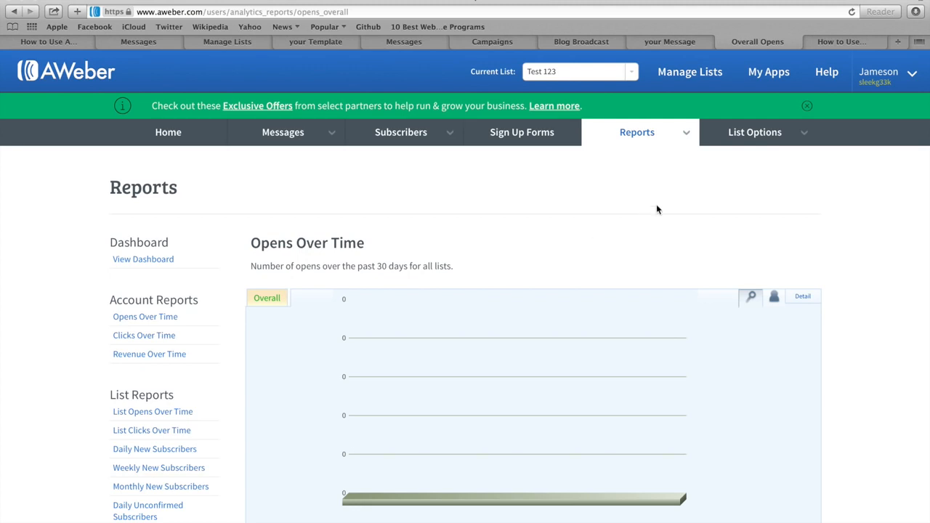
left_click(843, 42)
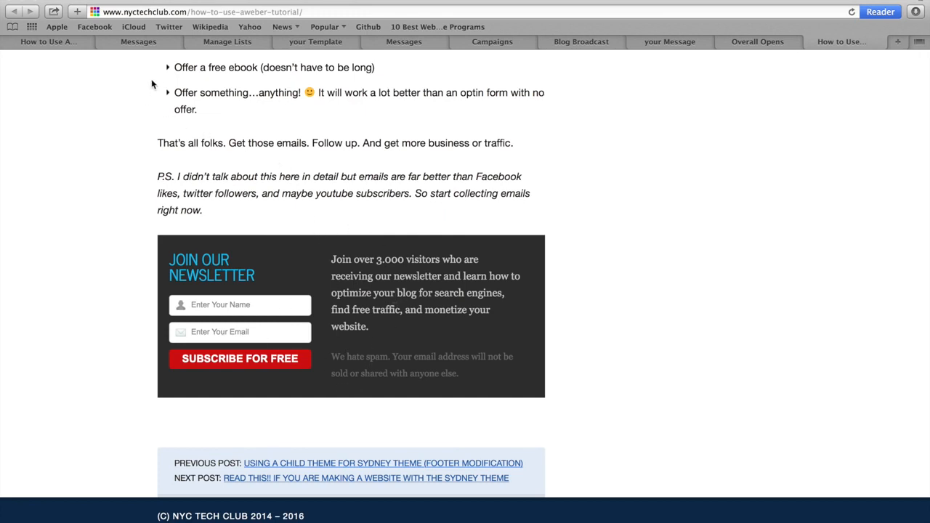
Step: Replace the URL path with 'wp-admin' to load the NYC Tech Club dashboard
left_click_drag(189, 11, 303, 12)
type("wp-admin")
key("Return")
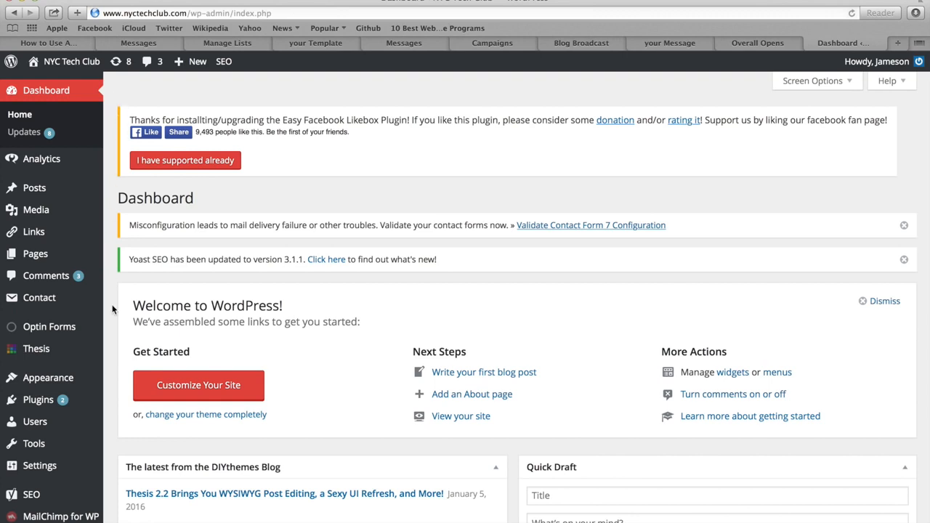
Step: Search Add Plugins for 'Optin Forms', which shows as already installed
mouse_move(37, 399)
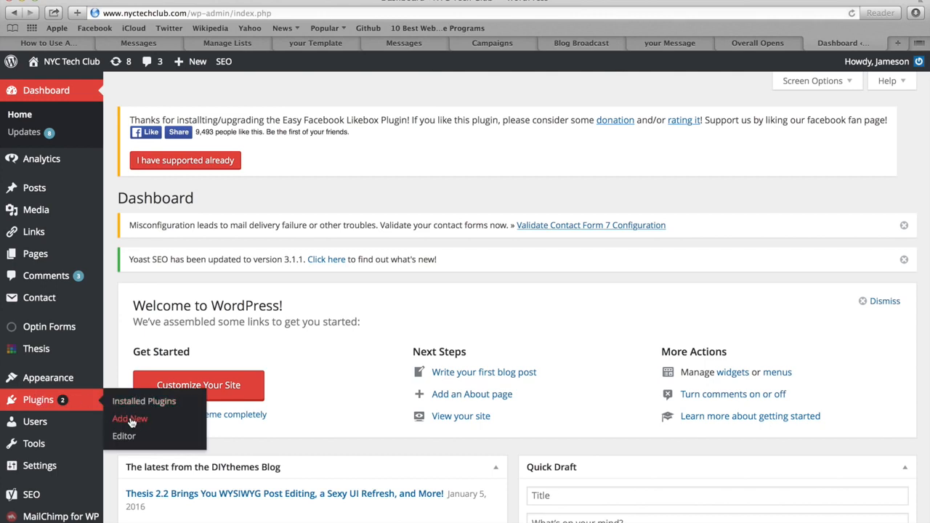
left_click(131, 420)
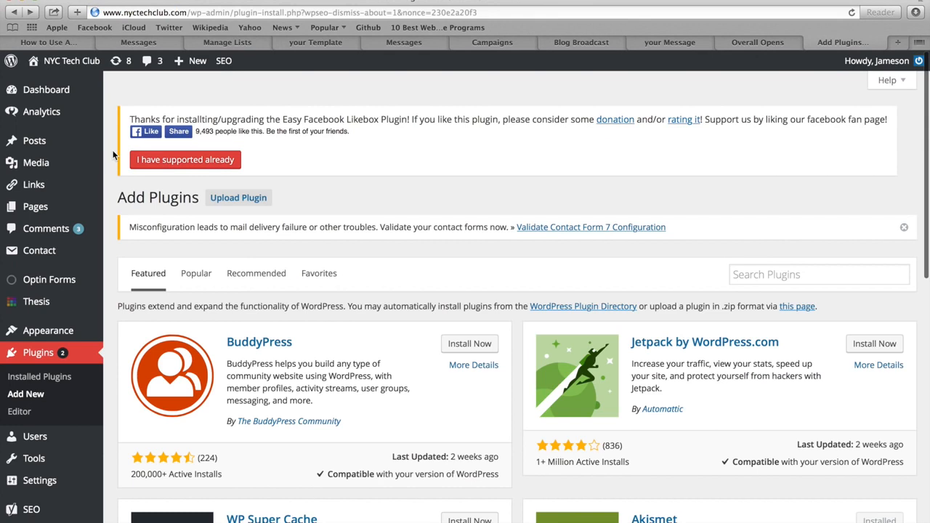
left_click(783, 275)
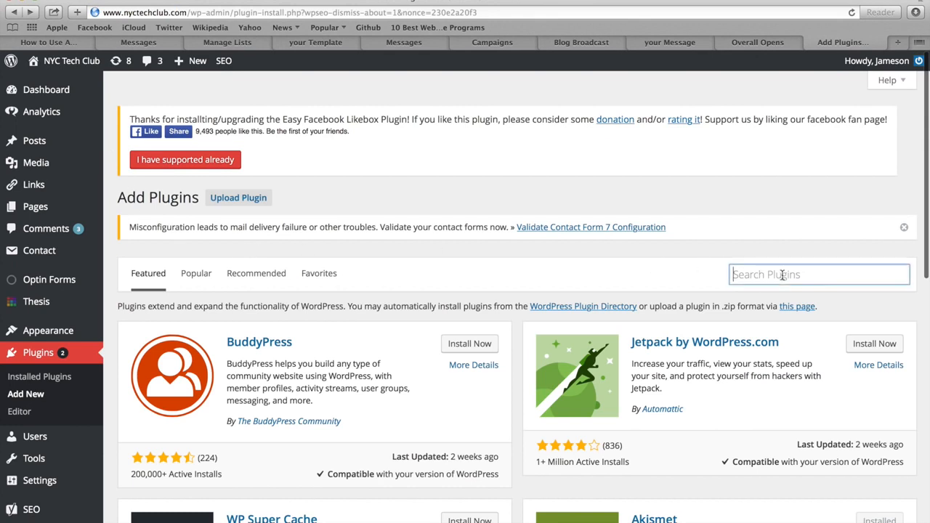
type("Optin Forms")
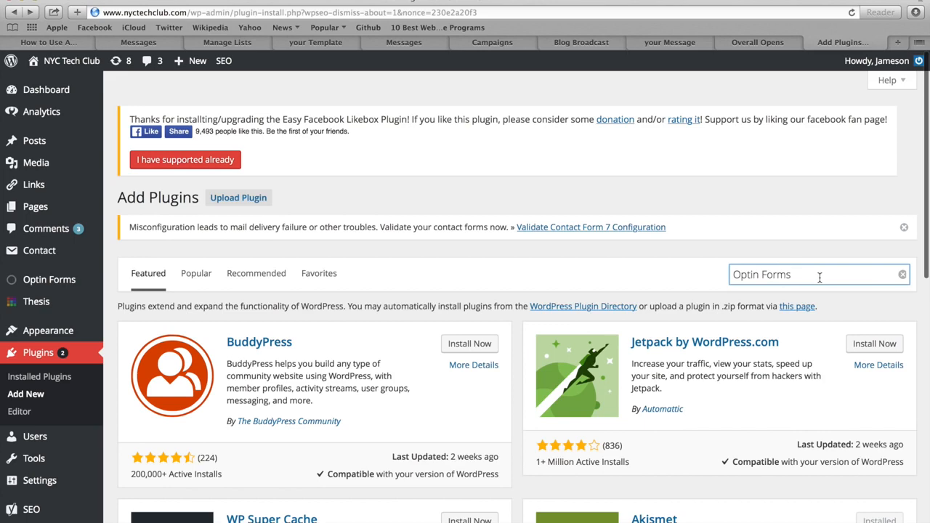
key("Return")
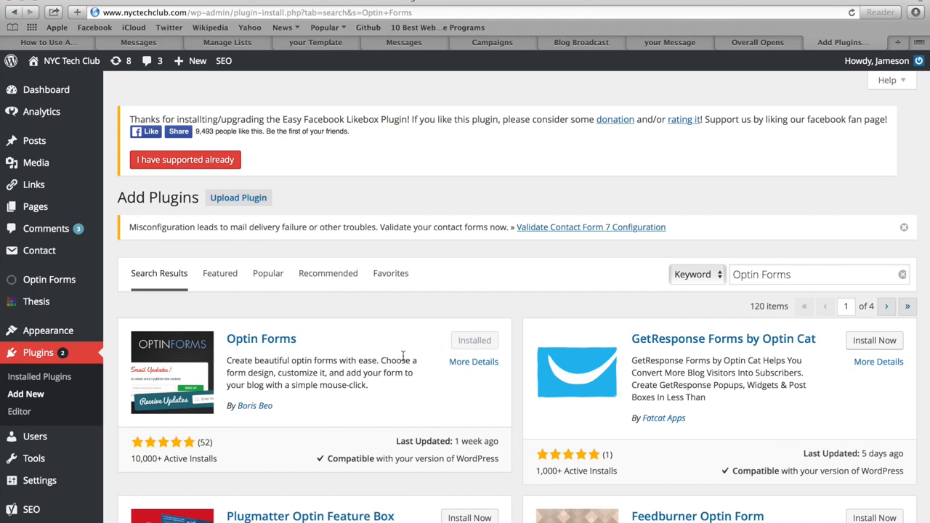
Step: Keep AWeber as the Optin Forms email solution, then return to the AWeber drafts
left_click(47, 282)
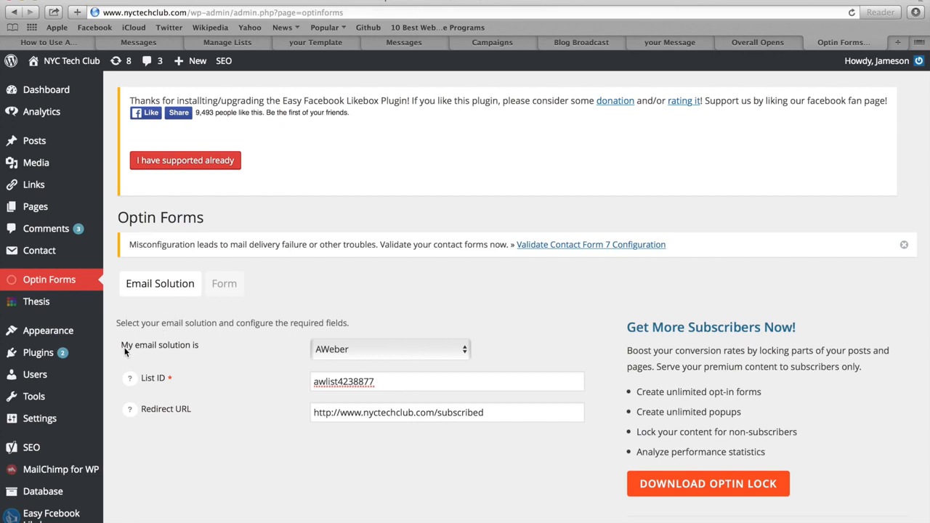
left_click(354, 350)
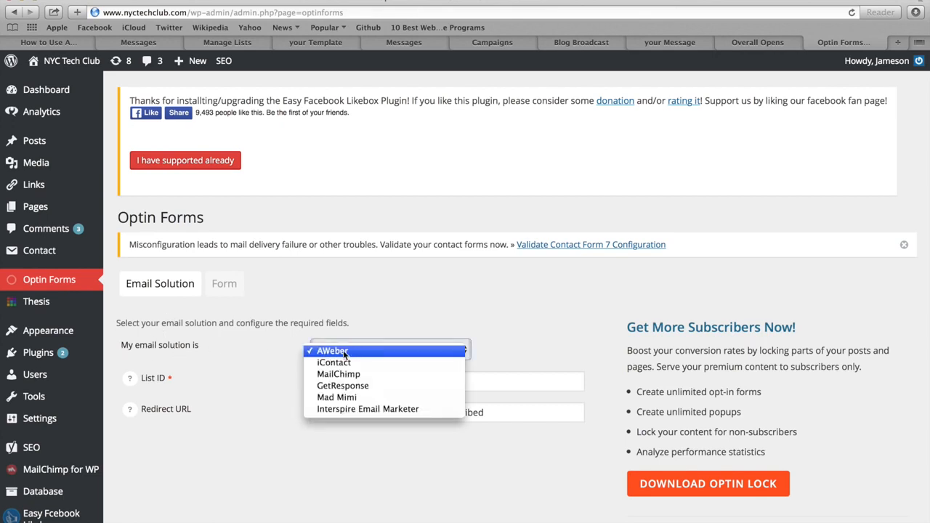
left_click(266, 365)
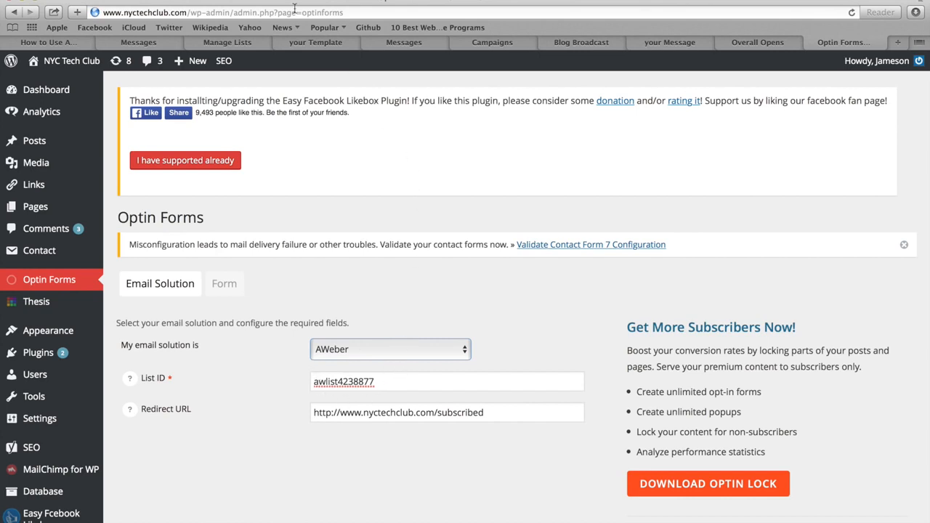
left_click(138, 42)
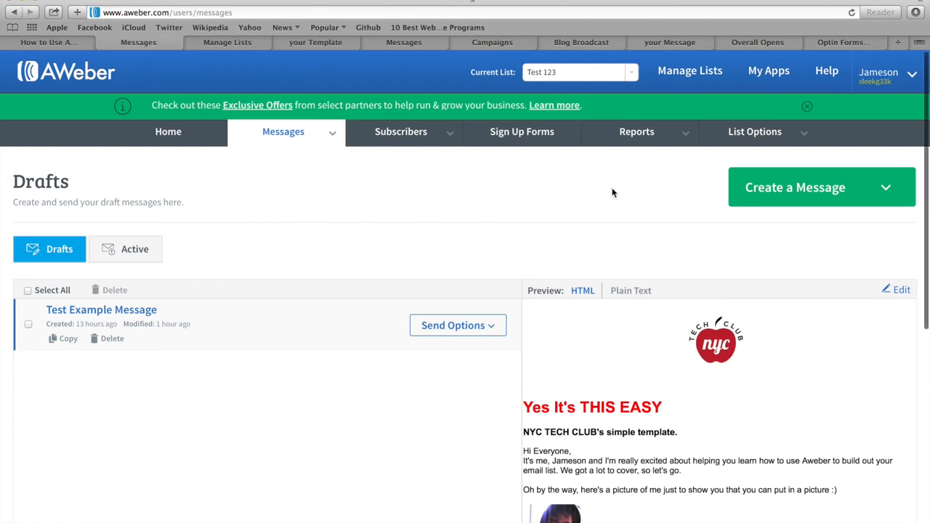
Step: Copy the Test 123 Unique List ID from List Settings and return to Optin Forms
mouse_move(766, 140)
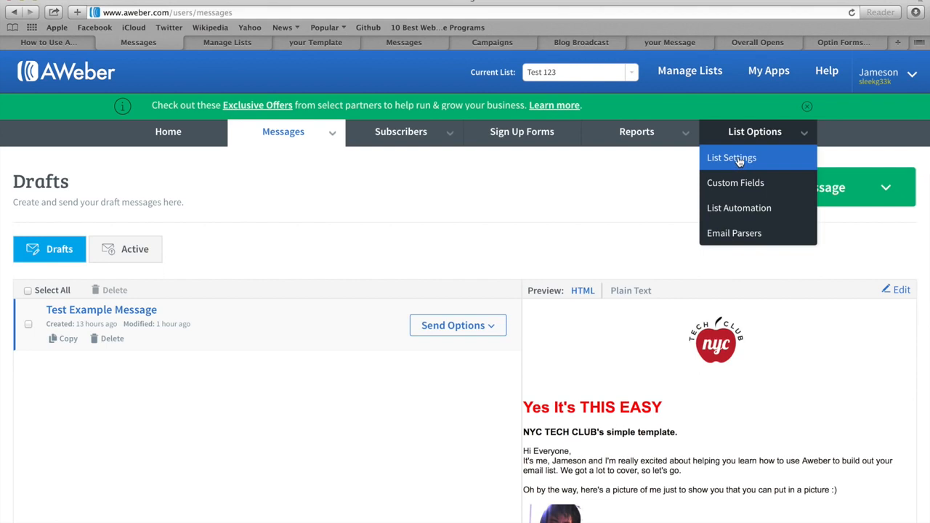
left_click(738, 158)
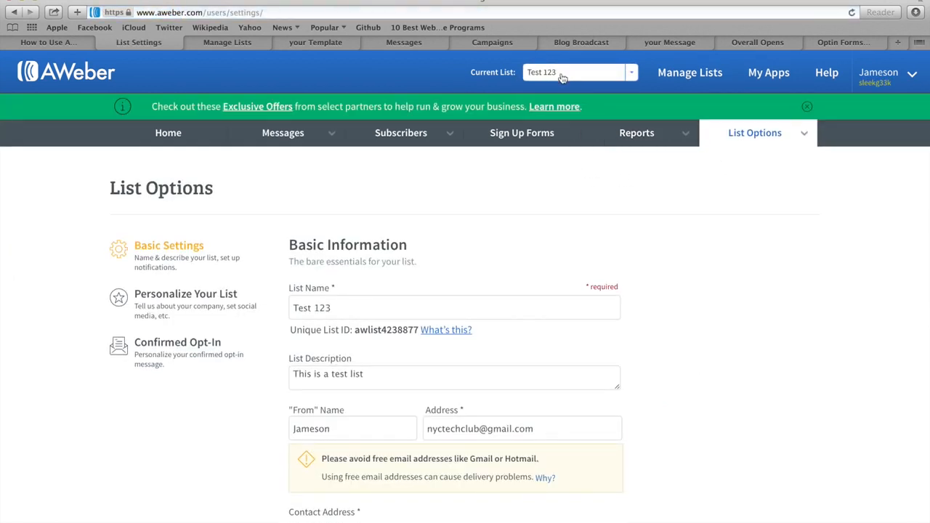
left_click(310, 305)
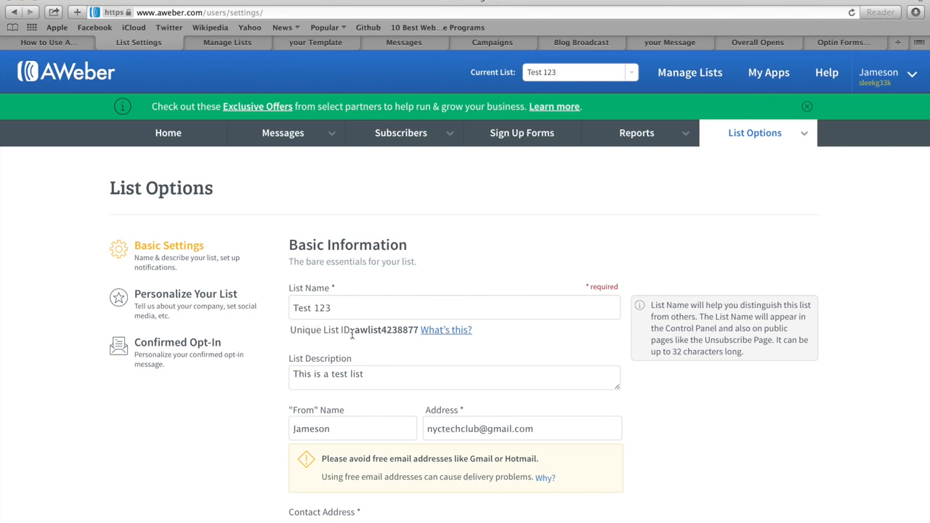
left_click_drag(356, 334, 418, 333)
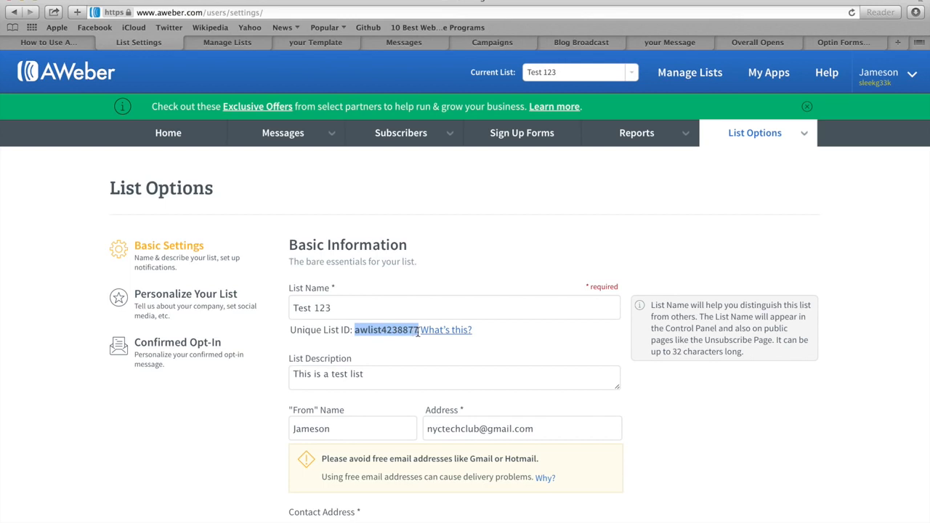
left_click(845, 42)
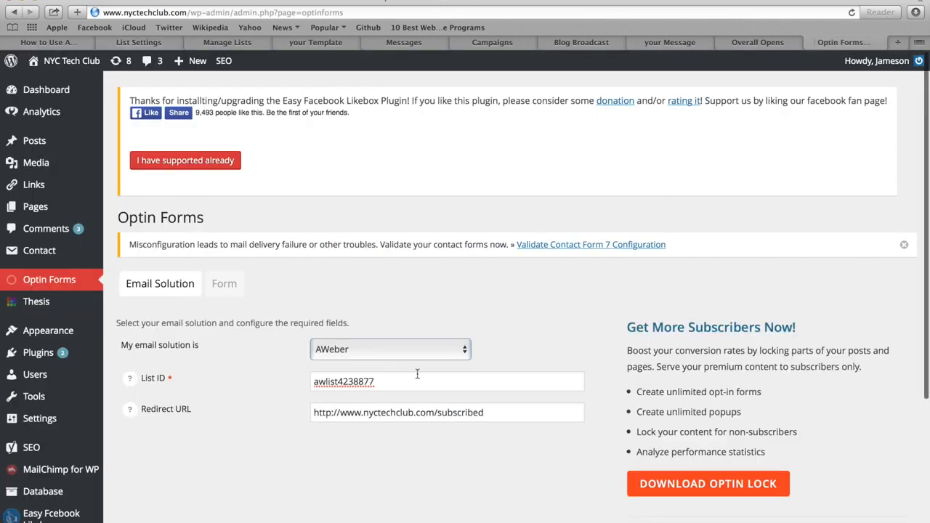
left_click_drag(404, 376, 313, 378)
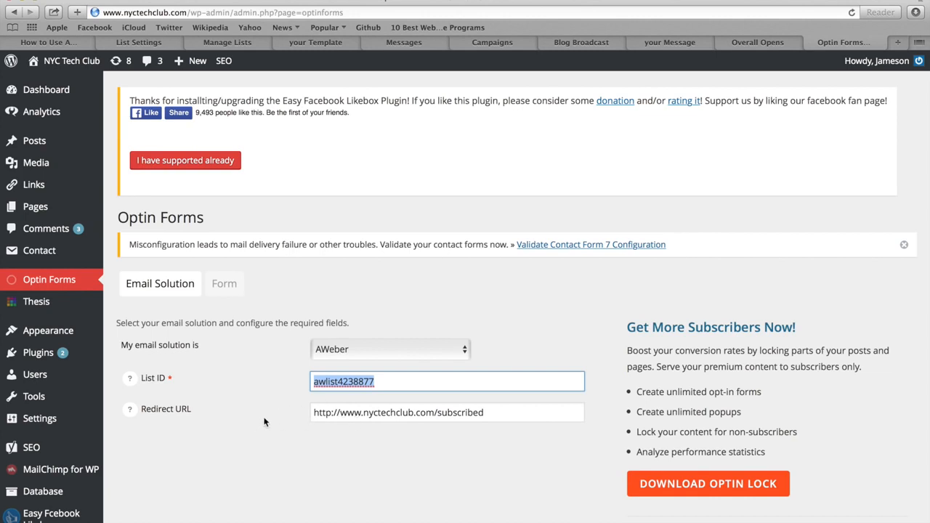
left_click(223, 285)
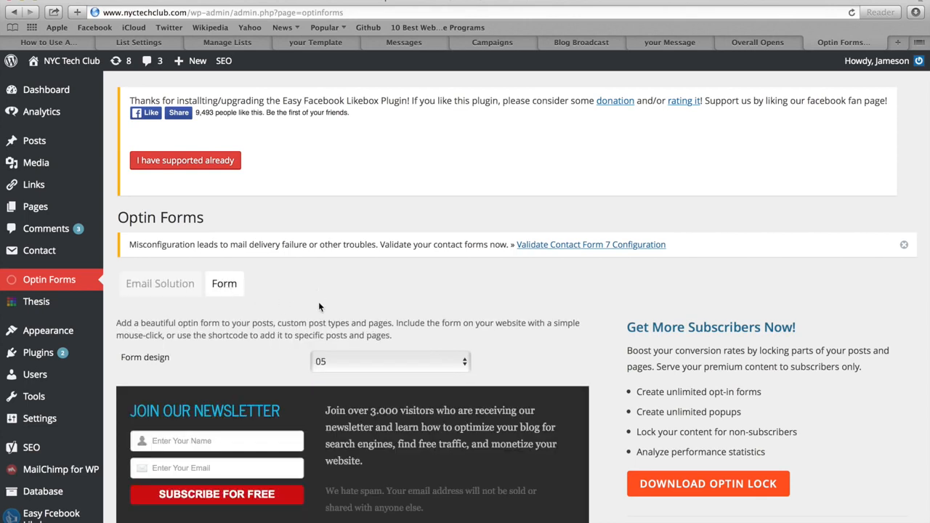
Step: Select form design 05 for the Optin Forms newsletter form
scroll(319, 311, "down", 2)
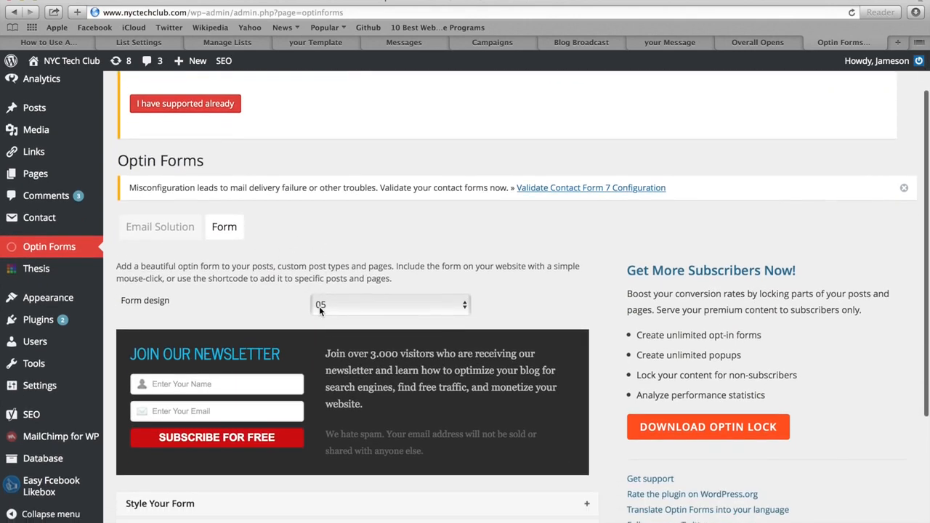
left_click(335, 291)
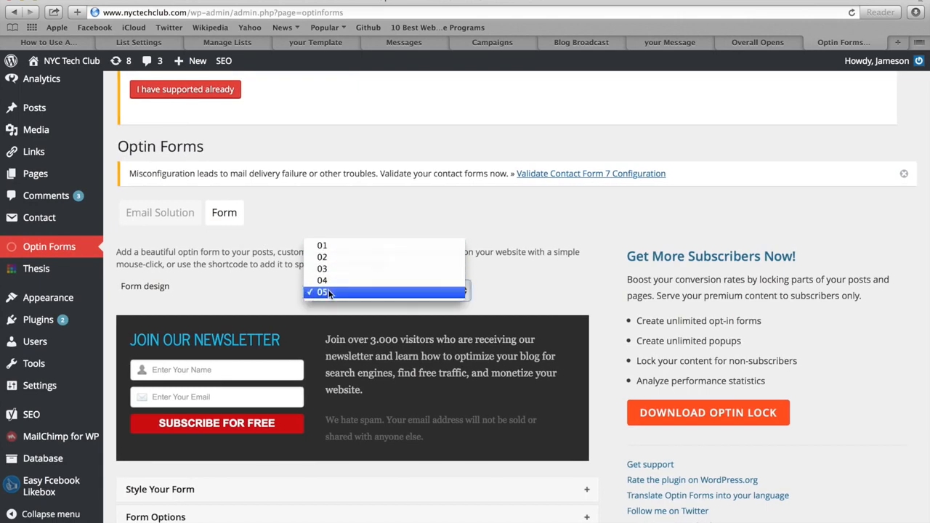
left_click(326, 292)
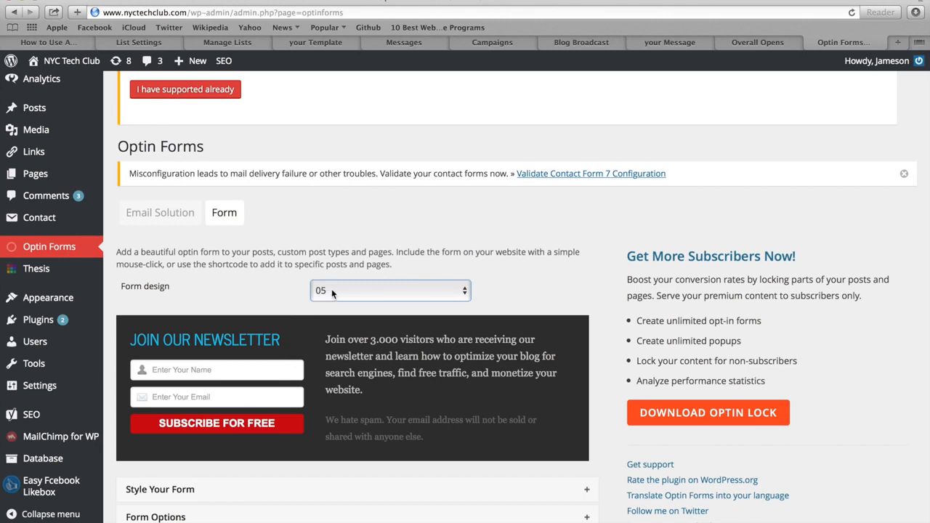
Step: Expand Style Your Form and review the 16px red button, 14px Georgia disclaimer, and 100% width
scroll(277, 274, "down", 2)
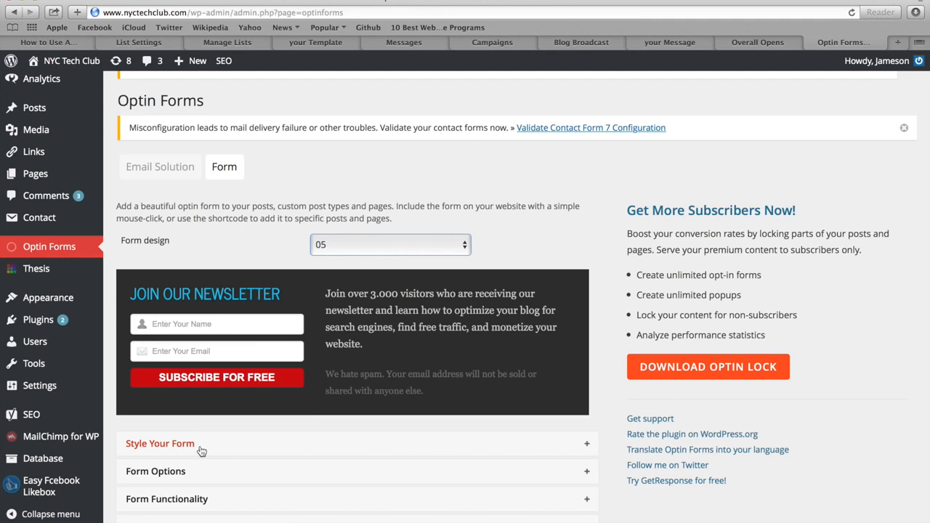
left_click(231, 445)
scroll(225, 407, "down", 3)
scroll(221, 372, "down", 4)
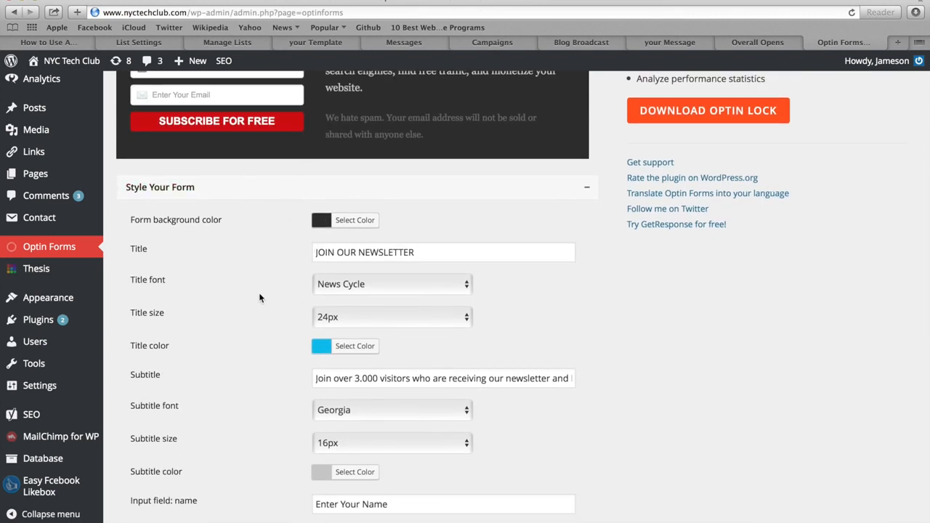
scroll(259, 294, "down", 6)
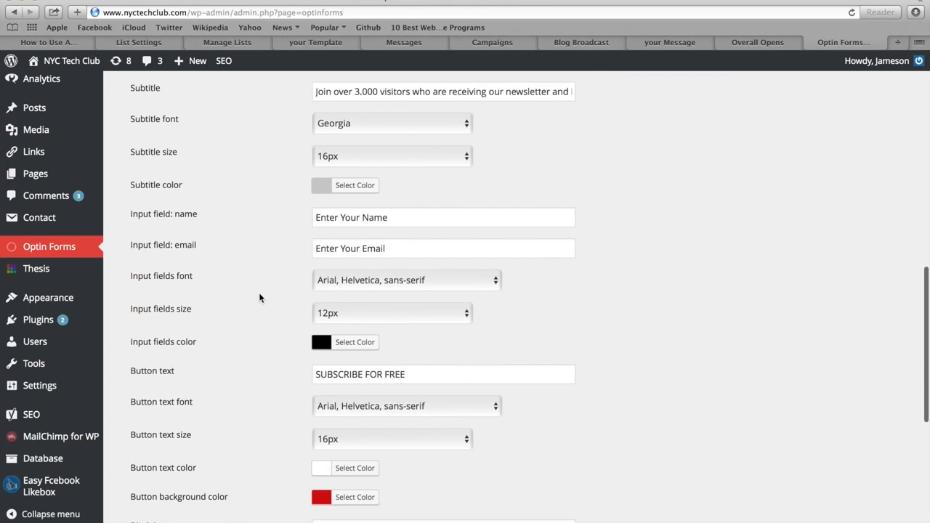
scroll(260, 297, "down", 4)
scroll(259, 298, "down", 3)
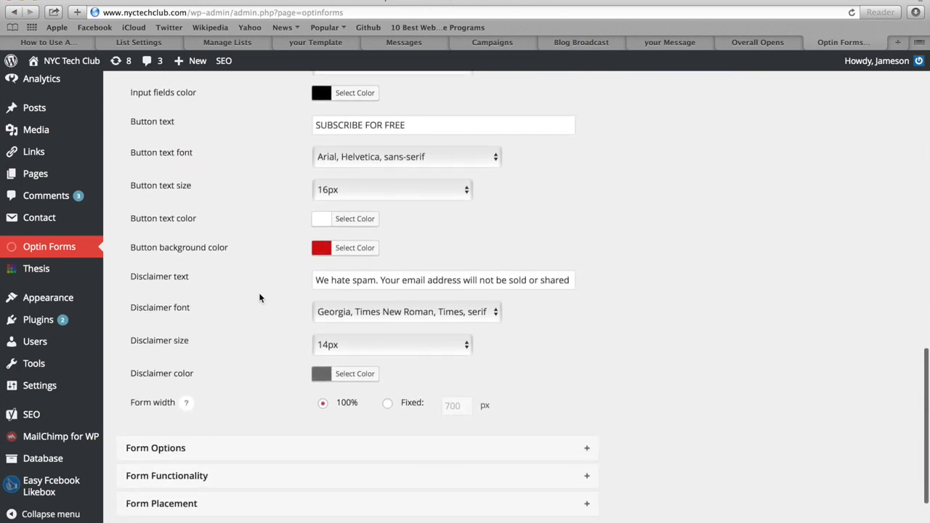
scroll(260, 298, "down", 3)
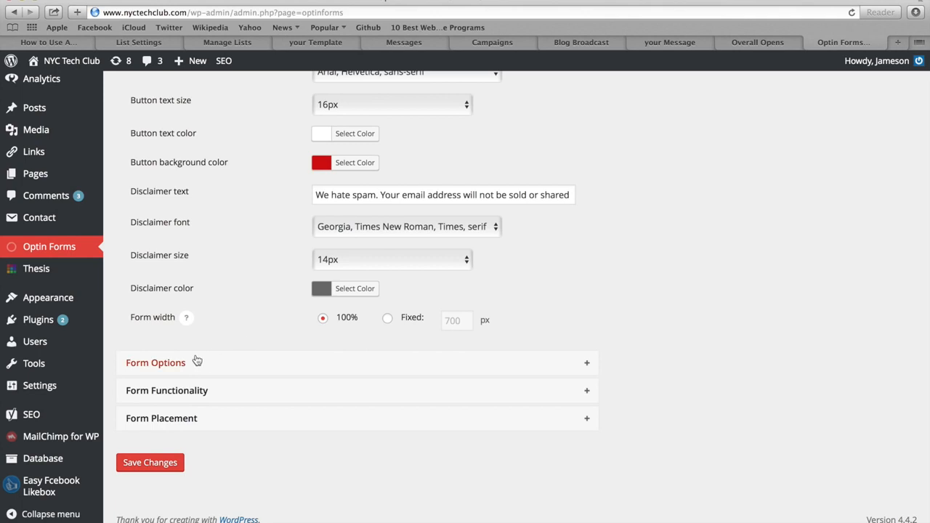
Step: Expand Form Placement and review the form's After the post setting and the [optinform] shortcode
left_click(206, 425)
scroll(264, 243, "down", 3)
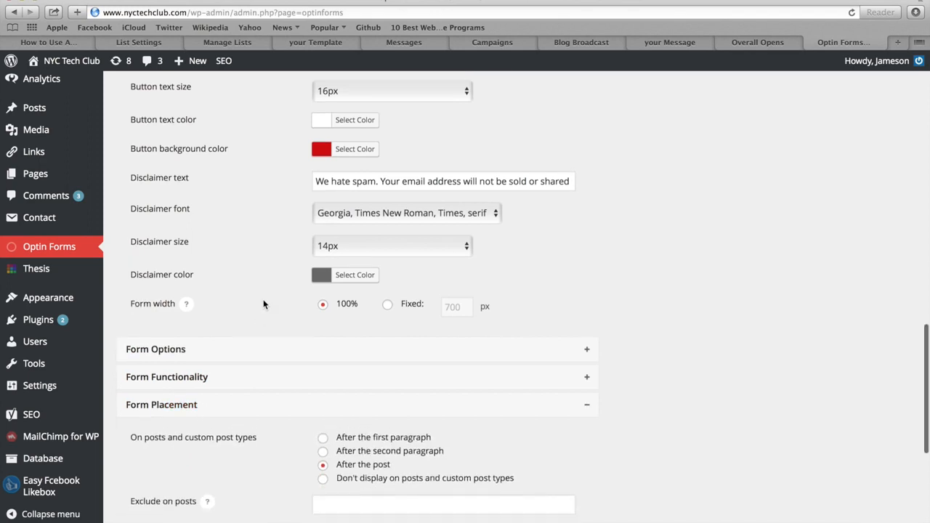
scroll(263, 304, "down", 3)
scroll(263, 304, "down", 2)
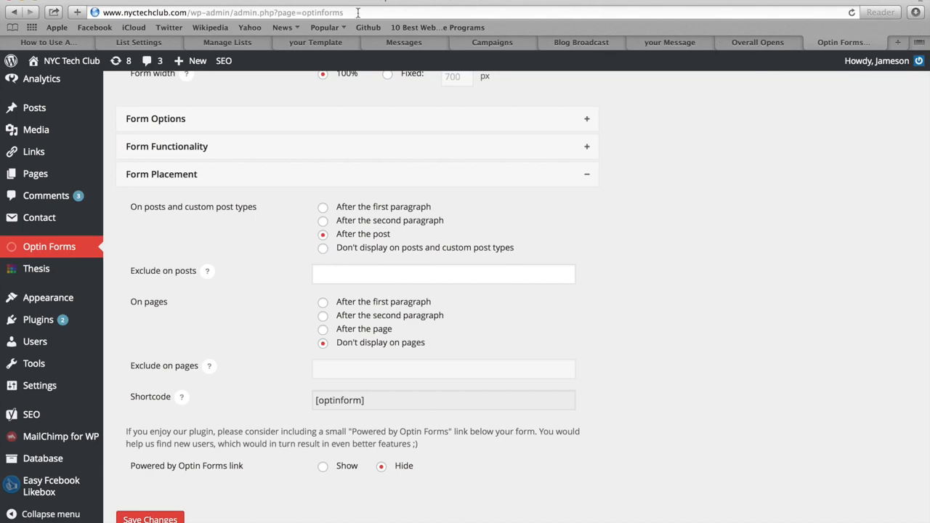
Step: Return to the NYC Tech Club How to Use Aweber Tutorial post at its newsletter section
left_click(73, 41)
scroll(133, 242, "up", 2)
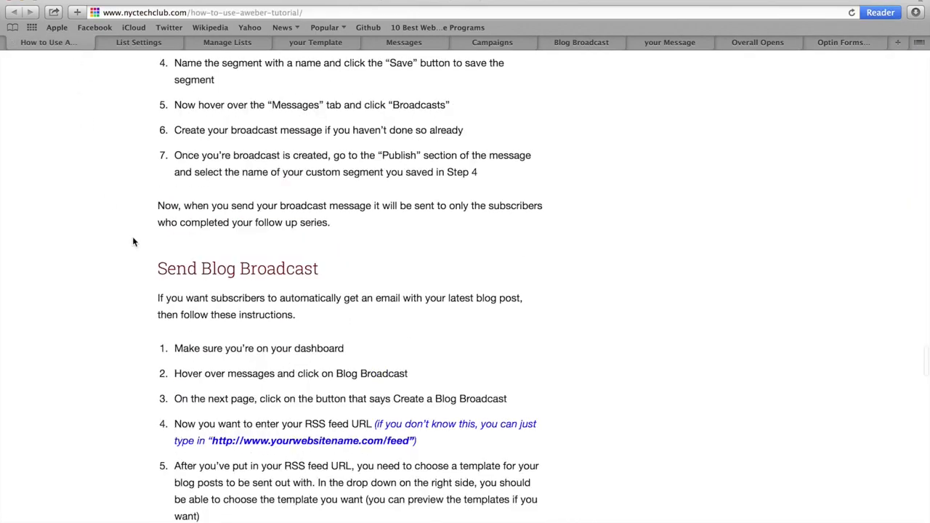
scroll(133, 242, "up", 20)
scroll(133, 242, "up", 20)
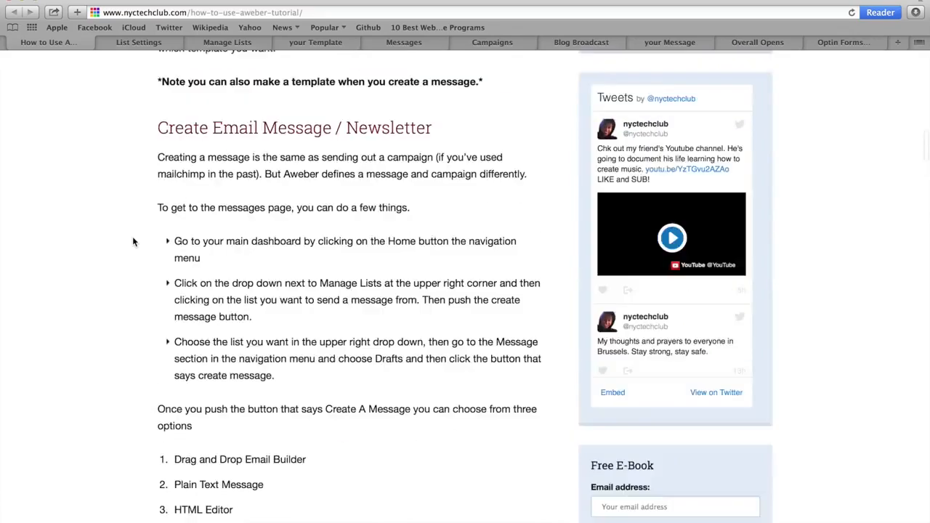
scroll(133, 242, "up", 20)
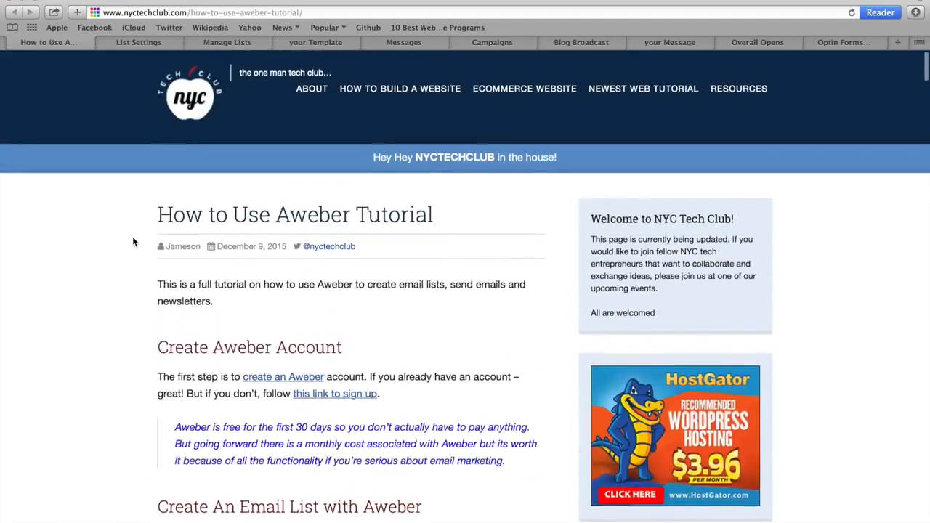